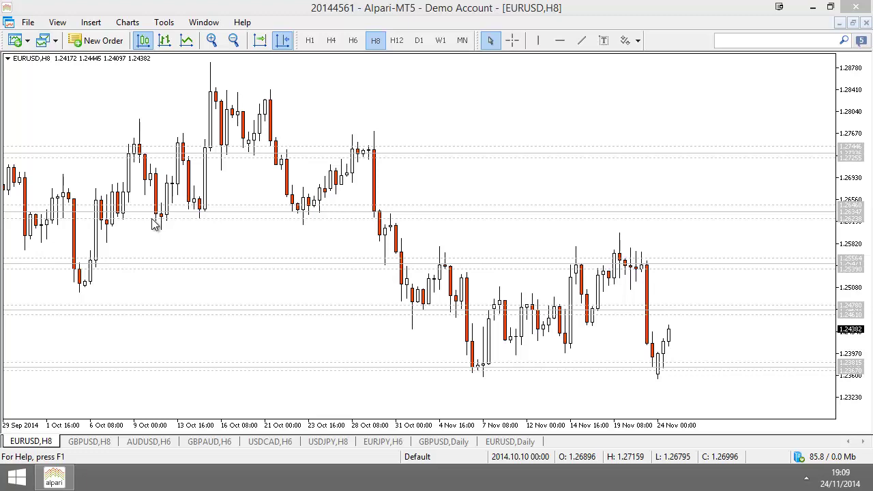
View the GBPUSD,H8 chart with the crosshair on, and switch to the AUDUSD,H6 chart
left_click(88, 441)
key("ctrl+f")
scroll(471, 297, "down", 3)
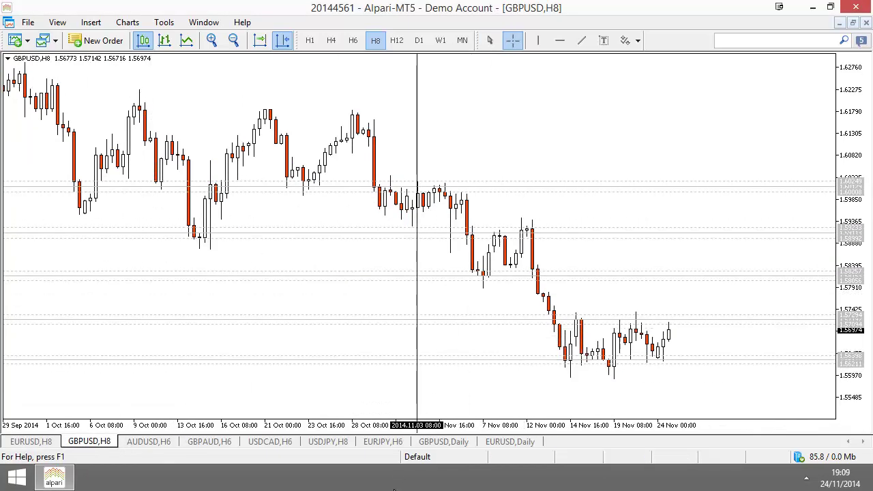
left_click(168, 442)
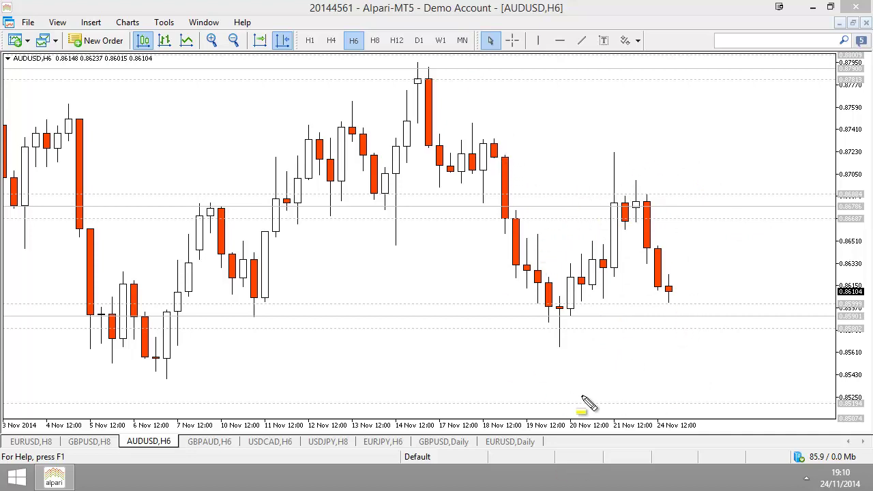
Highlight the 18–21 Nov price swing in yellow, strike red lines through its start and its low, and erase the markings
left_click_drag(489, 131, 637, 366)
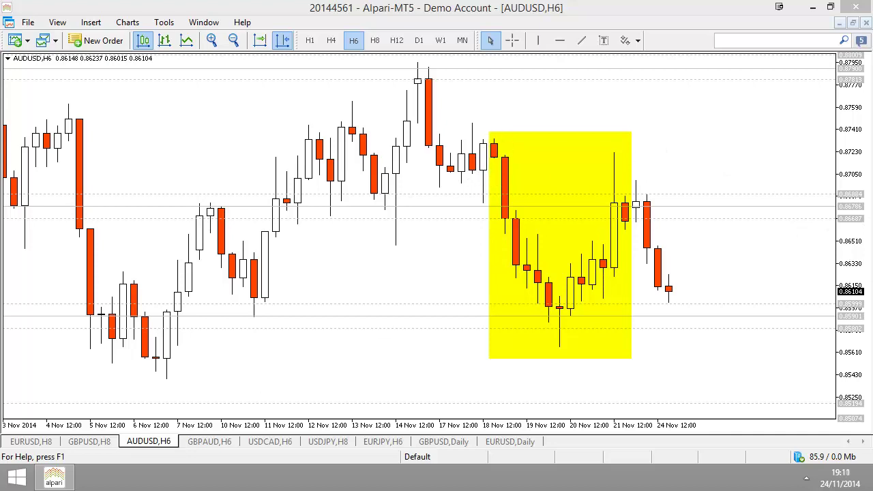
left_click_drag(510, 121, 472, 173)
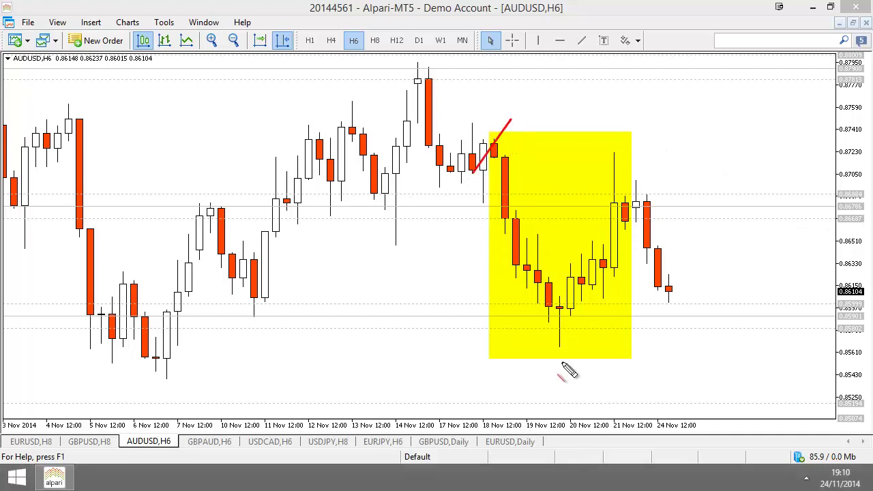
left_click_drag(558, 264, 546, 346)
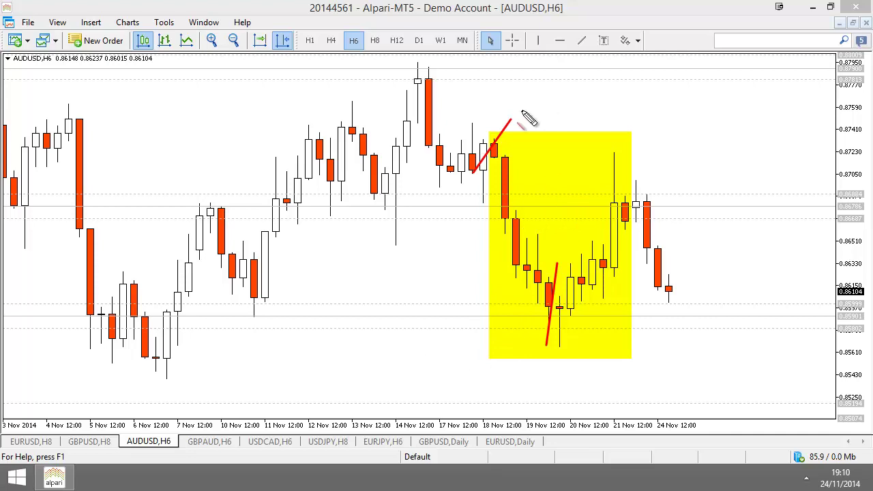
mouse_move(518, 118)
left_mouse_down()
mouse_move(467, 178)
mouse_move(469, 195)
left_mouse_up()
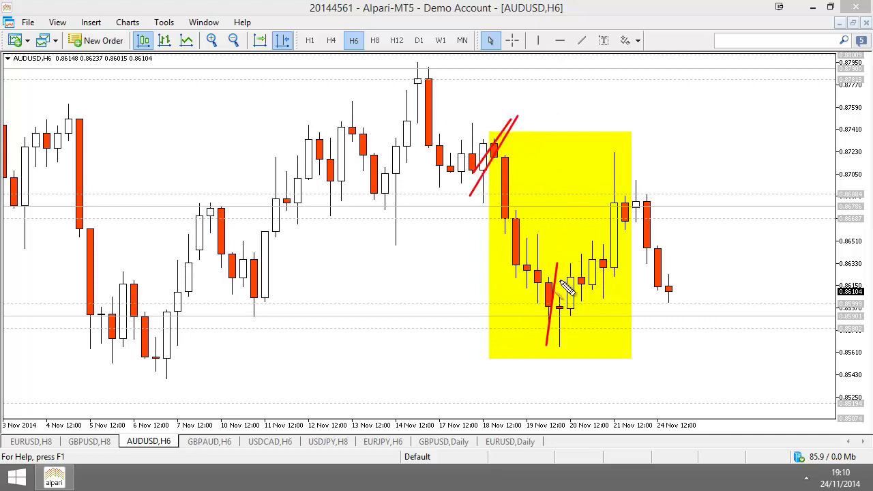
left_click_drag(566, 252, 542, 363)
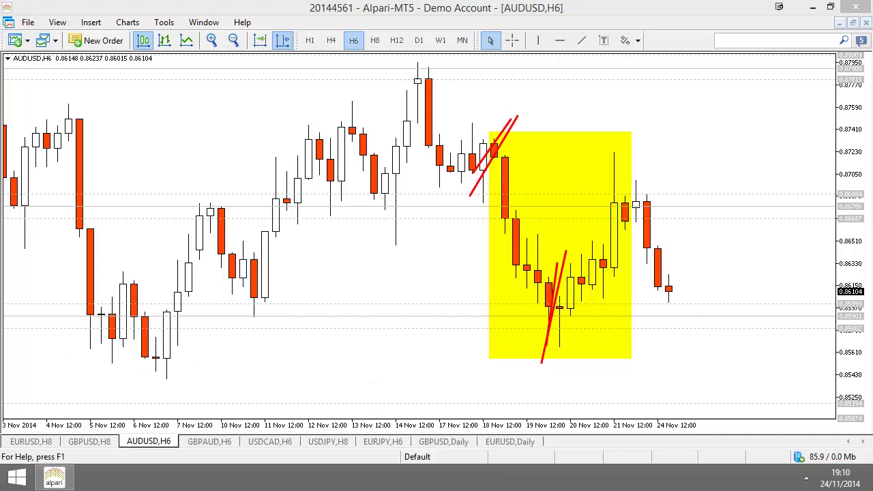
key("Escape")
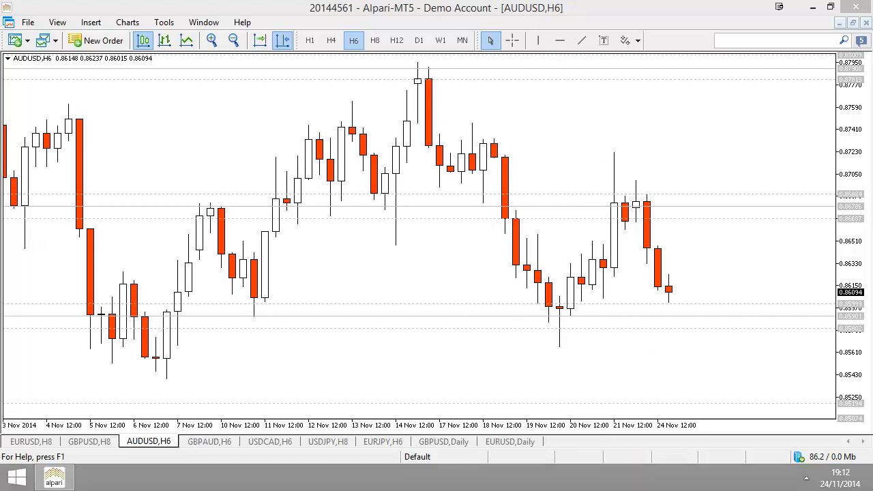
Mark the 20 Nov low with a red cross, trace the 0.85999 and 0.85802 zone lines in red, and erase the markings
mouse_move(558, 318)
left_mouse_down()
mouse_move(581, 339)
mouse_move(558, 336)
left_mouse_up()
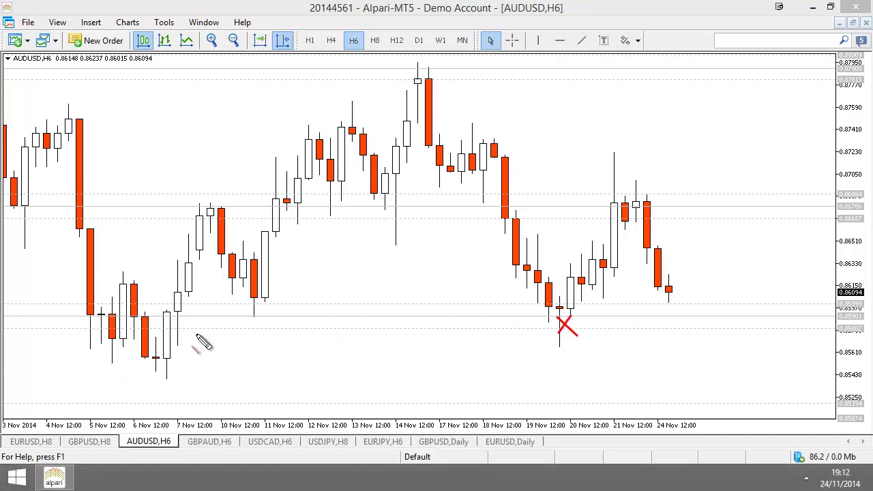
mouse_move(82, 326)
left_mouse_down()
mouse_move(756, 343)
mouse_move(850, 335)
mouse_move(187, 294)
mouse_move(1, 305)
left_mouse_up()
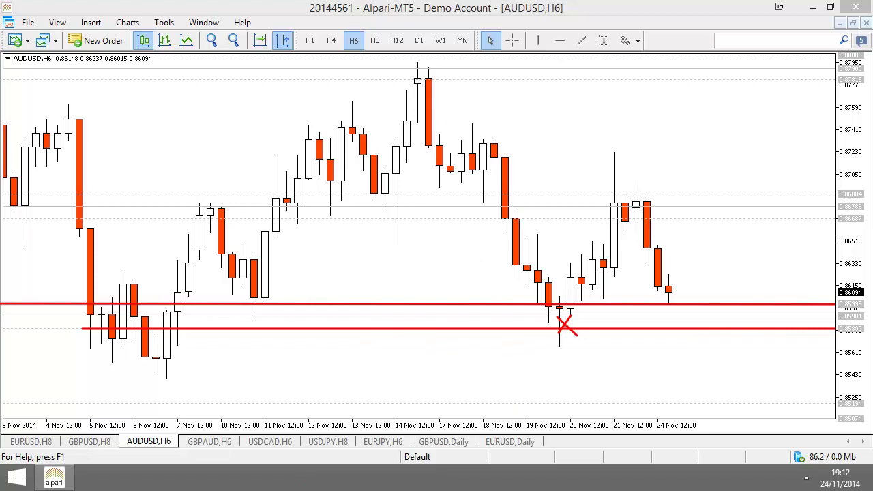
key("Delete")
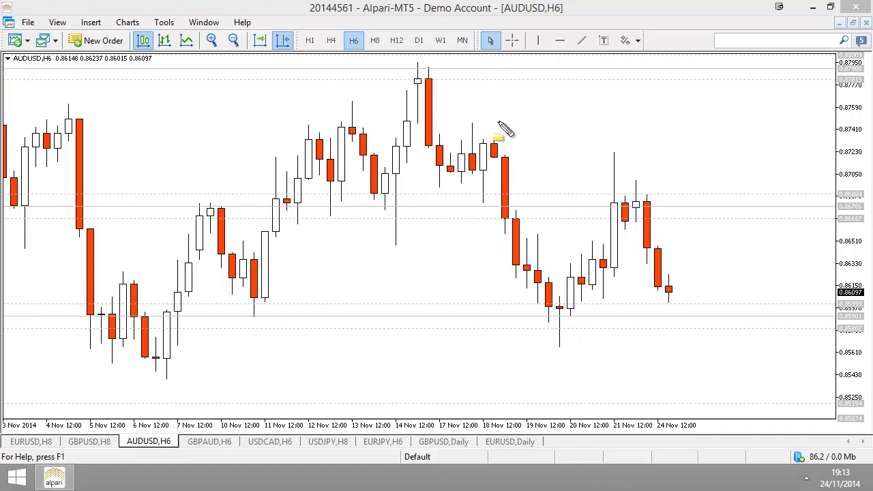
Highlight the 18–20 Nov decline in yellow, add black arrows along the fall and onto its smaller candles, and erase the markings
mouse_move(488, 133)
left_mouse_down()
mouse_move(552, 352)
mouse_move(561, 352)
left_mouse_up()
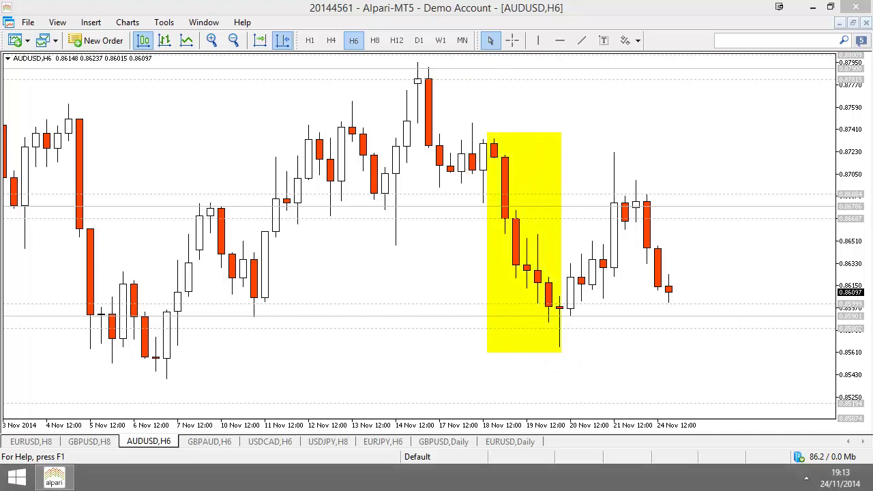
left_click_drag(476, 173, 539, 329)
left_click_drag(549, 186, 530, 260)
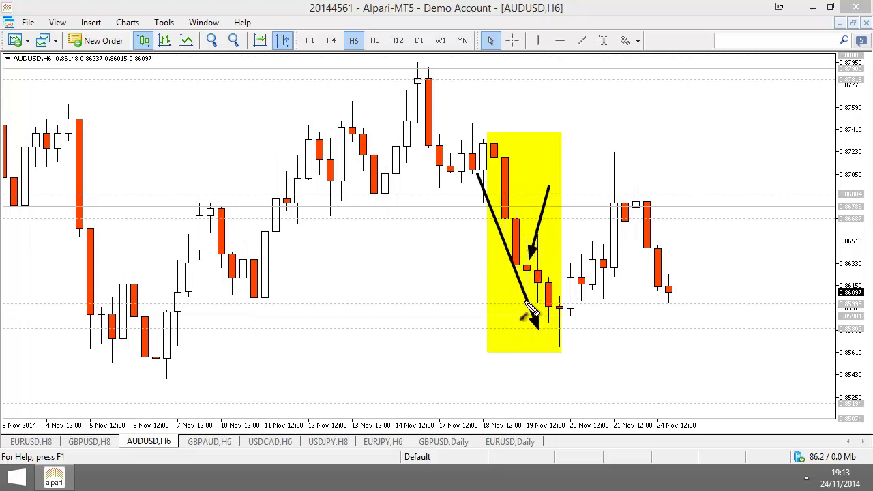
left_click_drag(551, 215, 547, 273)
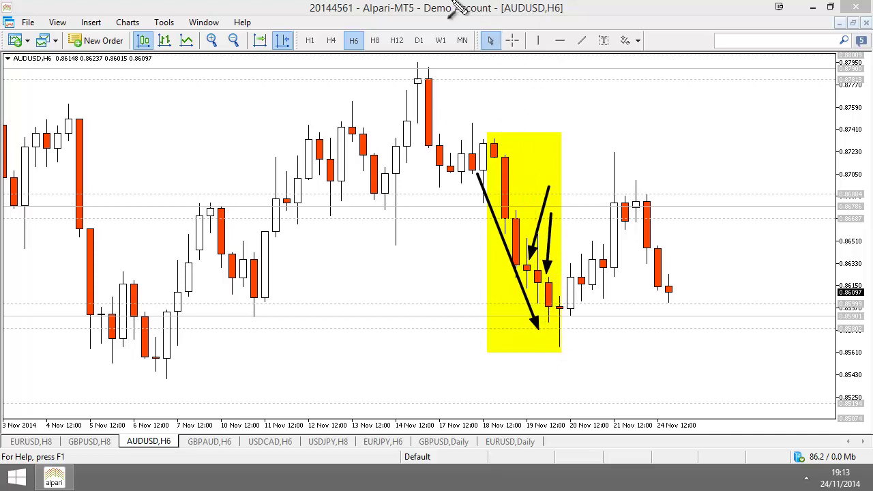
left_click_drag(572, 324, 571, 322)
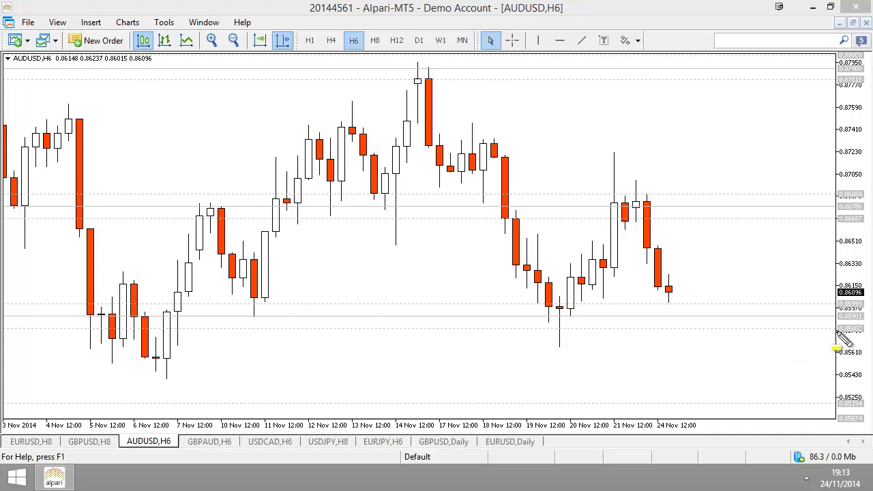
Highlight the 0.85999–0.85802 zone in yellow, add red crosses in it and a red arrow down the decline, and erase the markings
left_click_drag(837, 332, 326, 300)
left_click_drag(231, 296, 3, 302)
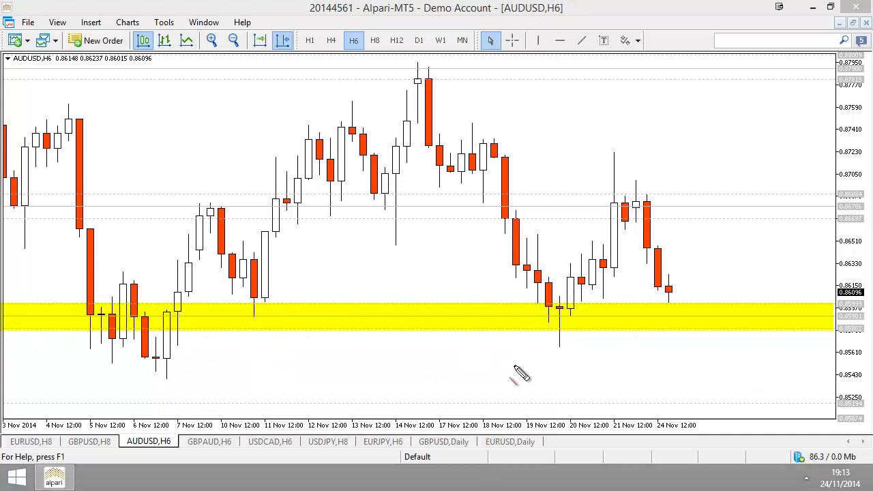
mouse_move(550, 333)
left_mouse_down()
mouse_move(534, 327)
mouse_move(544, 314)
mouse_move(612, 325)
left_mouse_up()
left_click_drag(613, 313, 602, 325)
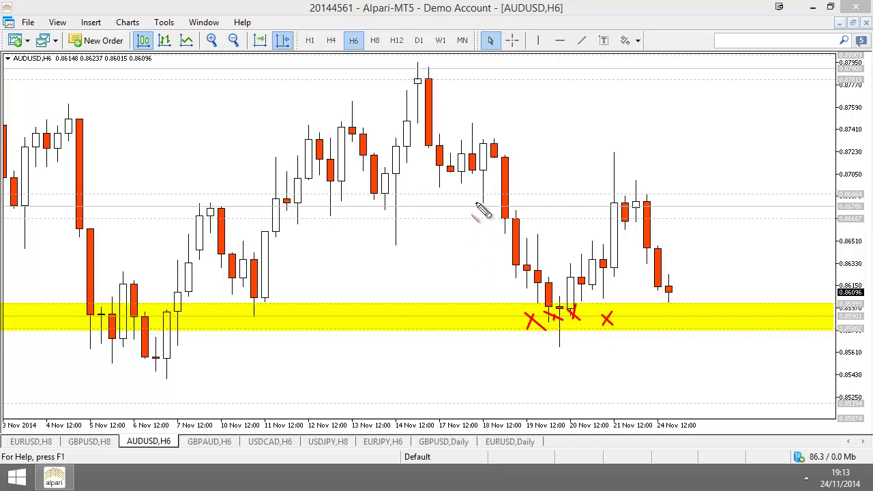
mouse_move(461, 182)
left_mouse_down()
mouse_move(517, 300)
mouse_move(497, 295)
mouse_move(557, 330)
mouse_move(567, 347)
mouse_move(553, 349)
left_mouse_up()
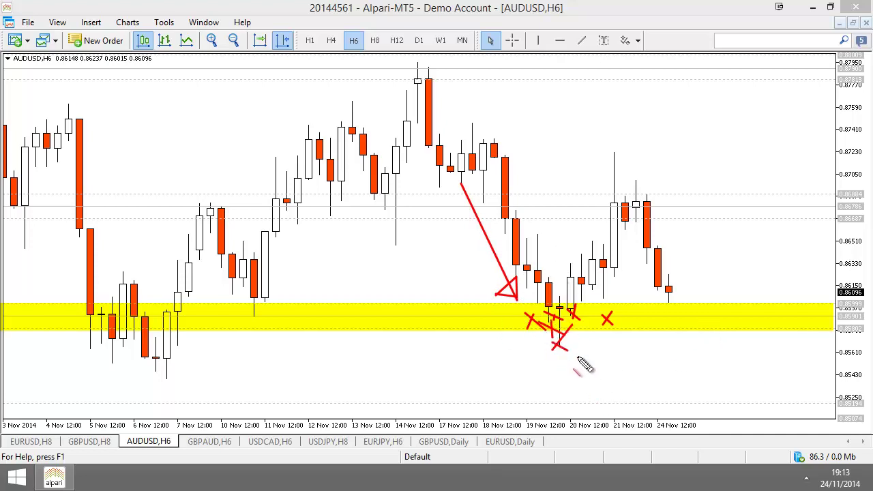
key("Escape")
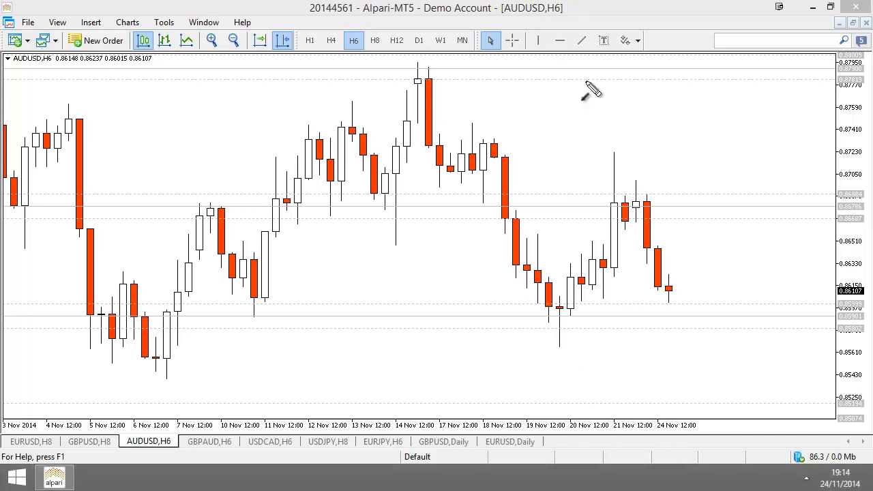
Point a black arrow at the 20 Nov low candle, outline its lower wick in yellow and red, and erase the markings
mouse_move(620, 223)
left_mouse_down()
mouse_move(591, 312)
mouse_move(563, 313)
left_mouse_up()
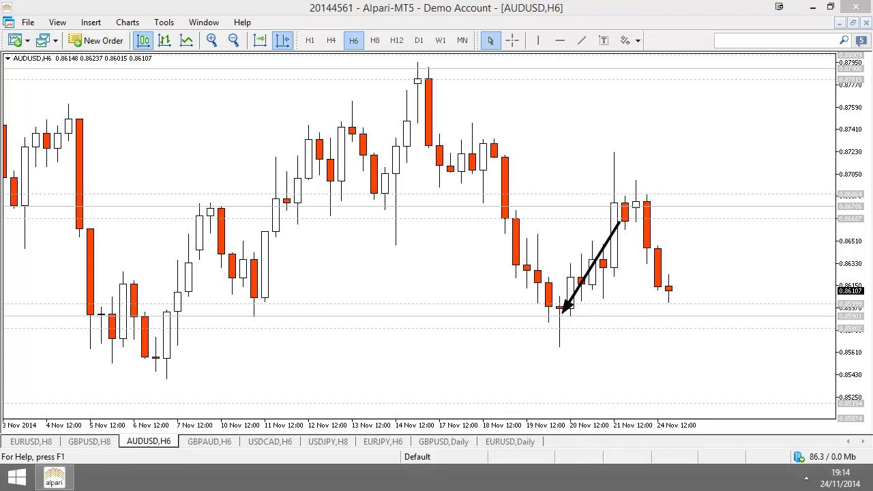
key("Escape")
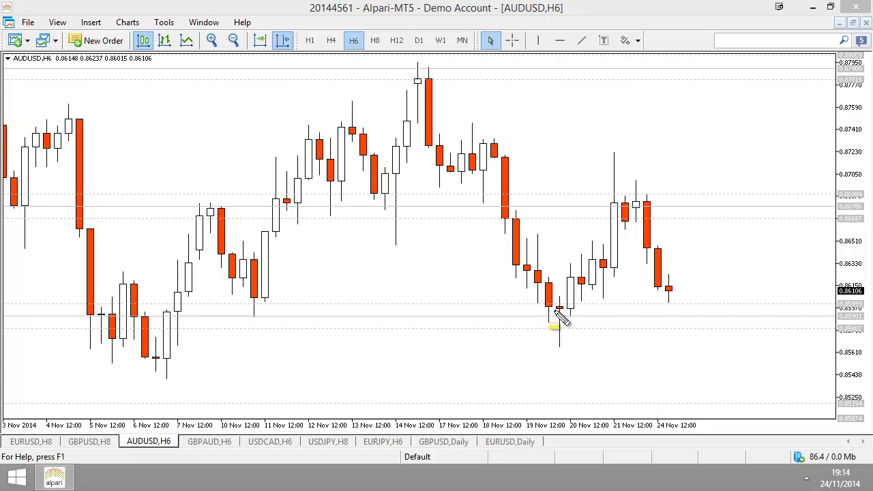
left_click_drag(564, 315, 585, 359)
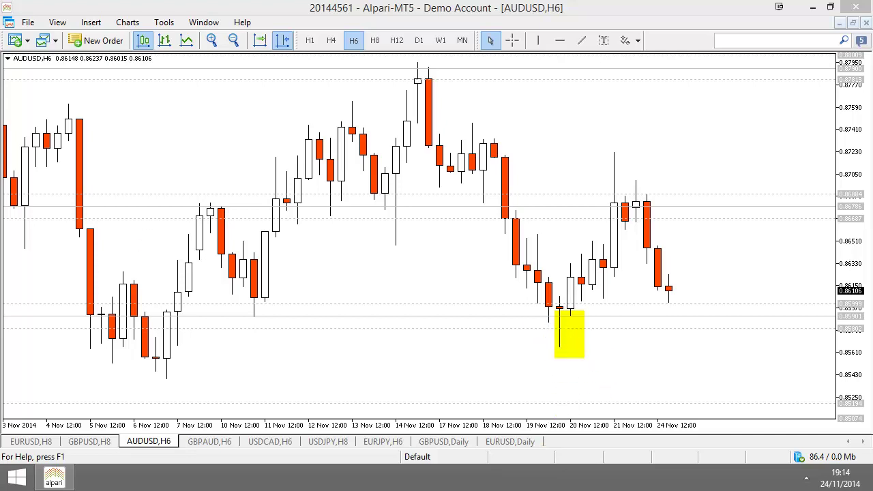
left_click_drag(544, 346, 575, 346)
left_click_drag(550, 309, 578, 313)
key("Escape")
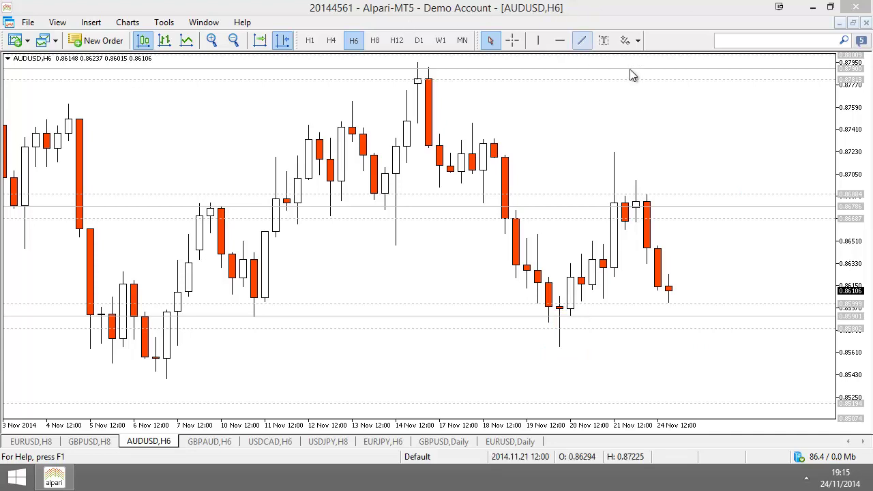
Use the crosshair to measure the price level of the 20 Nov low candle's body beneath the 21 Nov candles
left_click(512, 40)
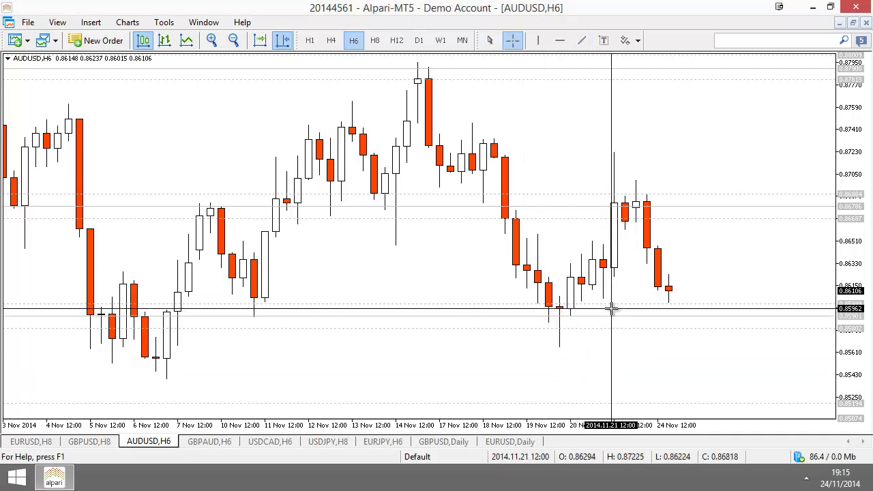
left_click_drag(610, 309, 611, 311)
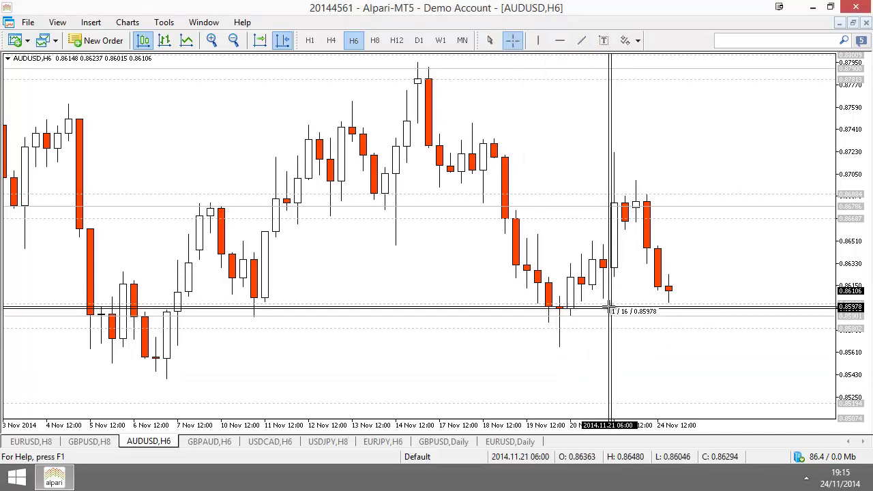
left_click_drag(612, 312, 613, 313)
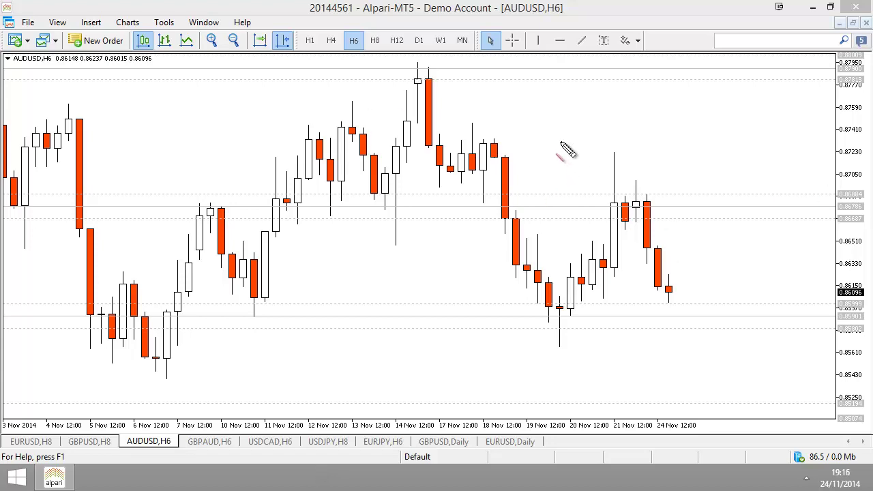
Strike red lines across the start and low of the 18–20 Nov decline, mark the low candle with a cross, and erase the markings
left_click_drag(516, 129, 457, 196)
mouse_move(561, 275)
left_mouse_down()
mouse_move(540, 352)
mouse_move(579, 344)
mouse_move(560, 341)
left_mouse_up()
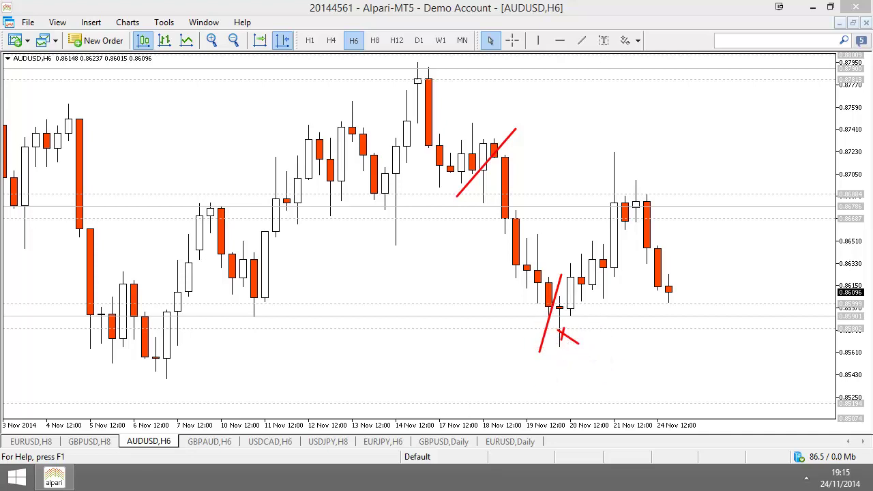
key("Escape")
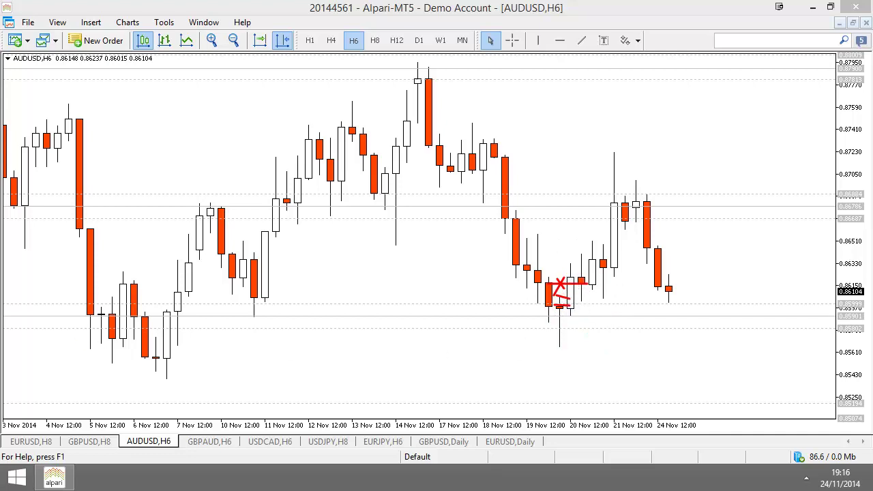
key("Escape")
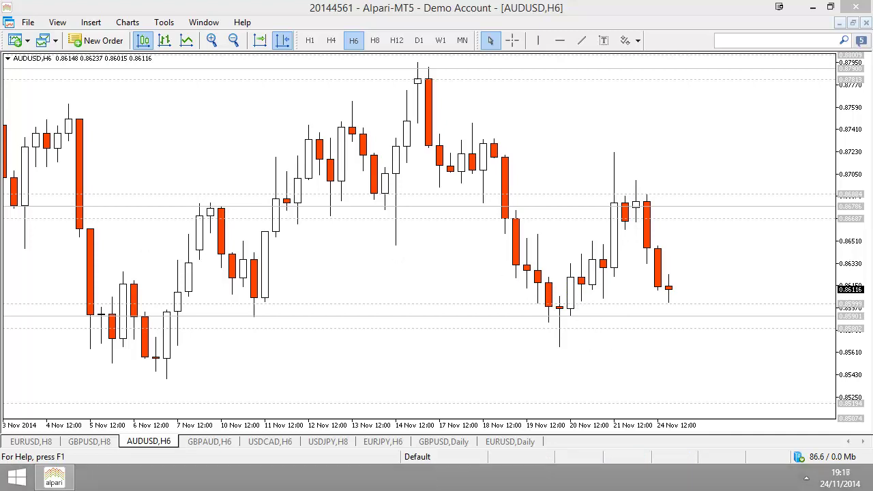
Draw a red vertical stroke above the 20 Nov low candle and a horizontal line from its top to 21 Nov, and erase both
left_click(547, 295)
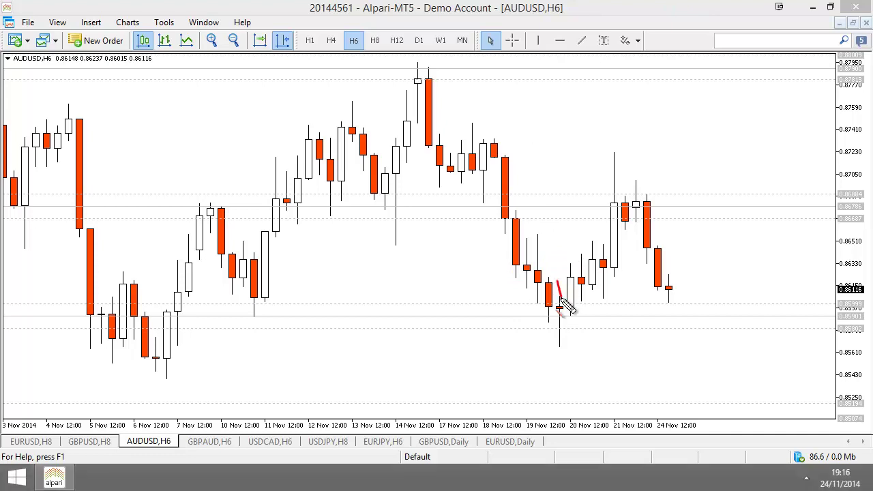
mouse_move(568, 307)
left_mouse_down()
mouse_move(560, 308)
mouse_move(563, 283)
mouse_move(622, 282)
left_mouse_up()
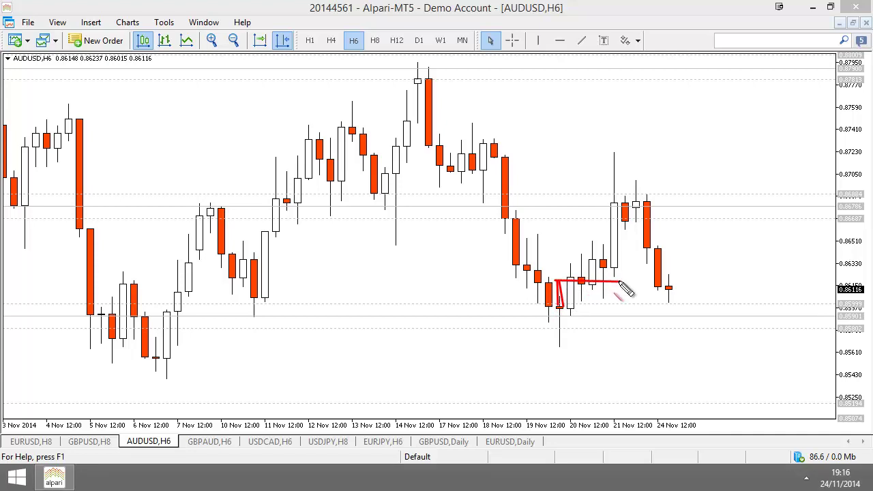
mouse_move(575, 261)
left_mouse_down()
mouse_move(591, 287)
mouse_move(578, 285)
left_mouse_up()
key("Escape")
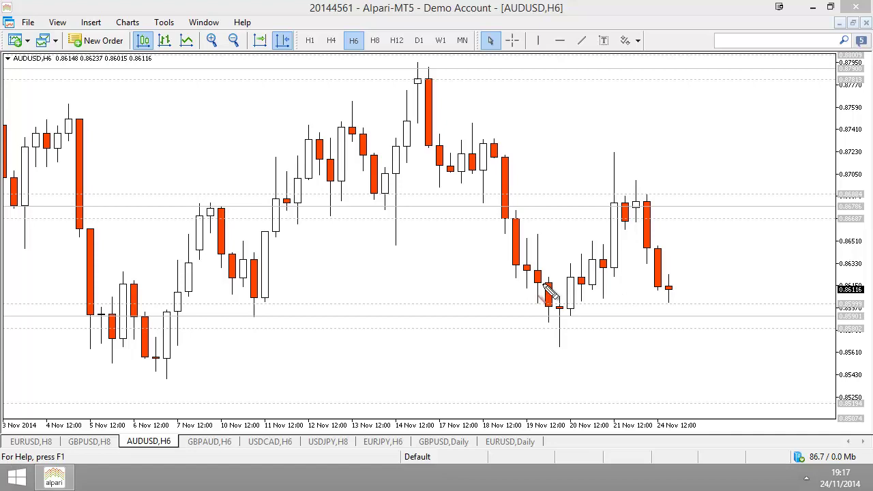
Trace the 20 Nov low candle's lower wick in red and draw red horizontal lines along the 0.85802 and 0.85999 levels
mouse_move(560, 308)
left_mouse_down()
mouse_move(554, 365)
mouse_move(561, 341)
left_mouse_up()
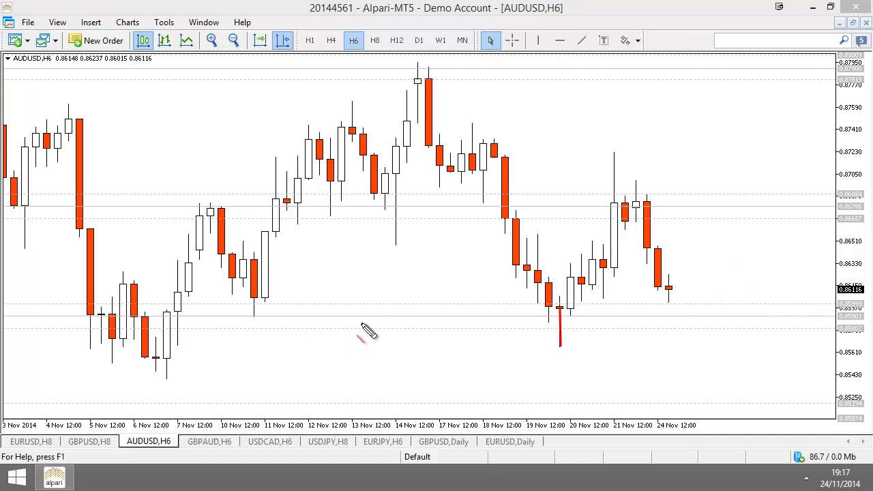
left_click_drag(363, 329, 835, 330)
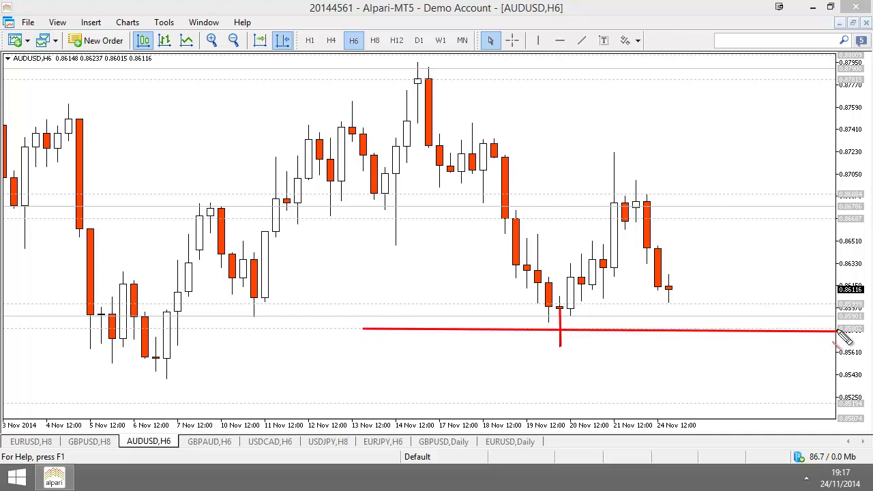
left_click_drag(835, 301, 321, 309)
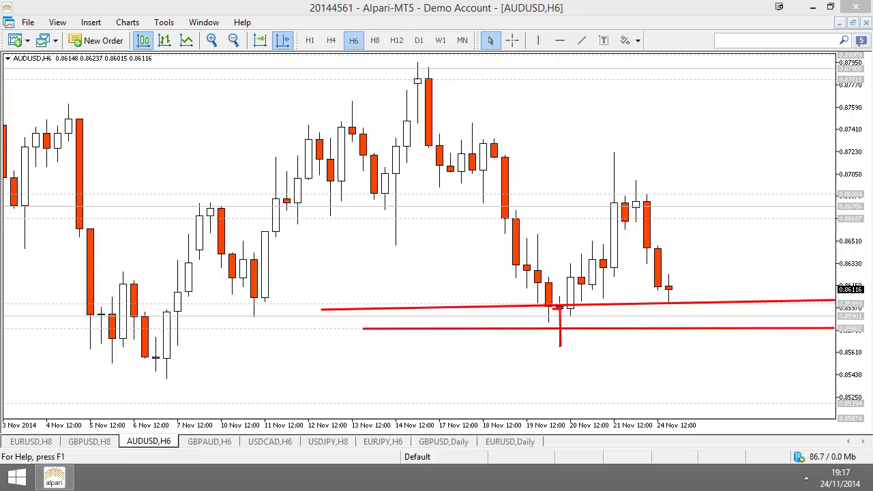
Clear the red markings from the chart, then highlight the 20–24 Nov candles in yellow and erase the highlight
key("Escape")
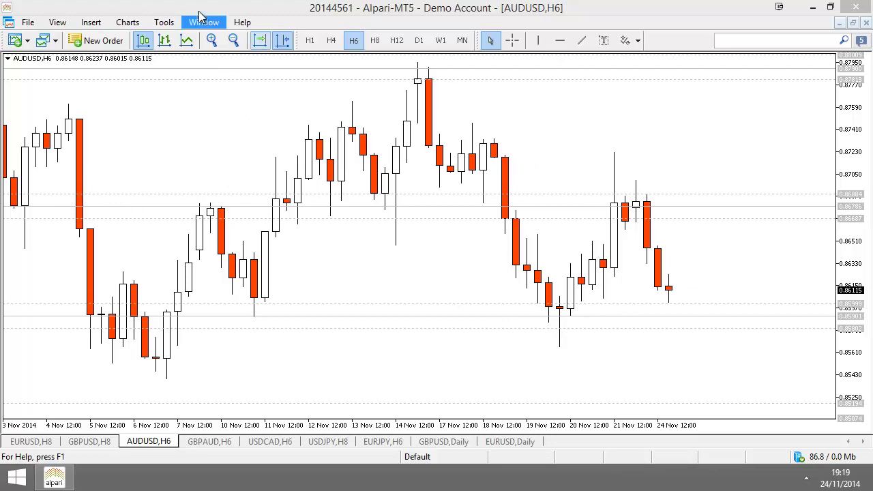
left_click(212, 40)
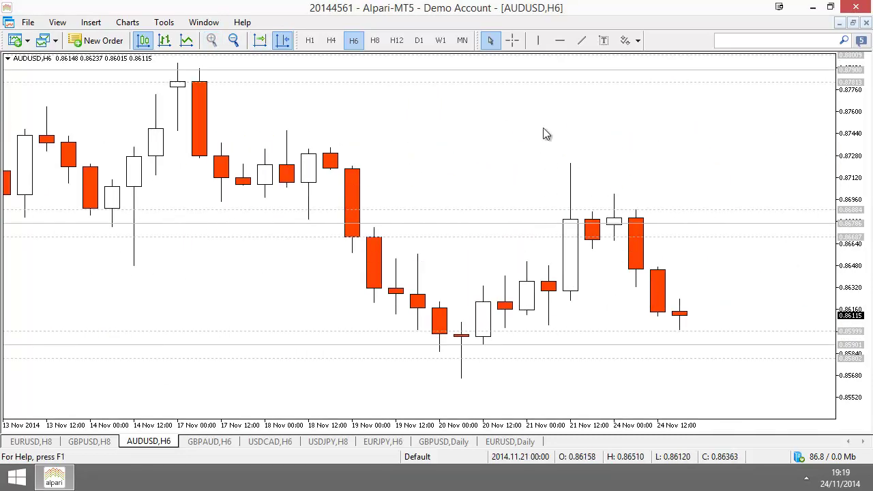
left_click(233, 40)
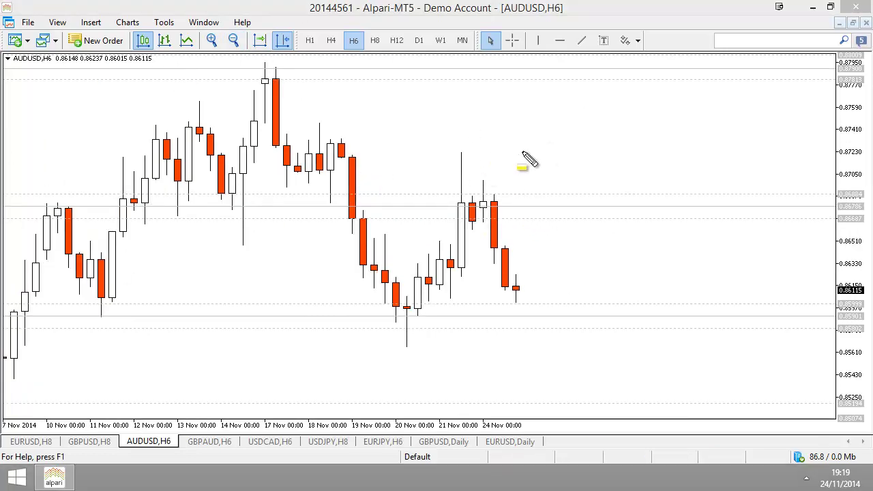
mouse_move(419, 321)
left_mouse_down()
mouse_move(457, 283)
mouse_move(552, 143)
mouse_move(562, 144)
mouse_move(556, 138)
left_mouse_up()
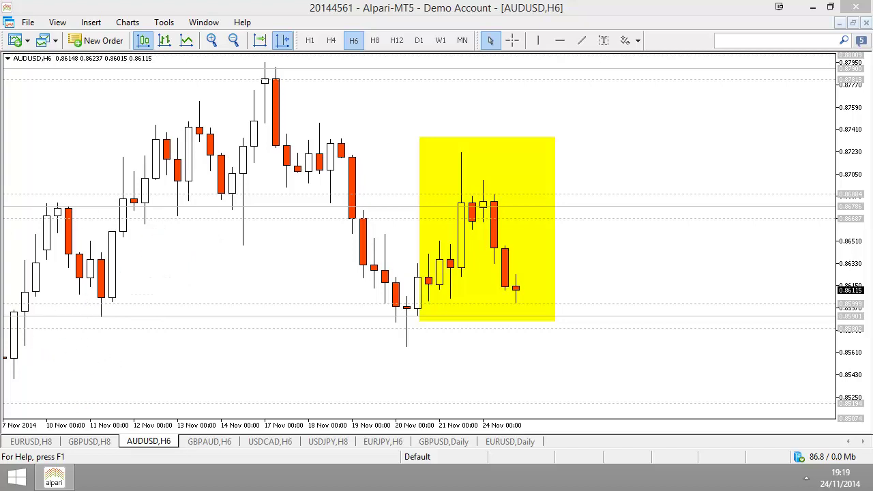
key("BackSpace")
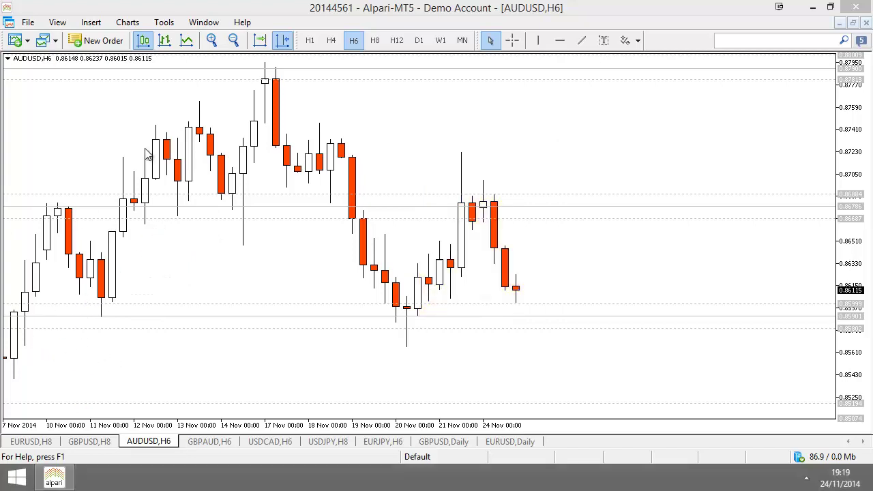
Bring the early November candles into view and inspect the 5 Nov 18:00 candle at the 0.85901 line with the crosshair
left_click_drag(106, 306, 193, 307)
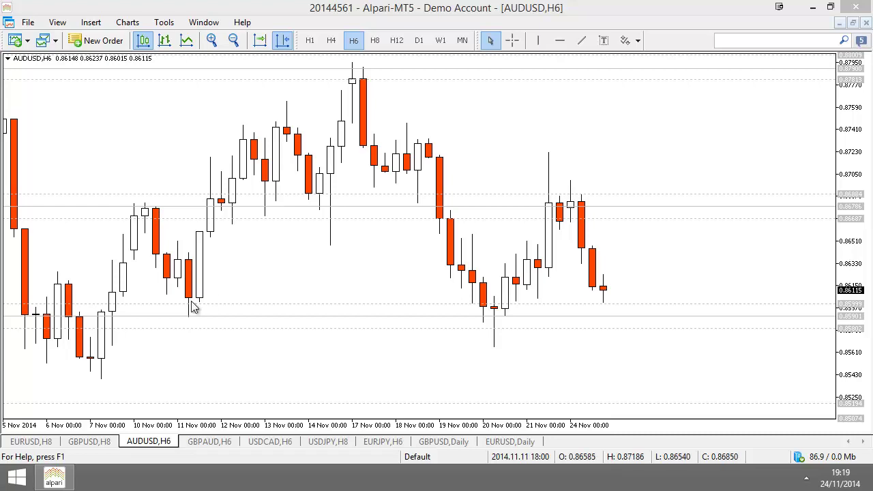
right_click(112, 306)
key("Escape")
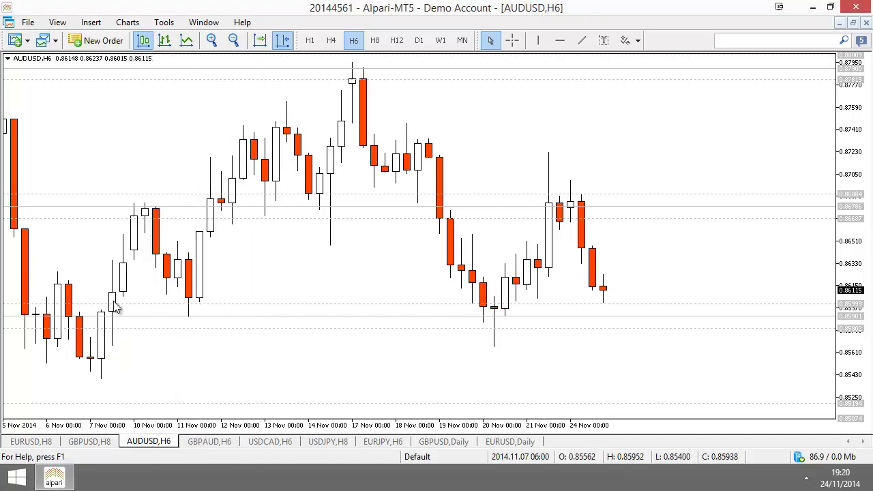
middle_click(106, 295)
mouse_move(103, 293)
left_mouse_down()
mouse_move(176, 352)
mouse_move(109, 282)
left_mouse_up()
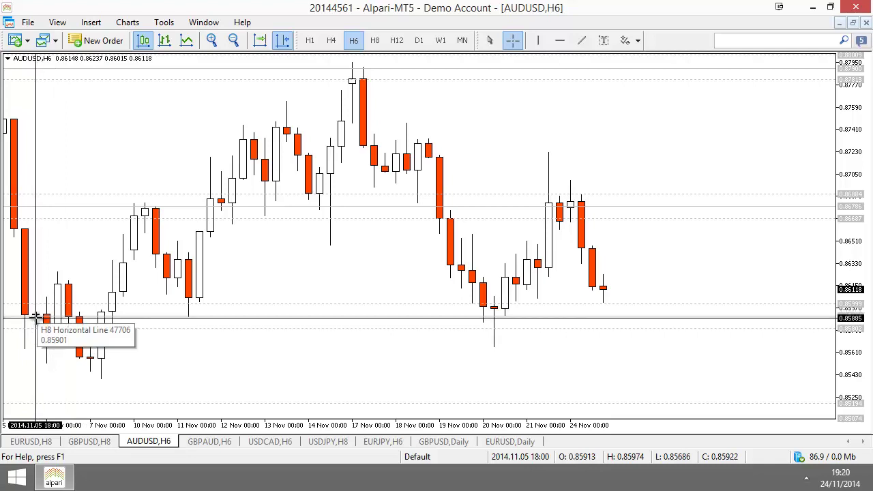
Measure the price distance above the 7 Nov 00:00 candle and along the 6 Nov 18:00 candle's body with the crosshair
scroll(43, 350, "down", 3)
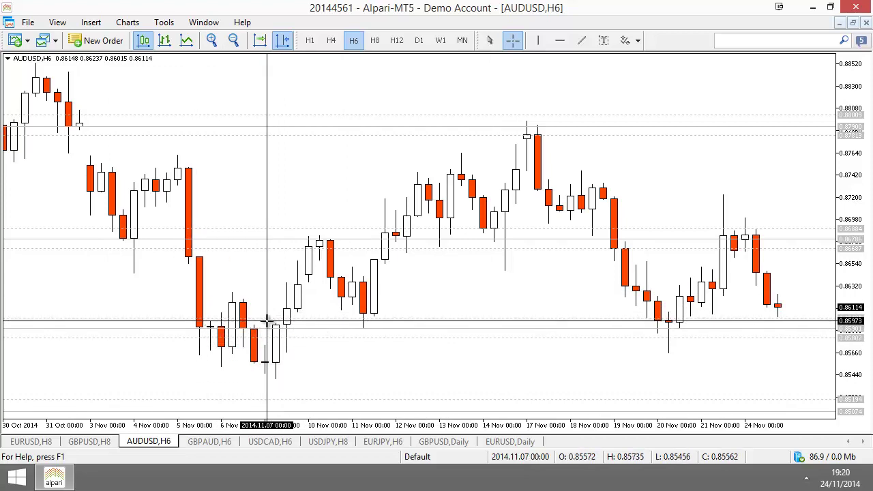
left_click_drag(268, 320, 262, 315)
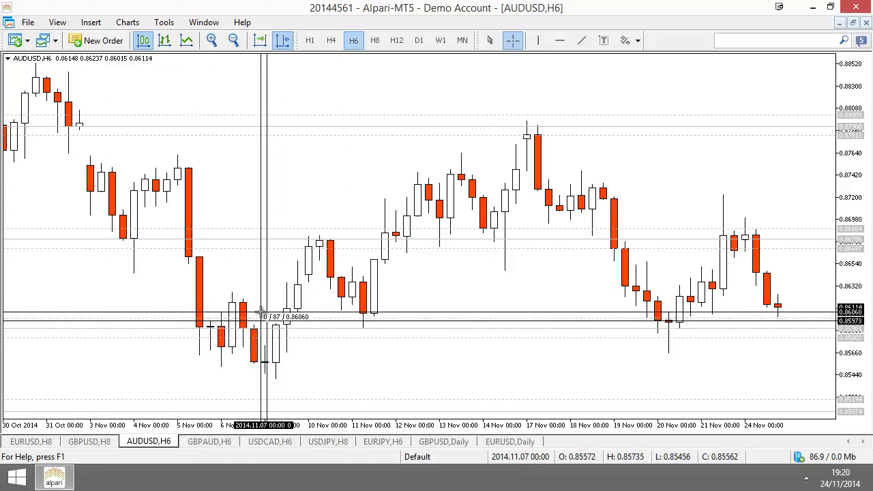
left_click_drag(262, 315, 262, 315)
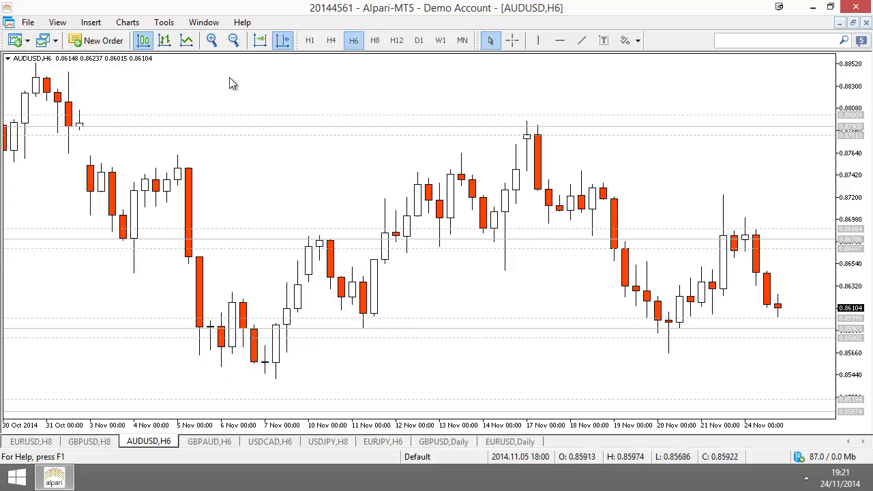
left_click(513, 41)
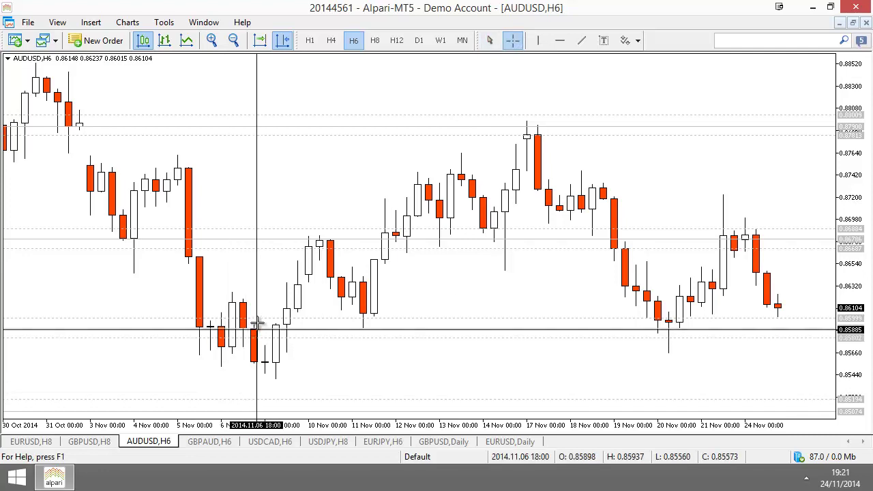
left_click_drag(258, 321, 254, 360)
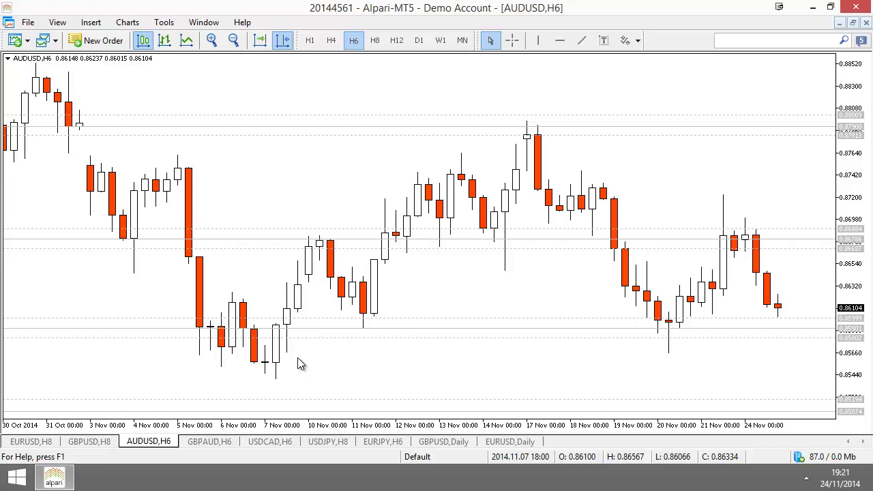
Highlight the 20–24 Nov candles in yellow, draw black arrows along the rally and down to the first red candle after it, and clear them
scroll(380, 220, "down", 3)
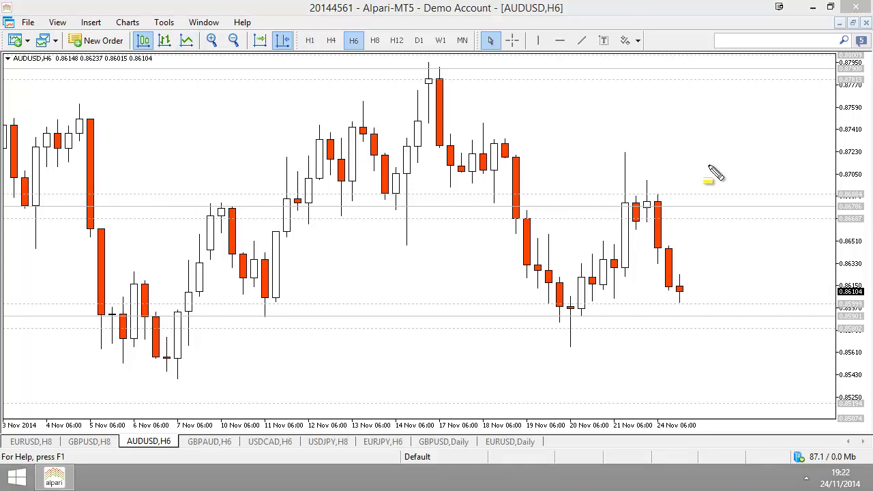
mouse_move(709, 168)
left_mouse_down()
mouse_move(589, 308)
mouse_move(579, 332)
mouse_move(579, 319)
left_mouse_up()
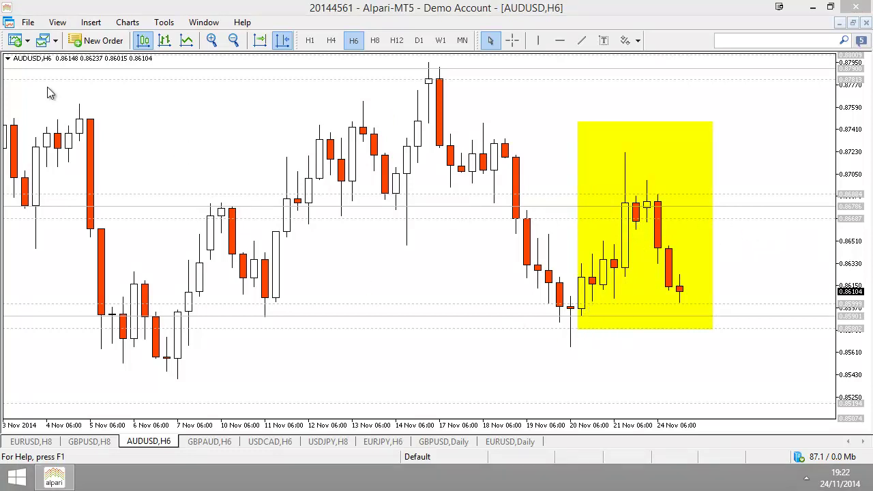
left_click_drag(562, 300, 613, 203)
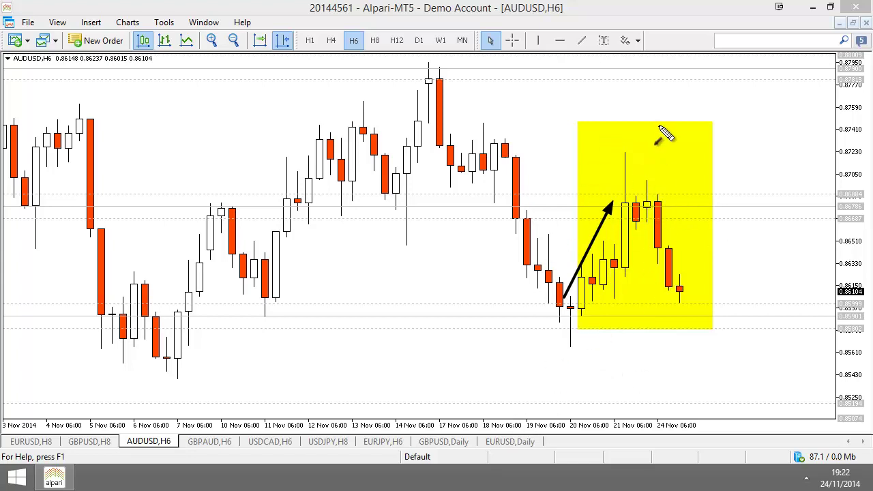
left_click_drag(659, 125, 636, 206)
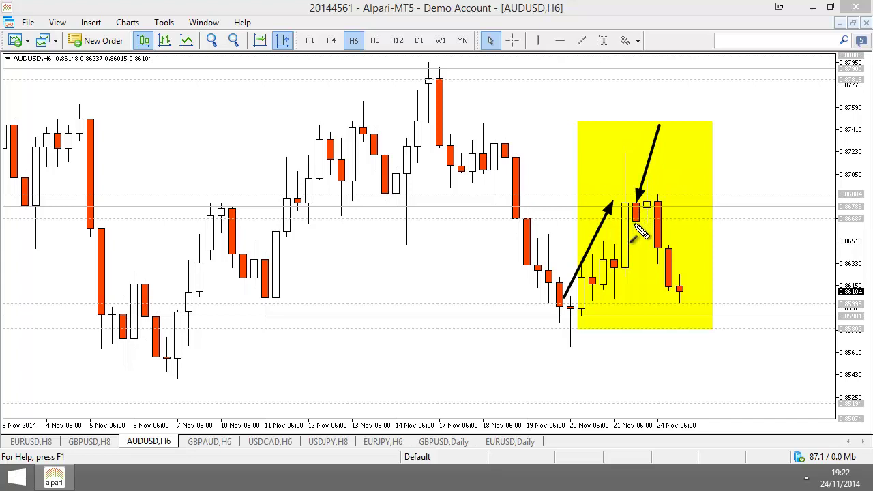
key("Escape")
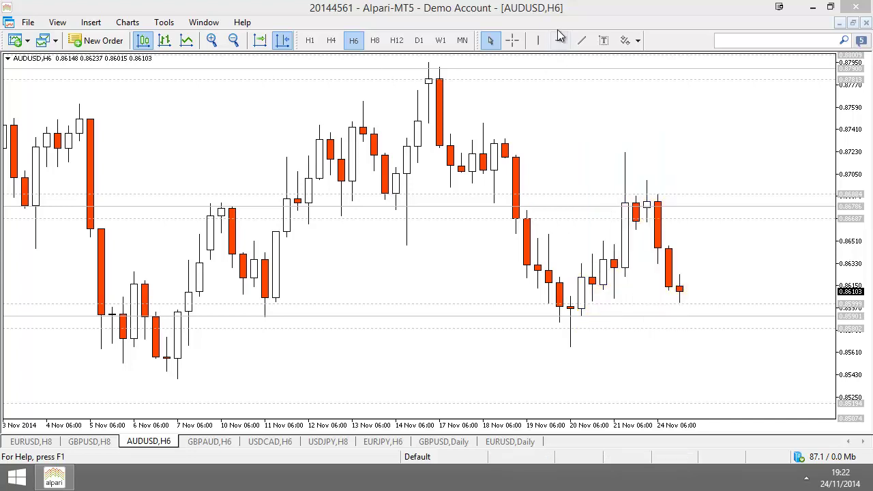
Inspect the 24 Nov 00:00 candle against the preceding 21 Nov high with the crosshair
left_click(512, 40)
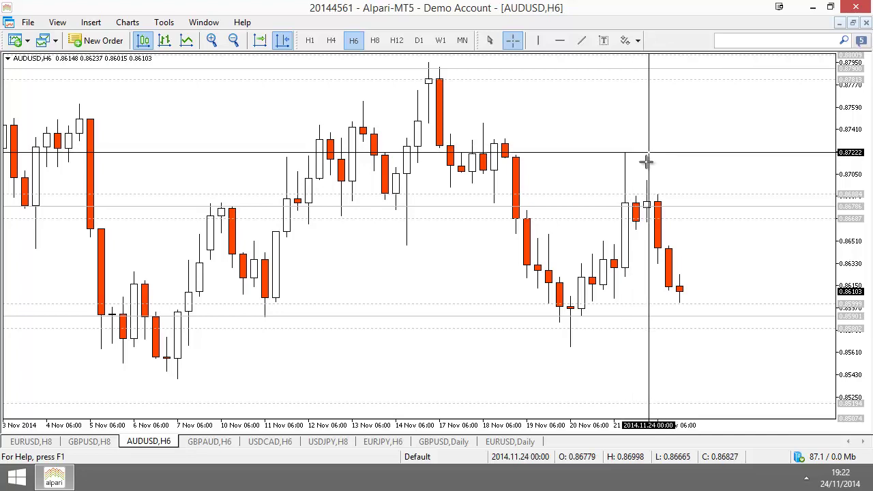
left_click(646, 203)
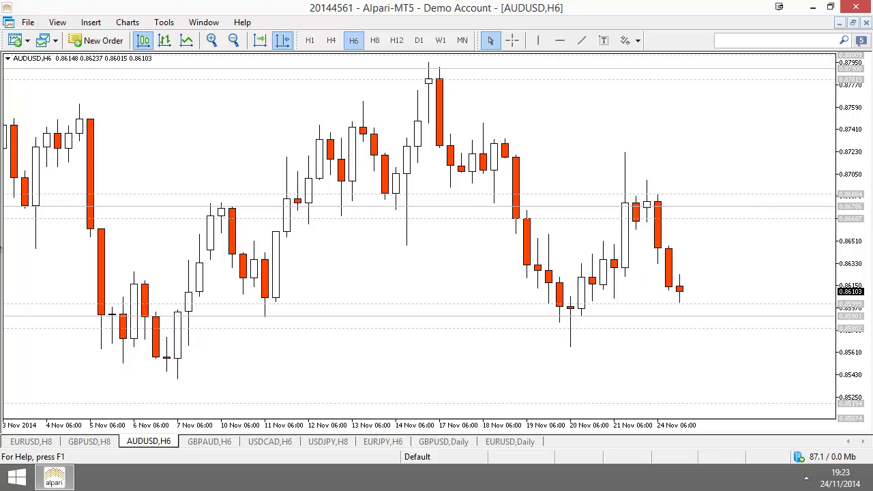
Compare the AUDUSD candles on the H4, H6 and H8 timeframes and return the chart to H6
left_click(330, 42)
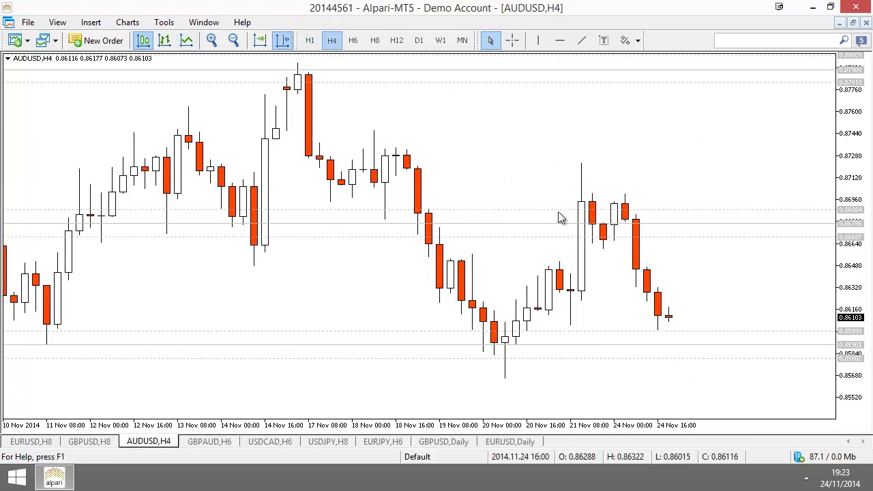
left_click(353, 41)
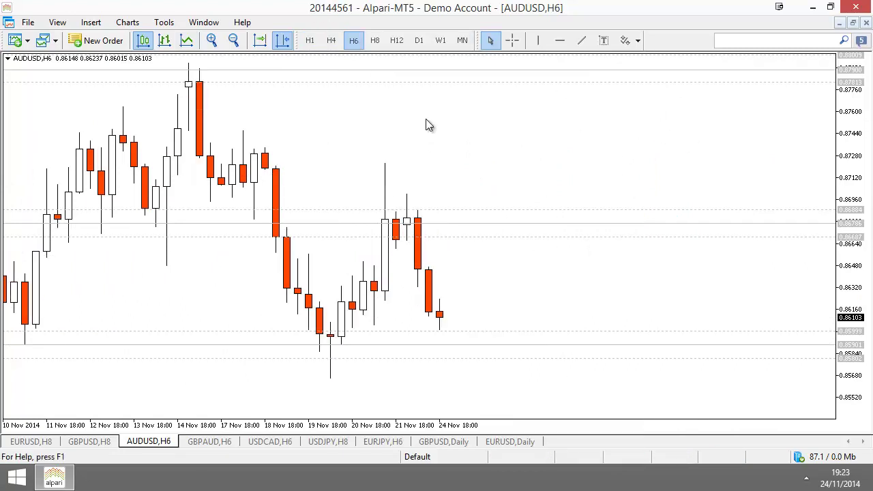
left_click(375, 41)
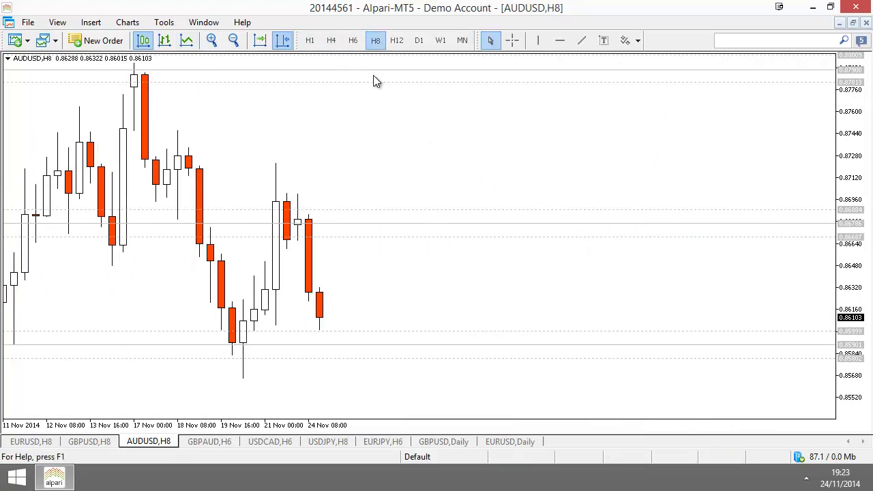
left_click_drag(312, 267, 403, 196)
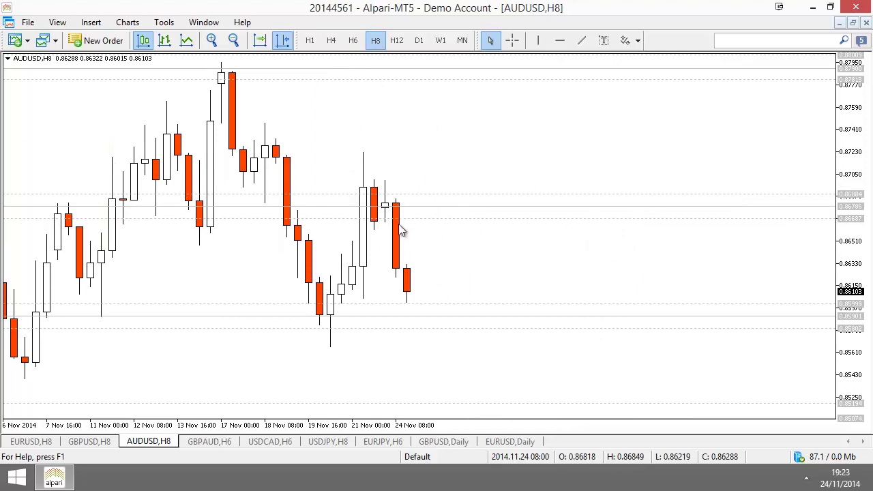
left_click_drag(858, 211, 858, 178)
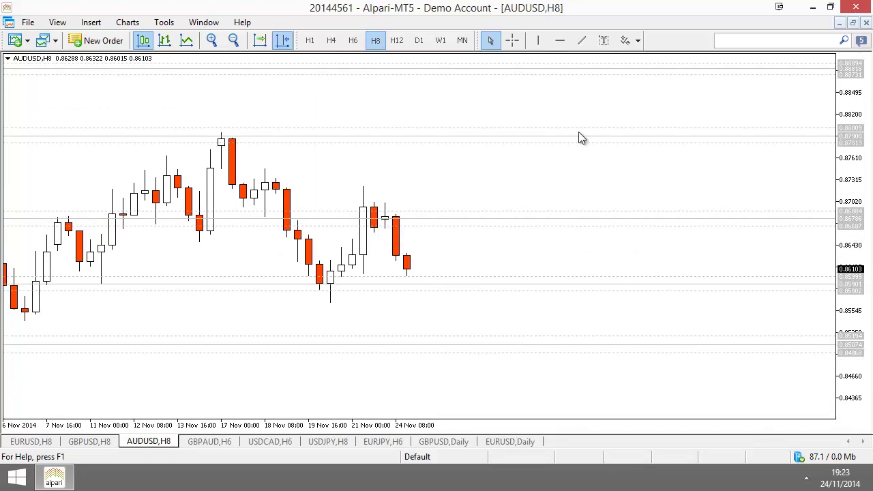
left_click(354, 41)
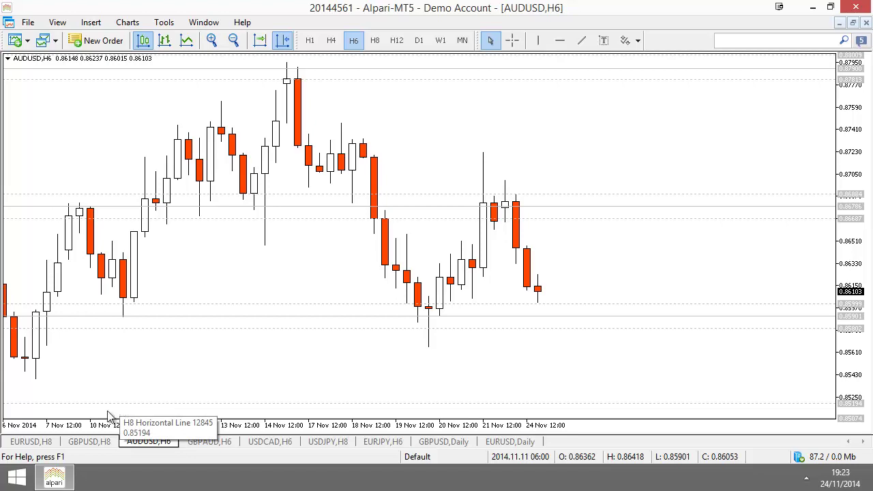
Inspect the 24 Nov candles with the crosshair, mark a red cross beneath the small red 20 Nov candle, and erase it
left_click(513, 40)
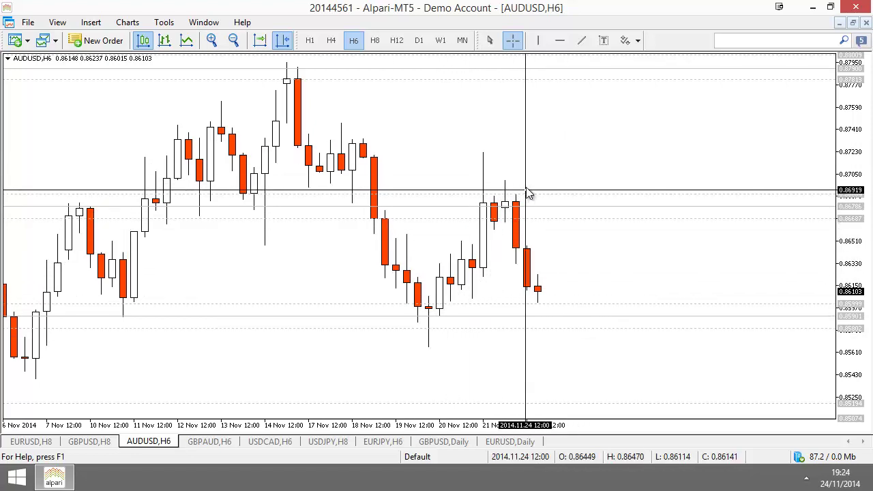
key("Escape")
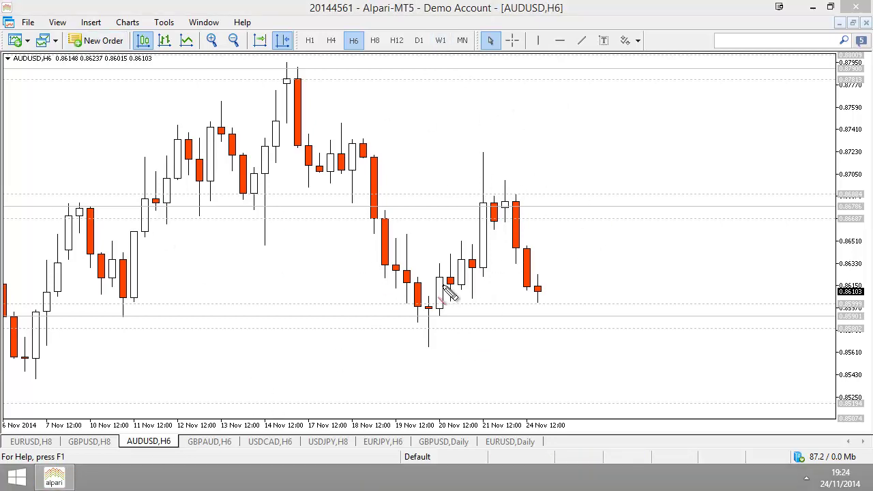
left_click_drag(446, 290, 464, 307)
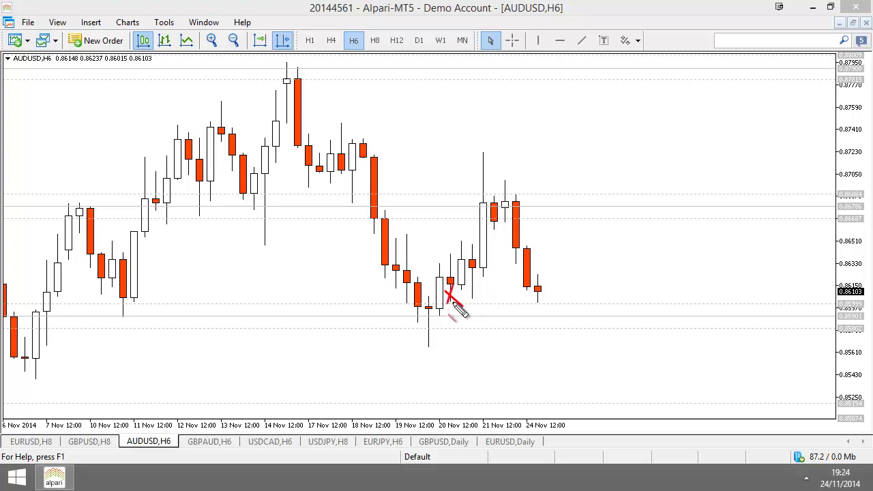
key("Escape")
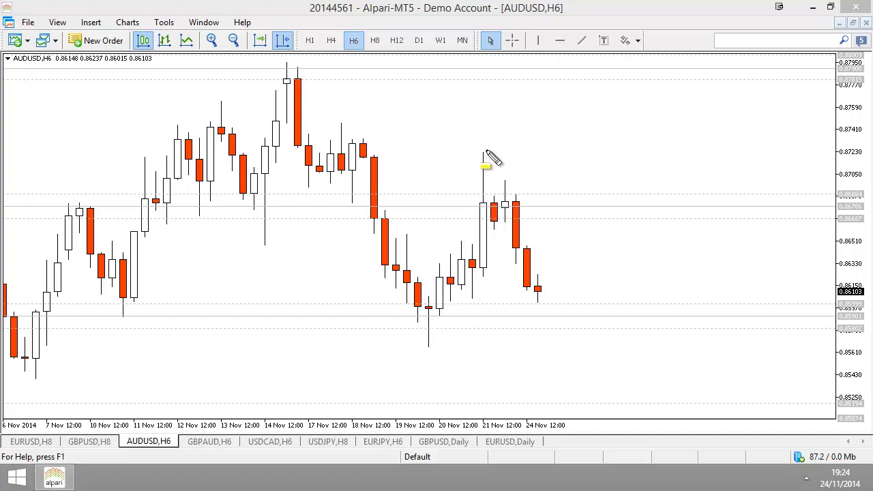
Highlight the 20–21 Nov rally and the small candles directly after its peak in yellow
left_click_drag(487, 153, 429, 338)
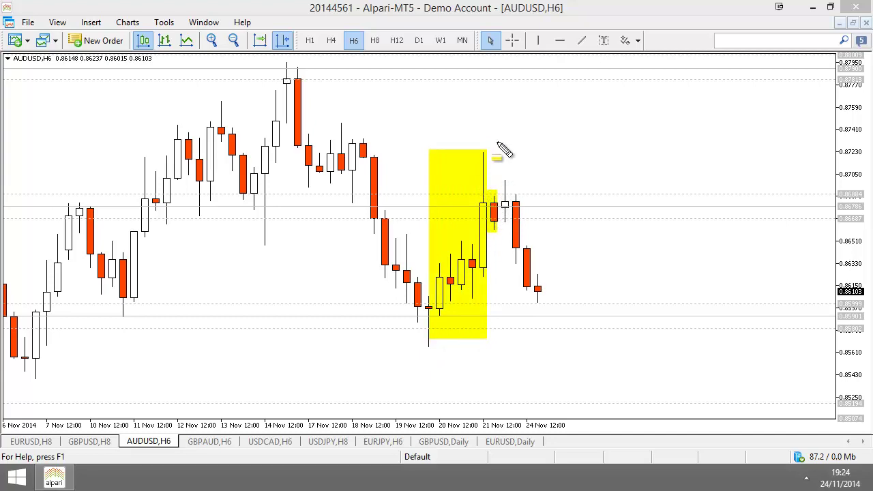
left_click_drag(509, 175, 499, 233)
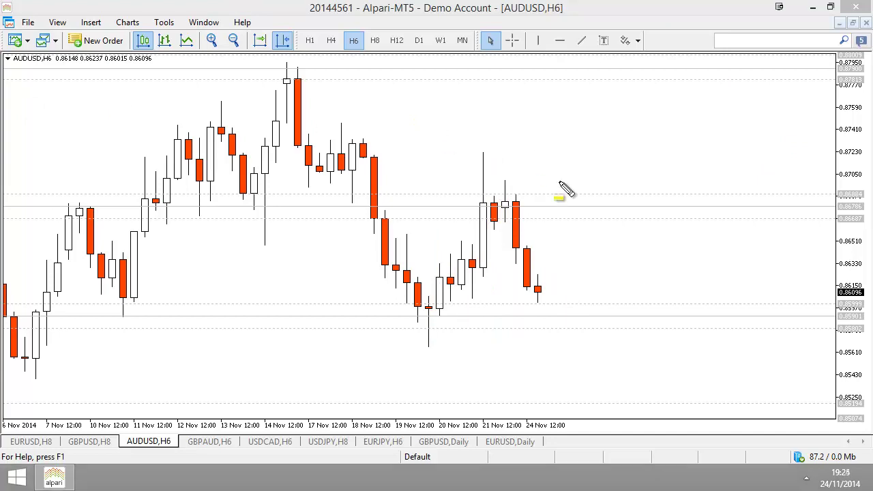
Highlight the rally from the 20 Nov low through the first red candle and the 24 Nov 00:00 candle in yellow, and erase both highlights
mouse_move(496, 143)
left_mouse_down()
mouse_move(460, 315)
mouse_move(429, 355)
left_mouse_up()
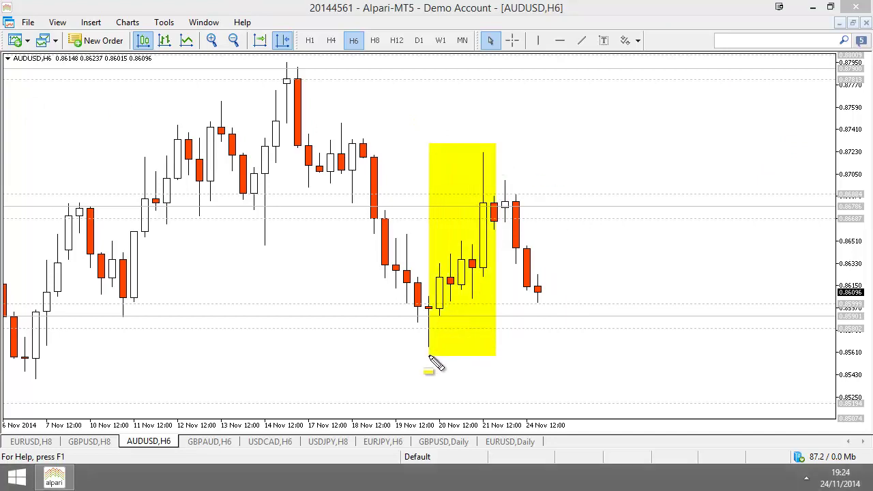
left_click_drag(502, 158, 510, 225)
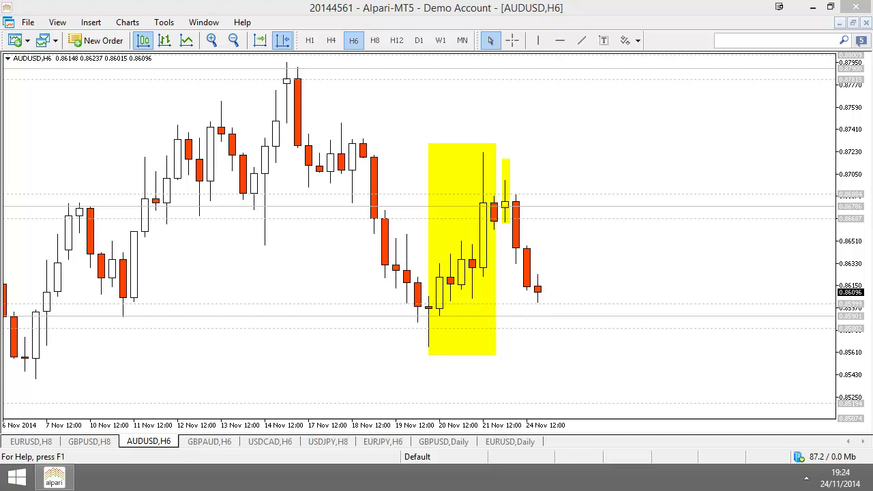
key("BackSpace")
key("BackSpace")
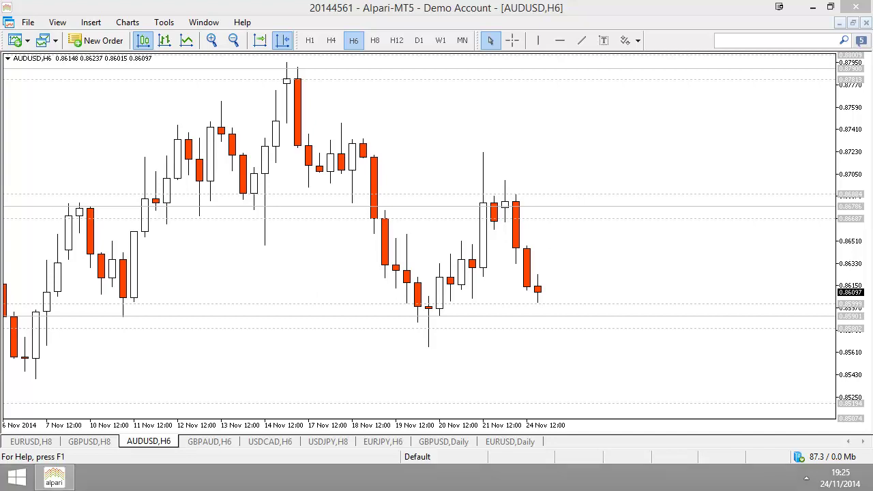
Draw a red arrow up the 20–21 Nov rally and red horizontal lines along both edges of the 0.86884–0.86687 zone
mouse_move(434, 326)
left_mouse_down()
mouse_move(478, 249)
mouse_move(485, 217)
mouse_move(470, 249)
mouse_move(491, 262)
mouse_move(483, 214)
left_mouse_up()
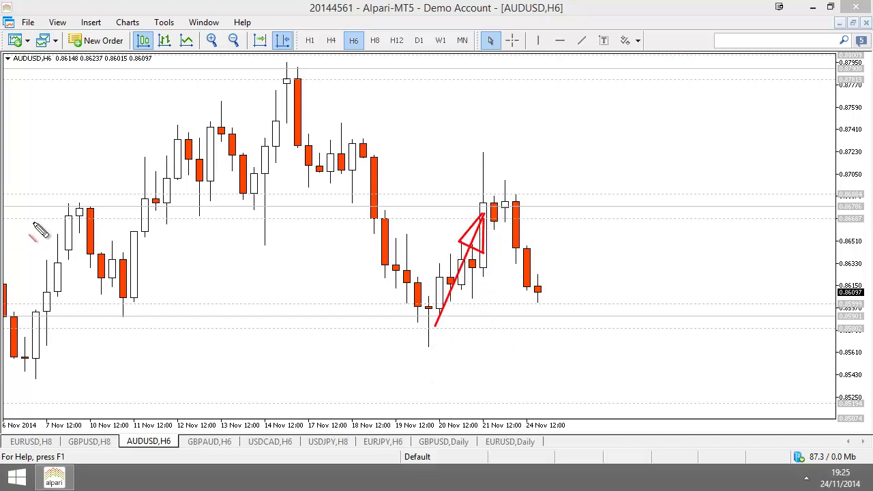
mouse_move(52, 220)
left_mouse_down()
mouse_move(863, 220)
mouse_move(372, 198)
mouse_move(1, 204)
left_mouse_up()
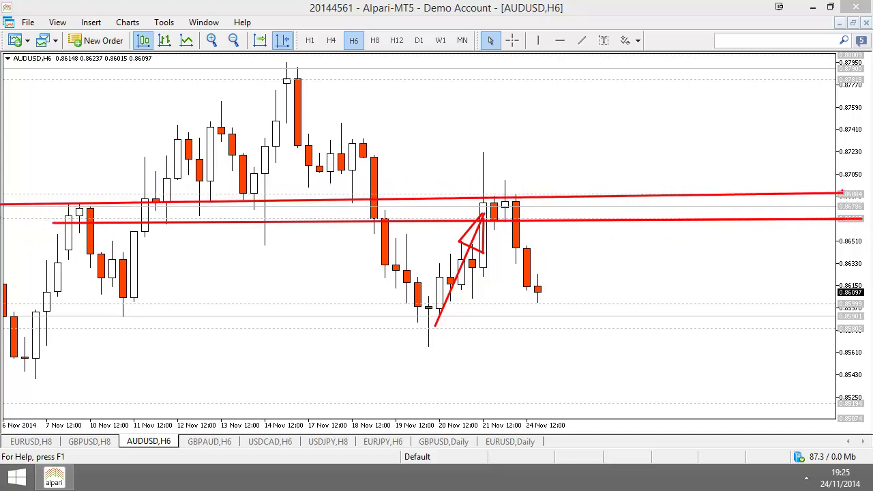
Point a red arrow at the small white candle after the rally peak, tick the peak candles' wick and body levels, and erase all red marks
mouse_move(525, 156)
left_mouse_down()
mouse_move(506, 185)
mouse_move(523, 191)
left_mouse_up()
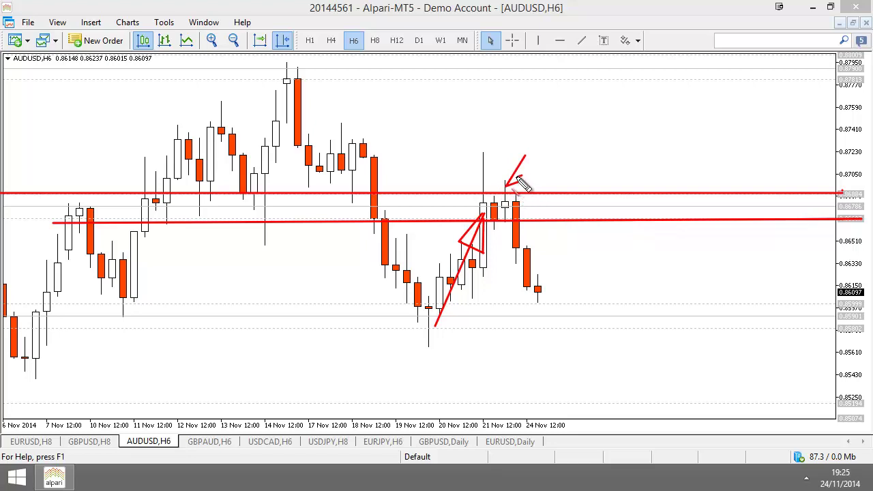
left_click_drag(524, 180, 506, 186)
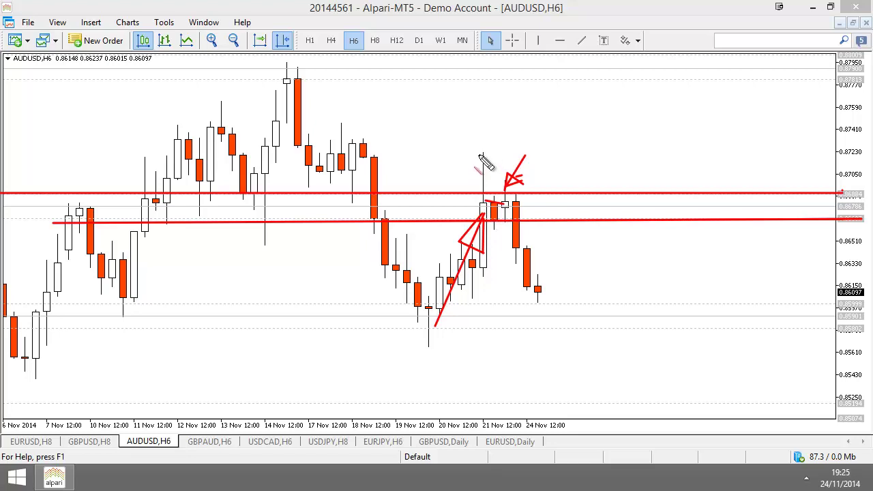
left_click_drag(477, 149, 493, 152)
left_click_drag(477, 202, 502, 203)
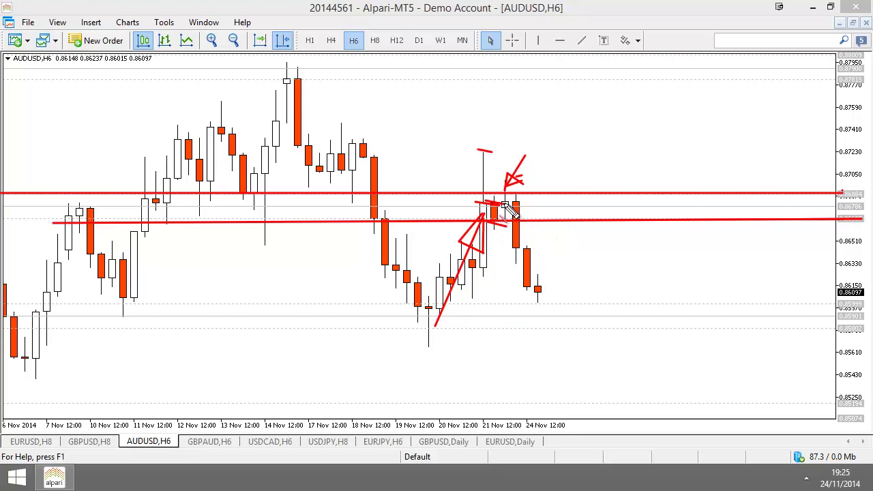
left_click_drag(504, 202, 521, 199)
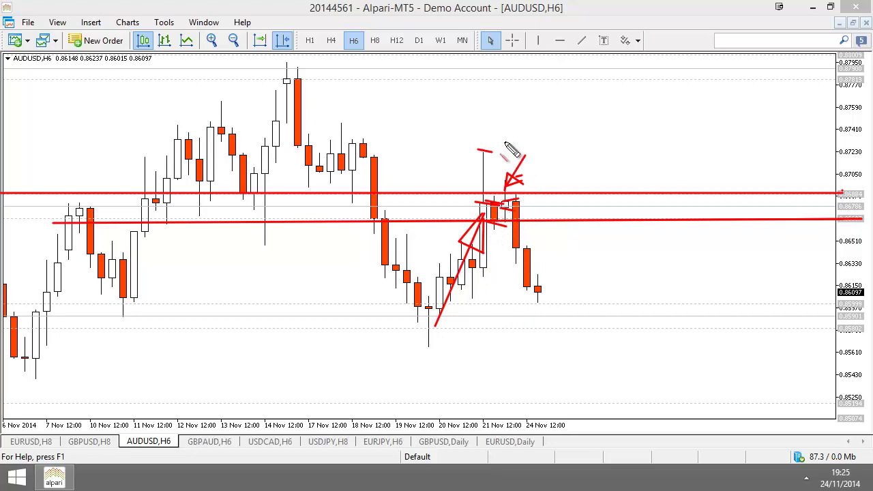
key("Escape")
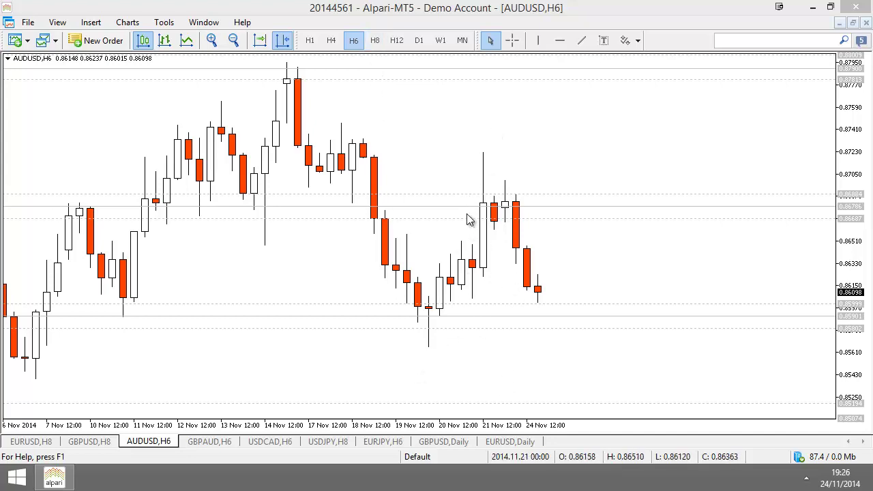
Check the 21 Nov candles with the crosshair, and highlight the 0.85999–0.85802 and 0.86884–0.86687 zones in yellow
left_click(513, 41)
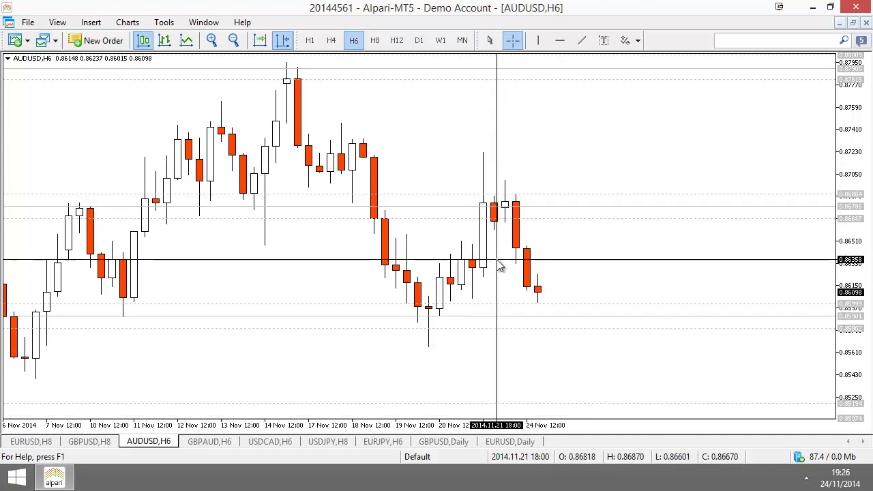
key("Escape")
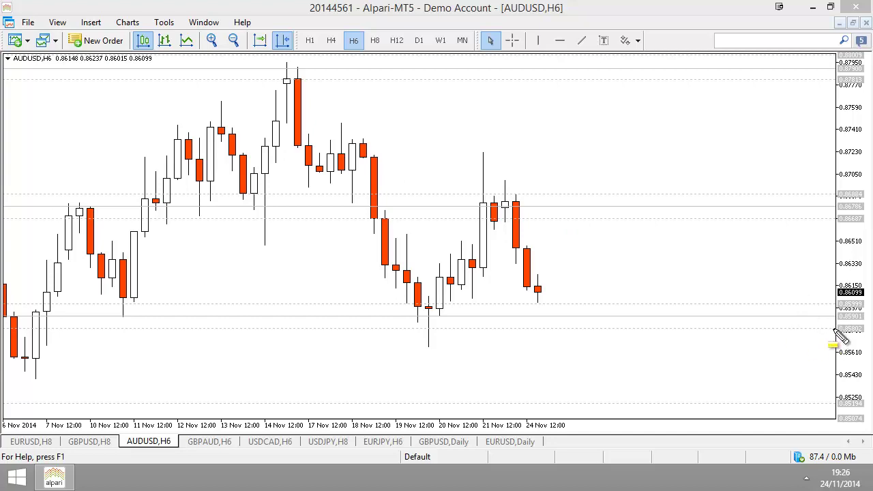
mouse_move(834, 329)
left_mouse_down()
mouse_move(185, 318)
mouse_move(158, 304)
left_mouse_up()
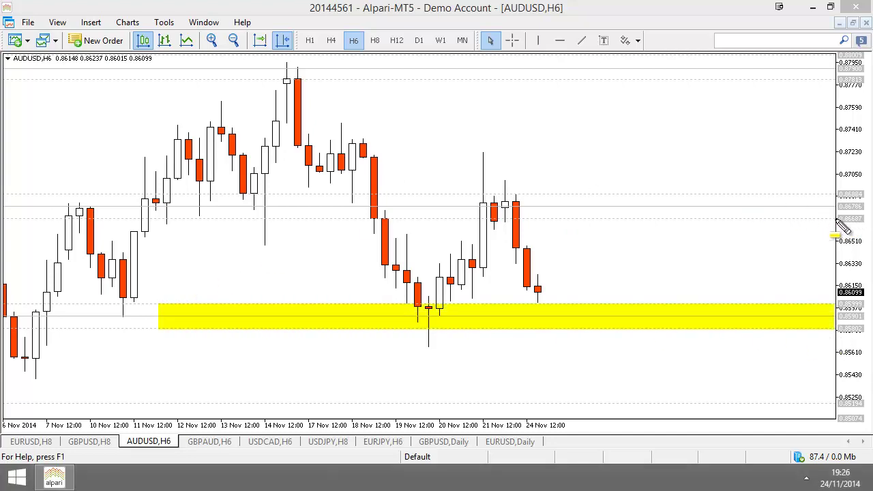
left_click_drag(833, 220, 154, 183)
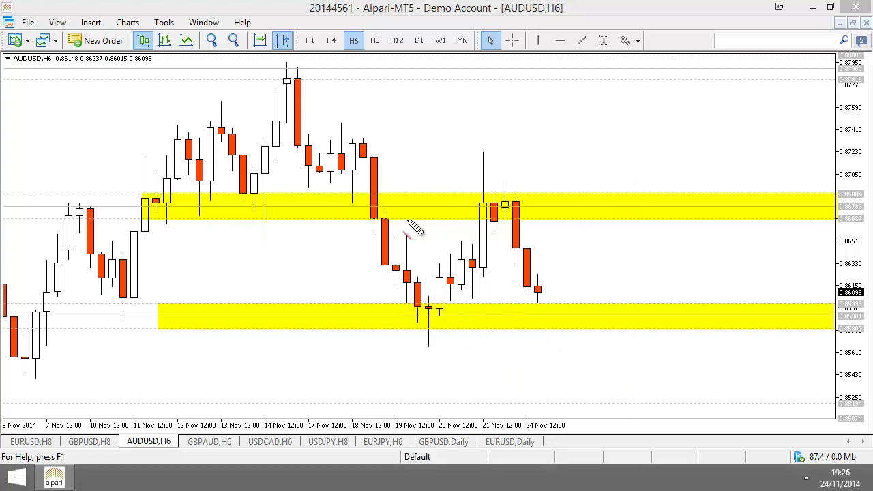
Draw red lines along the facing edges of the two yellow zones, with a vertical double-headed red arrow spanning the gap
left_click_drag(407, 220, 791, 220)
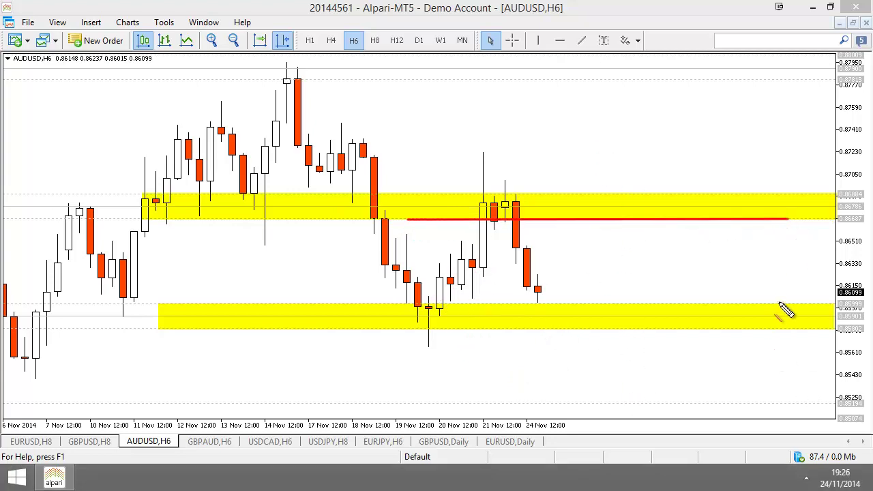
mouse_move(785, 304)
left_mouse_down()
mouse_move(686, 321)
mouse_move(409, 304)
left_mouse_up()
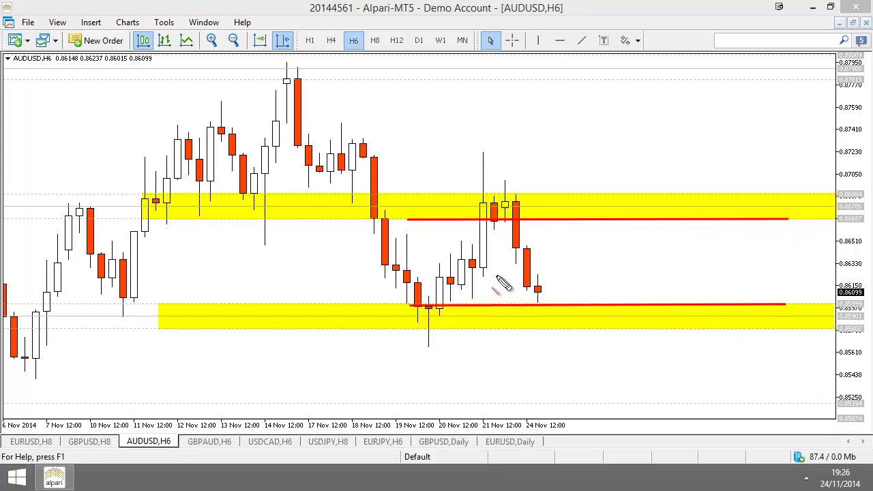
mouse_move(499, 222)
left_mouse_down()
mouse_move(498, 295)
mouse_move(509, 287)
mouse_move(480, 295)
mouse_move(489, 288)
mouse_move(499, 297)
mouse_move(495, 229)
mouse_move(490, 238)
mouse_move(509, 238)
mouse_move(500, 224)
left_mouse_up()
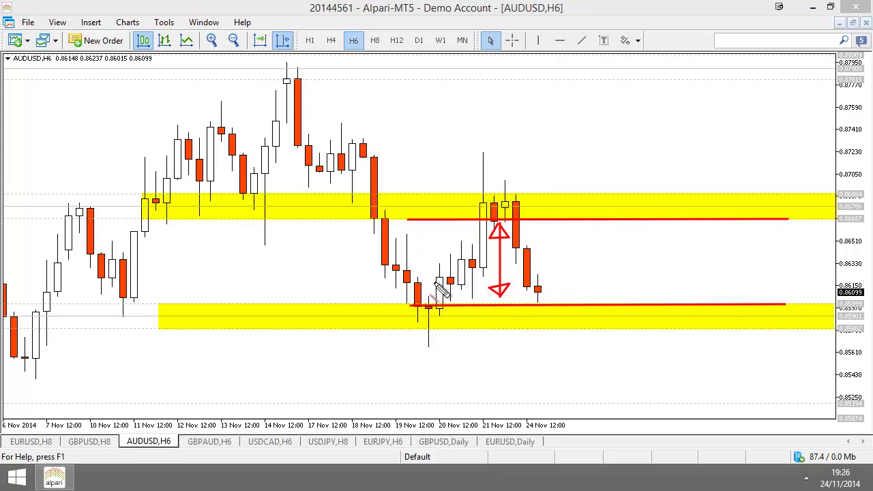
Draw a red line just above 0.8615 with a vertical double-headed arrow and a diagonal rally arrow above it, and erase all annotations
left_click_drag(436, 287, 688, 288)
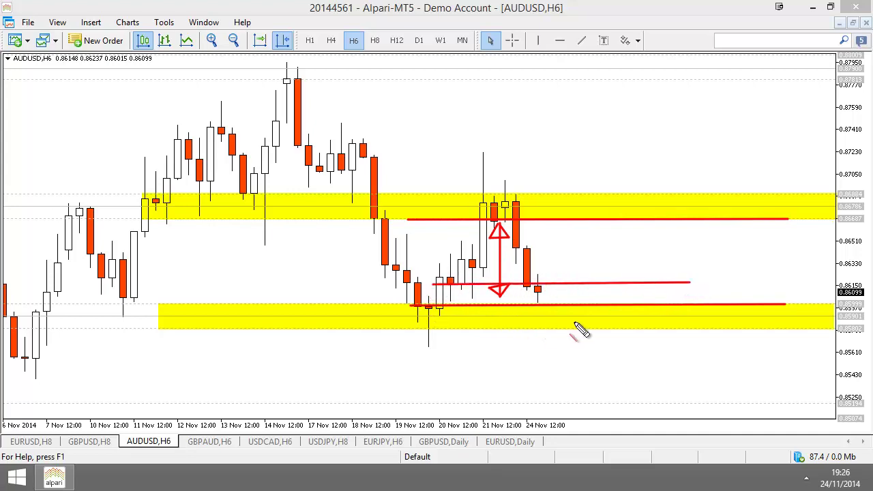
left_click_drag(472, 224, 476, 289)
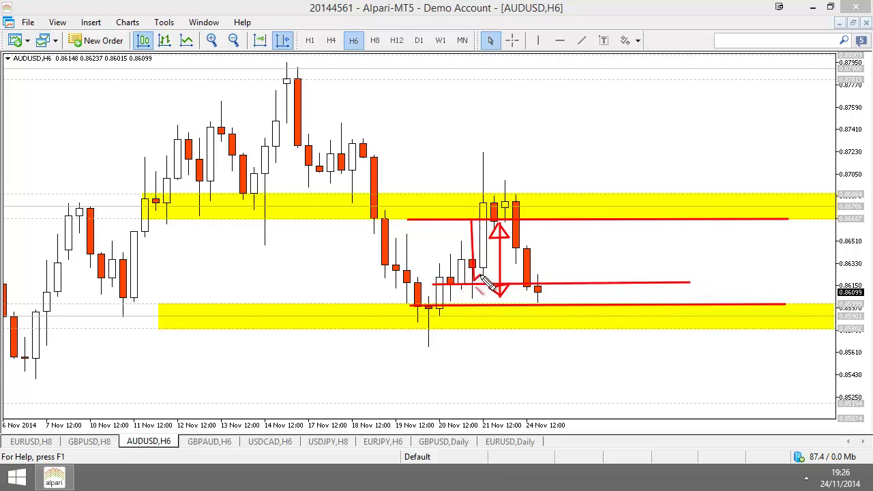
mouse_move(470, 278)
left_mouse_down()
mouse_move(479, 273)
mouse_move(464, 291)
mouse_move(449, 290)
mouse_move(481, 199)
mouse_move(497, 217)
left_mouse_up()
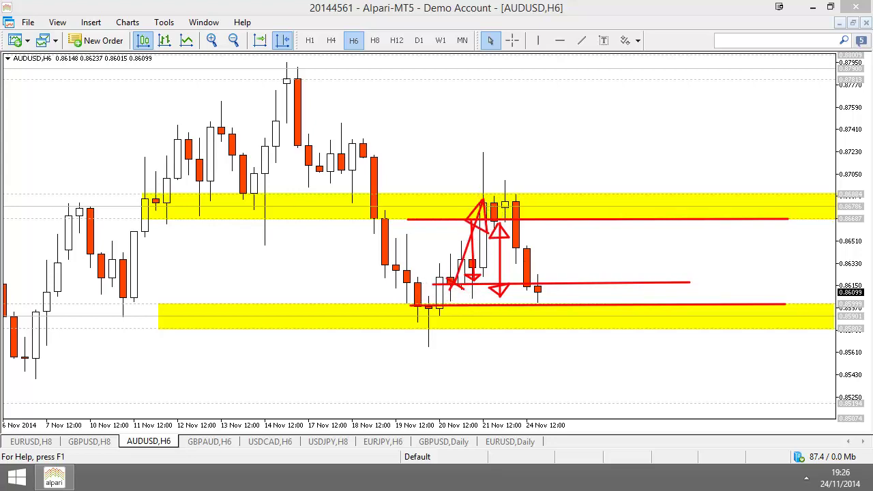
key("Escape")
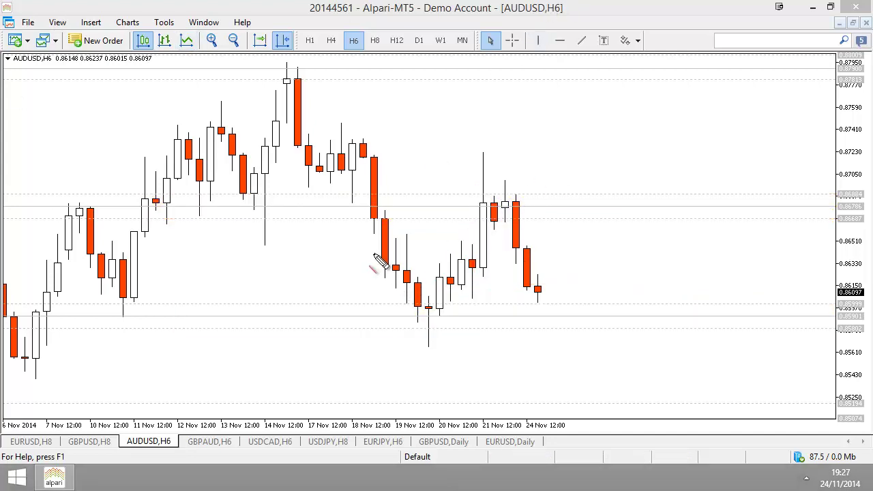
Draw a red horizontal line at about 0.8636 and a red arrow rising from it towards the 0.86884–0.86687 zone, and erase both
key("ctrl+2")
mouse_move(377, 259)
left_mouse_down()
mouse_move(760, 247)
mouse_move(827, 264)
left_mouse_up()
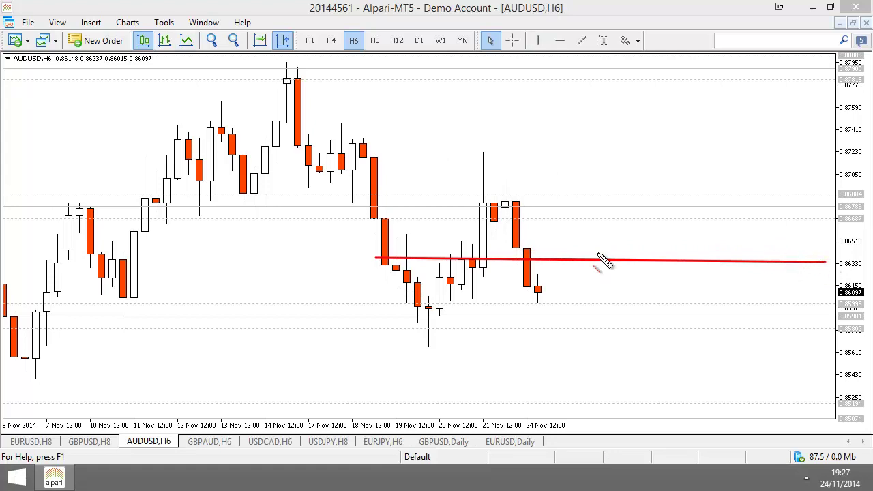
mouse_move(450, 259)
left_mouse_down()
mouse_move(478, 197)
mouse_move(455, 213)
mouse_move(481, 222)
mouse_move(476, 199)
left_mouse_up()
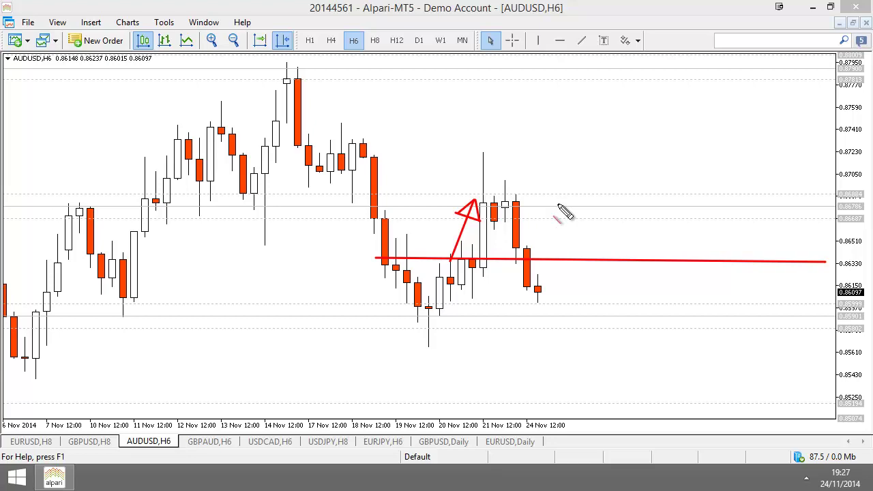
key("Escape")
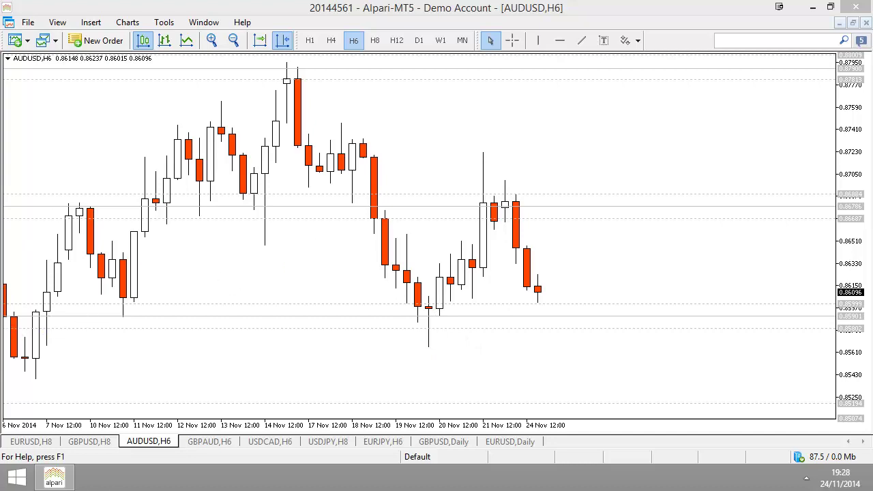
Highlight the 20–21 Nov rally candles in yellow and erase the highlight
left_click_drag(468, 289, 444, 326)
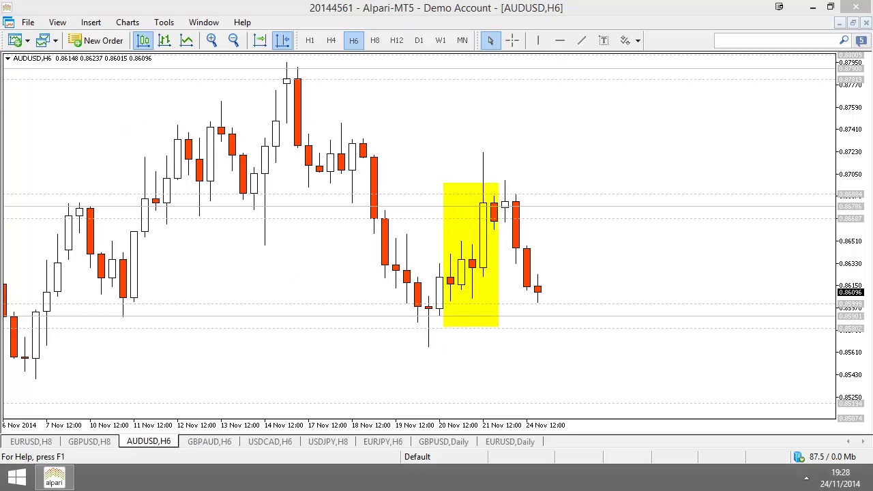
key("Escape")
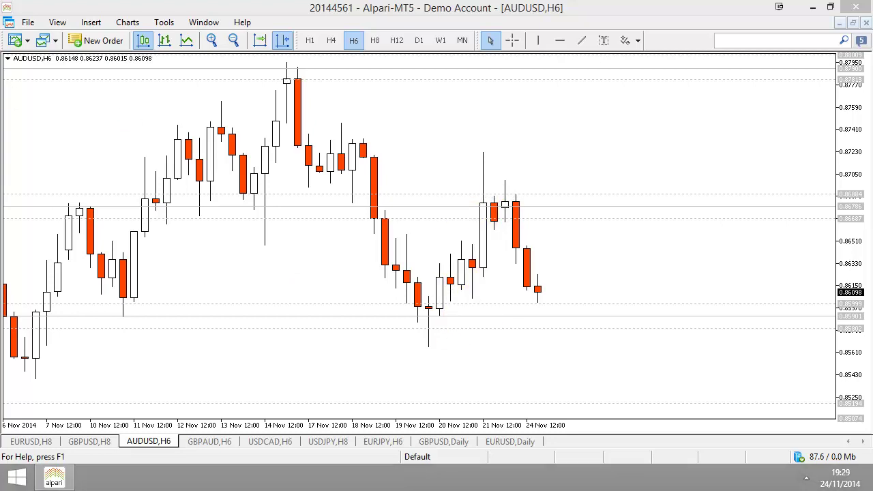
Highlight the 20–24 Nov price action in yellow, add black arrows along the rally and onto the two candles after its peak, and erase everything
mouse_move(433, 326)
left_mouse_down()
mouse_move(468, 314)
mouse_move(584, 193)
mouse_move(613, 122)
left_mouse_up()
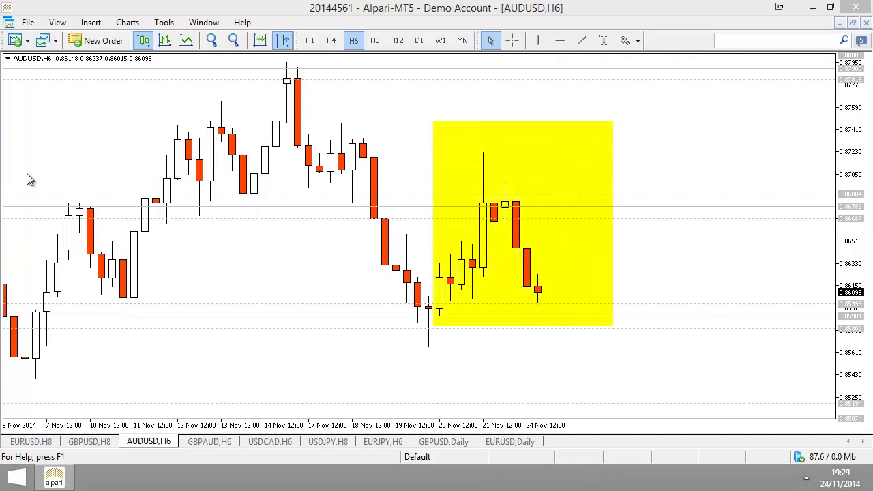
left_click_drag(447, 308, 487, 221)
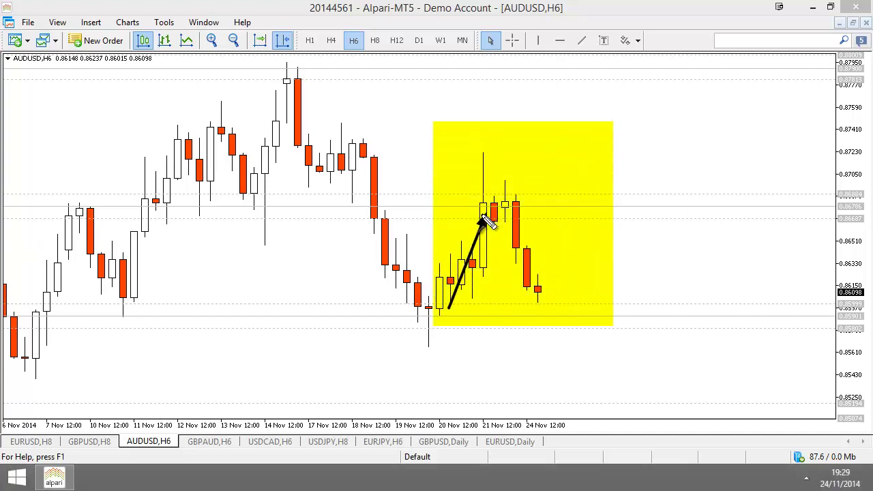
left_click_drag(534, 94, 511, 199)
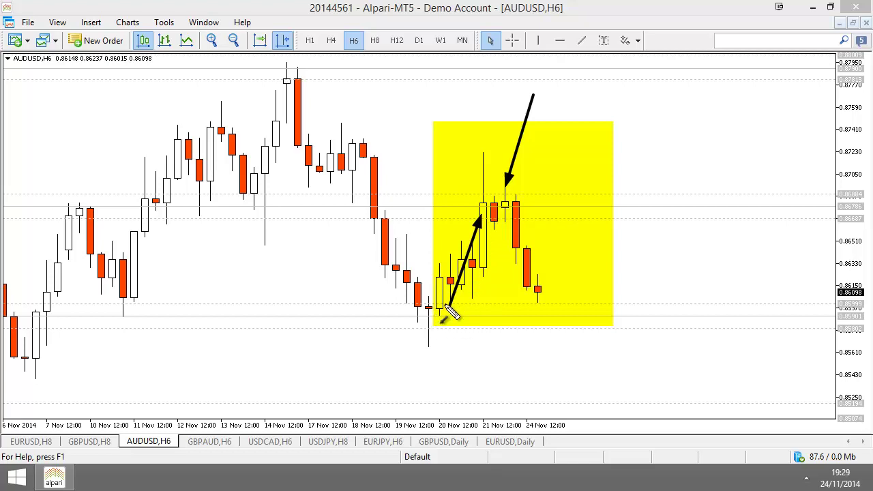
left_click_drag(505, 136, 494, 211)
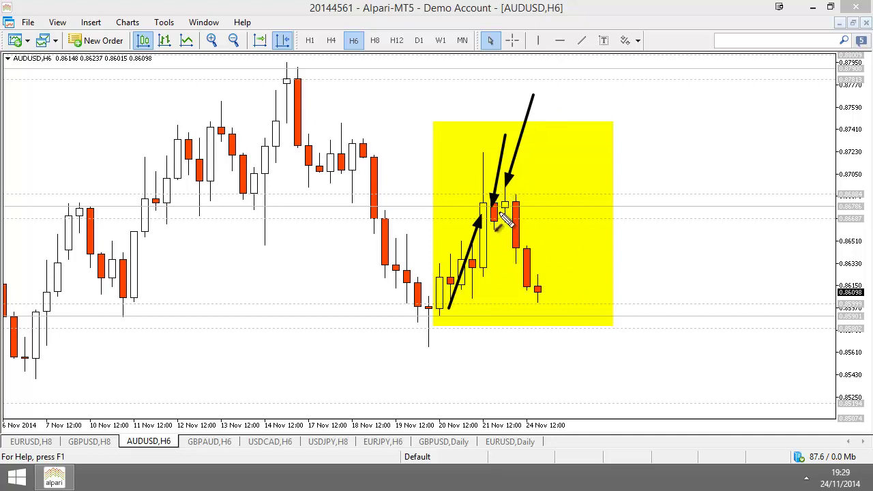
key("BackSpace")
key("BackSpace")
key("BackSpace")
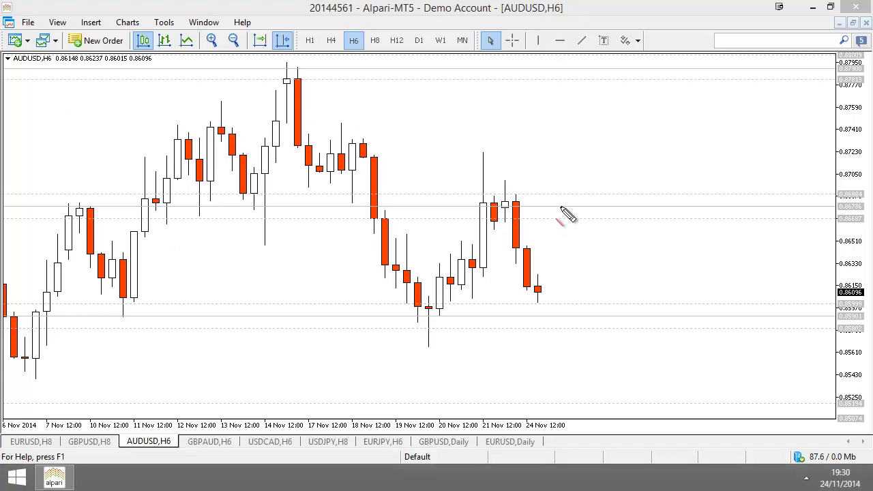
Draw short red lines at 0.86786 and 0.86687, with a small cross on the white 24 Nov candle and three large crosses beyond the latest candles
left_click_drag(561, 206, 428, 205)
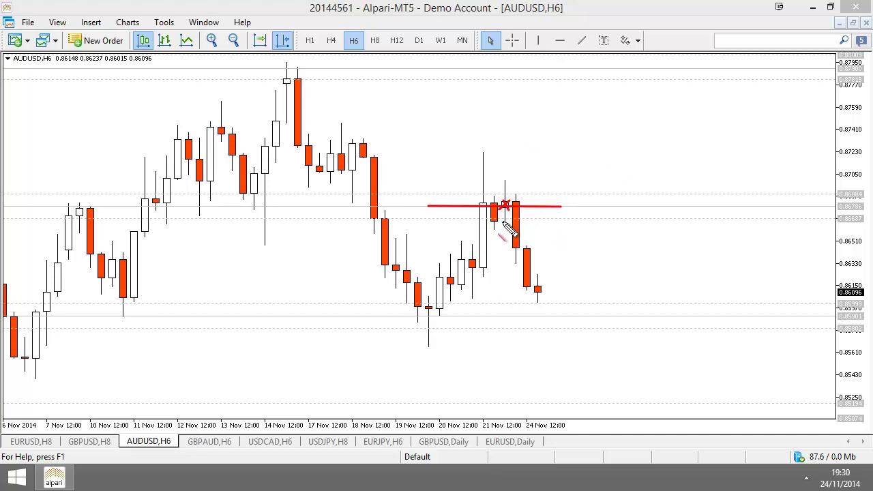
left_click_drag(503, 221, 569, 220)
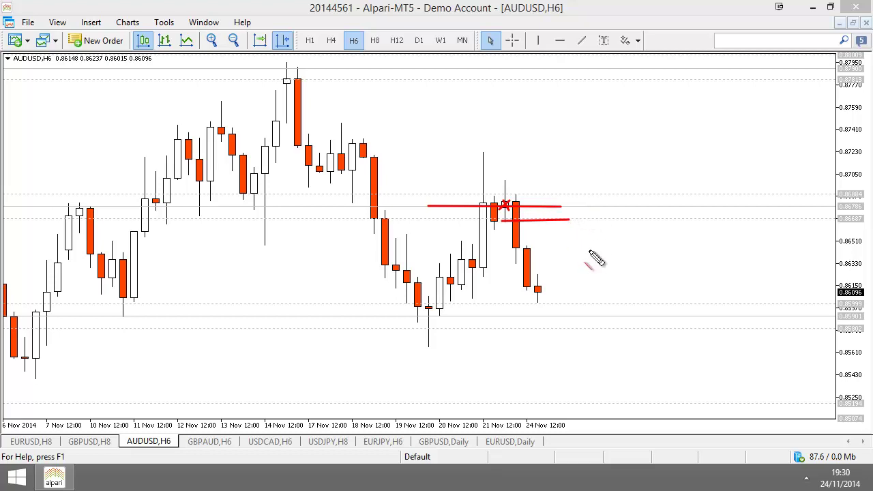
mouse_move(564, 194)
left_mouse_down()
mouse_move(587, 223)
mouse_move(565, 224)
left_mouse_up()
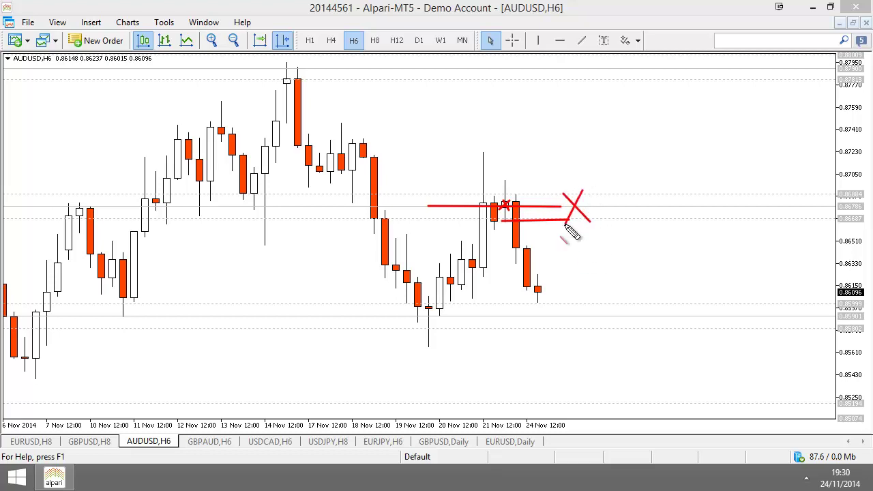
mouse_move(599, 192)
left_mouse_down()
mouse_move(628, 227)
mouse_move(602, 224)
left_mouse_up()
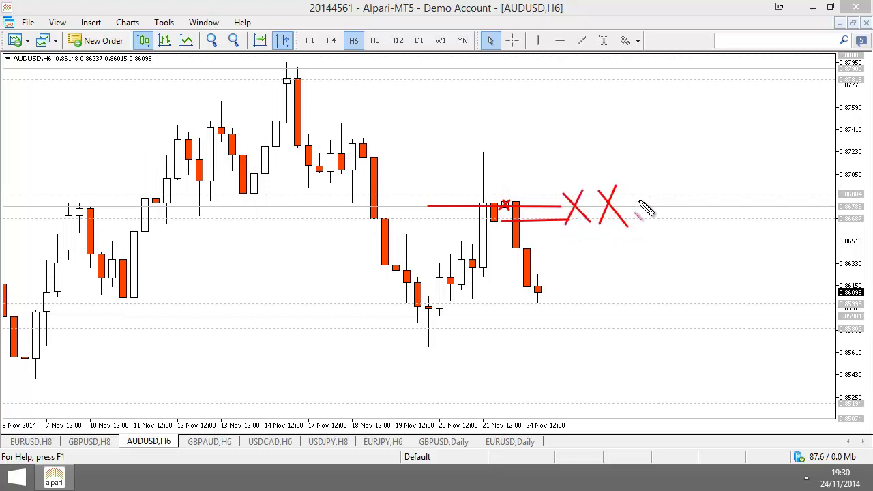
mouse_move(633, 193)
left_mouse_down()
mouse_move(669, 233)
mouse_move(640, 230)
left_mouse_up()
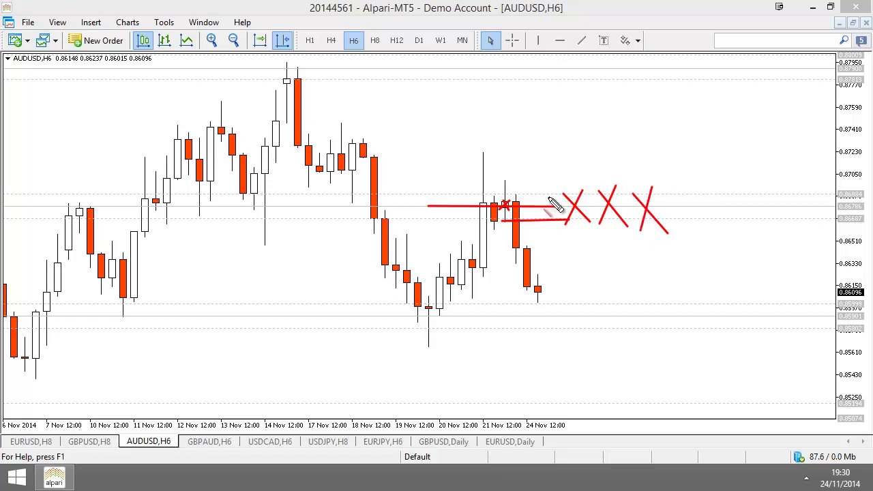
Draw a red horizontal line at about 0.8640 from the 20 Nov candles past the latest one, and mark a red cross on it
mouse_move(459, 256)
left_mouse_down()
mouse_move(682, 271)
mouse_move(693, 254)
left_mouse_up()
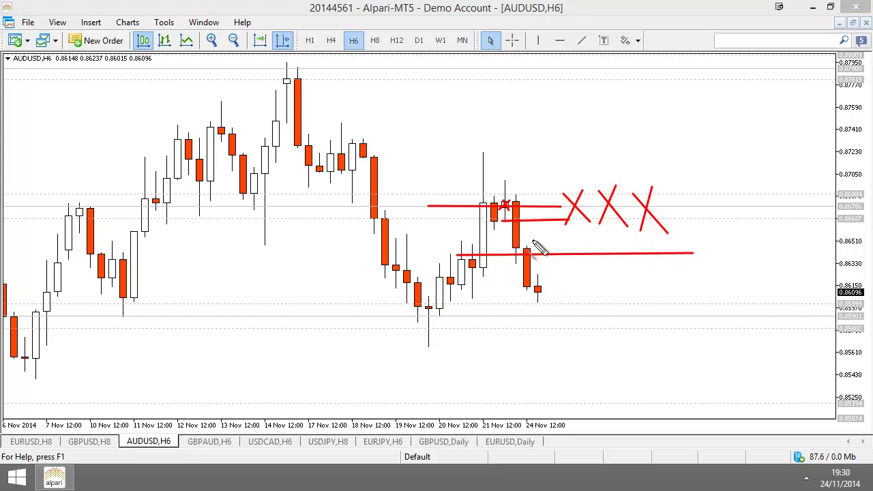
mouse_move(541, 248)
left_mouse_down()
mouse_move(552, 262)
mouse_move(544, 266)
left_mouse_up()
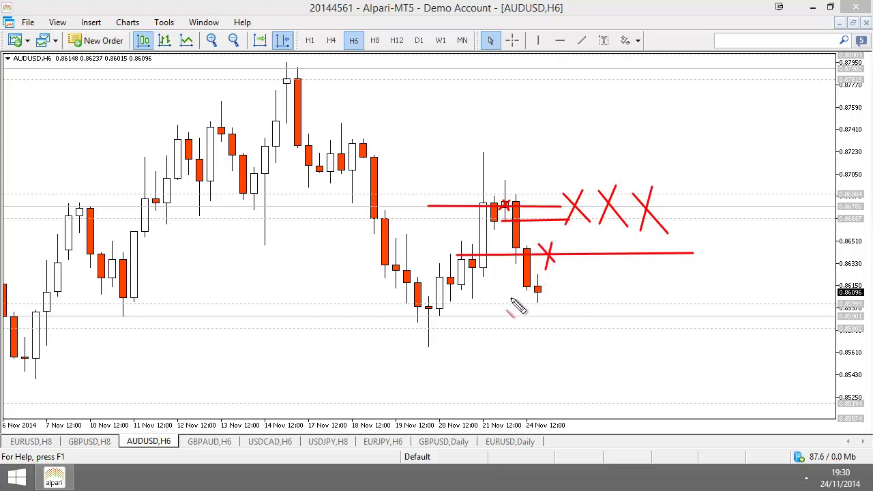
Draw red horizontal lines through the 0.85999–0.85802 support zone and at 0.86687, and erase all the annotations
left_click_drag(461, 310, 627, 313)
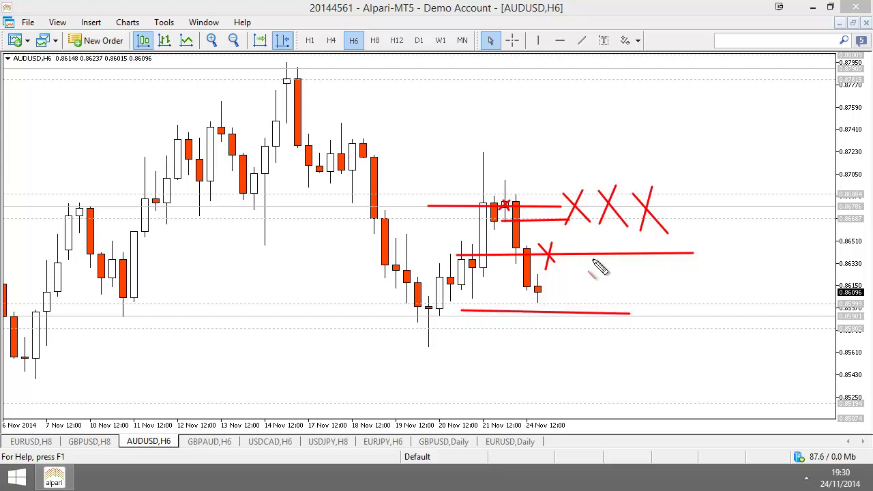
mouse_move(472, 219)
left_mouse_down()
mouse_move(668, 228)
mouse_move(711, 219)
left_mouse_up()
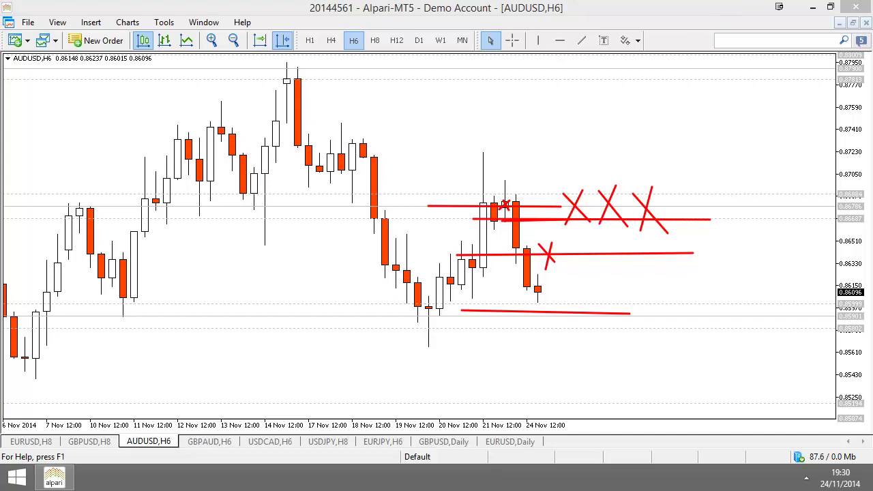
key("Escape")
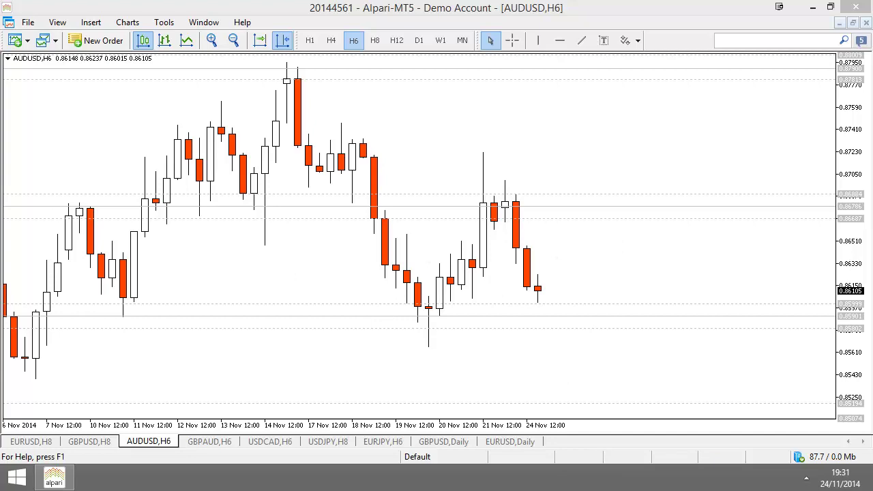
Bracket the small white 24 Nov candle with red lines, cross it, add a red line just under 0.86687, and erase everything
left_click_drag(491, 229, 539, 228)
left_click_drag(492, 172, 544, 176)
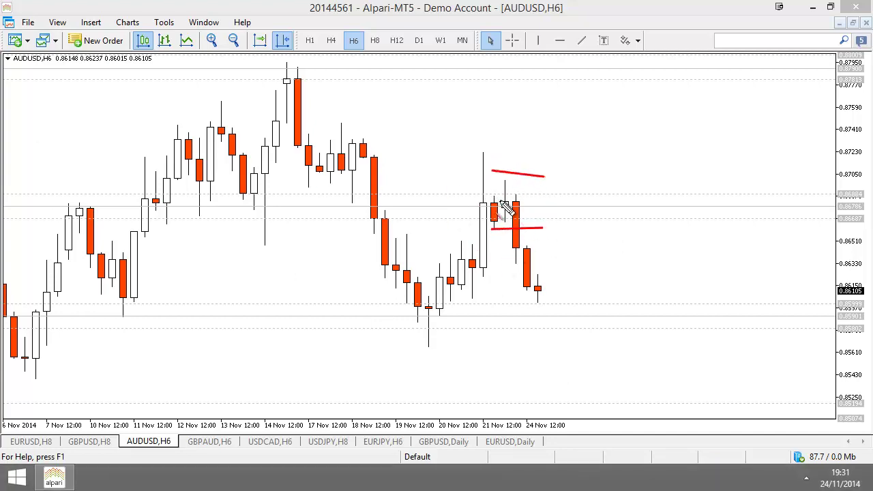
mouse_move(509, 200)
left_mouse_down()
mouse_move(498, 211)
mouse_move(510, 212)
left_mouse_up()
left_click_drag(497, 223, 595, 223)
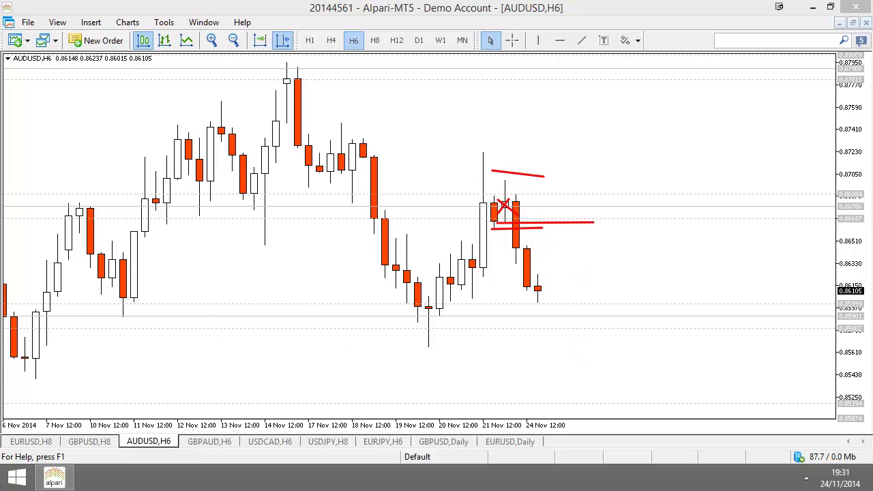
key("Escape")
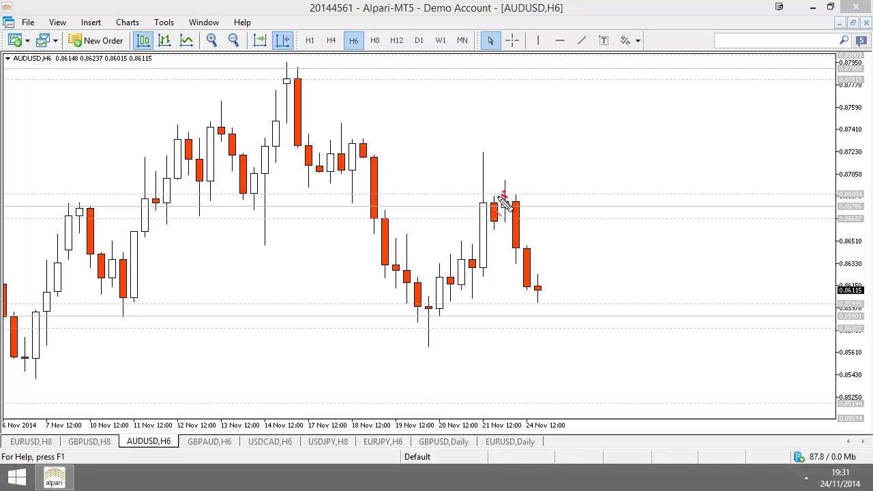
Draw red up and down arrows from the small white 24 Nov candle, an up arrow along the tall 21 Nov candle, and a cross between them
mouse_move(513, 201)
left_mouse_down()
mouse_move(544, 117)
mouse_move(523, 141)
mouse_move(546, 114)
left_mouse_up()
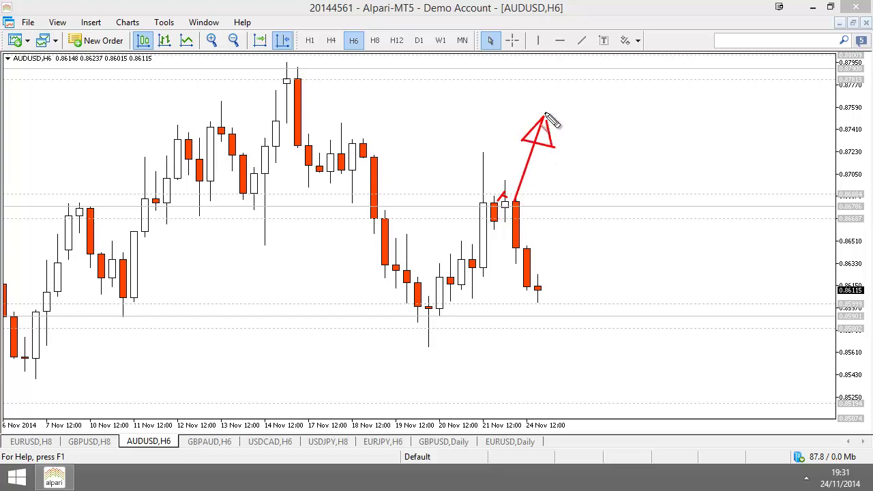
mouse_move(514, 203)
left_mouse_down()
mouse_move(555, 281)
mouse_move(556, 248)
mouse_move(534, 270)
left_mouse_up()
left_click_drag(534, 270, 552, 277)
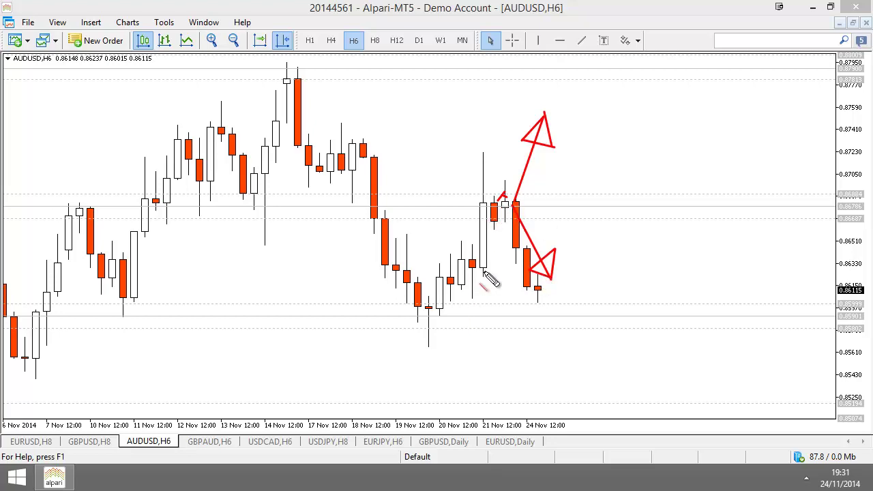
mouse_move(486, 273)
left_mouse_down()
mouse_move(483, 171)
mouse_move(498, 187)
mouse_move(493, 171)
left_mouse_up()
mouse_move(502, 203)
left_mouse_down()
mouse_move(511, 192)
mouse_move(512, 206)
left_mouse_up()
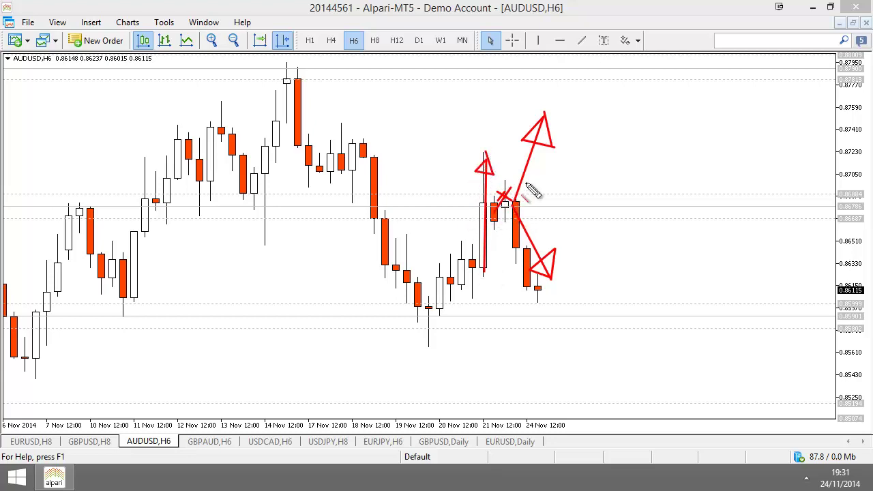
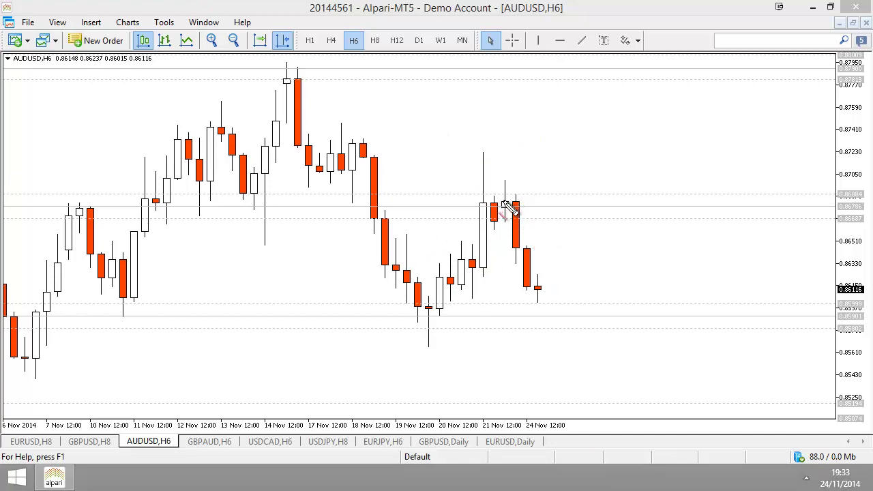
Draw a red up arrow from the small white 24 Nov candle, an arrow pointing down toward its level, and a V-shaped mark on the 20 Nov candles
mouse_move(502, 205)
left_mouse_down()
mouse_move(509, 159)
mouse_move(505, 166)
mouse_move(524, 174)
mouse_move(509, 155)
left_mouse_up()
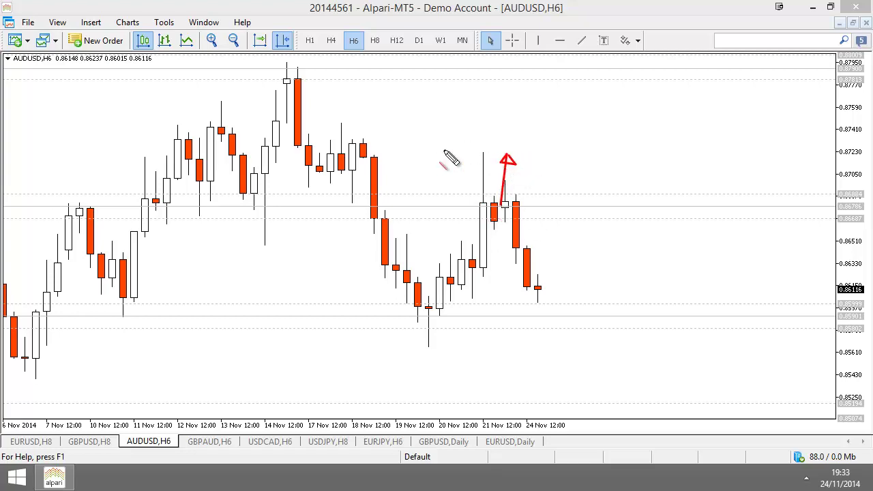
mouse_move(611, 157)
left_mouse_down()
mouse_move(527, 200)
mouse_move(544, 191)
mouse_move(540, 198)
mouse_move(539, 183)
left_mouse_up()
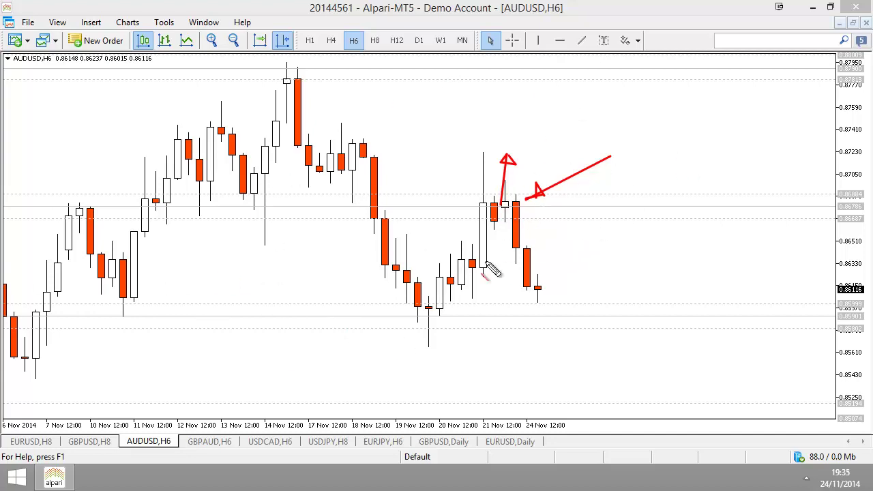
mouse_move(448, 269)
left_mouse_down()
mouse_move(453, 287)
mouse_move(458, 269)
left_mouse_up()
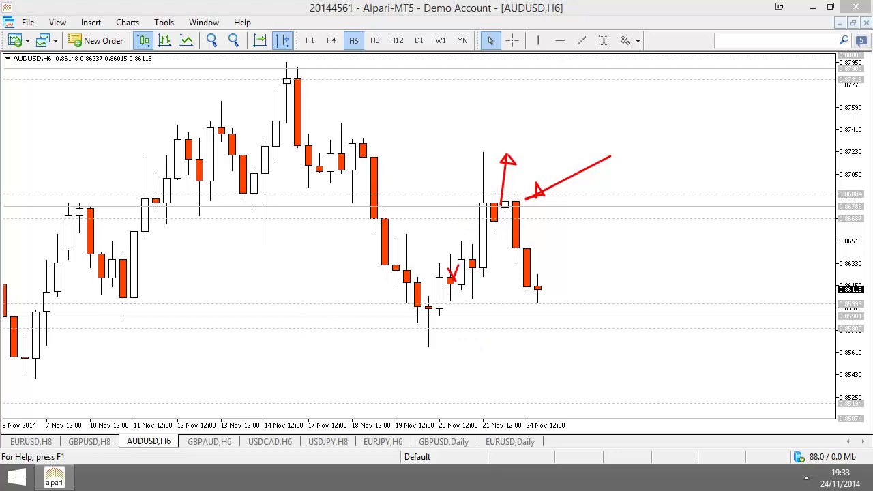
Open the GBPAUD six-hour chart at its latest candles, zoom in, and examine the 24 Nov rally
left_click(221, 444)
key("End")
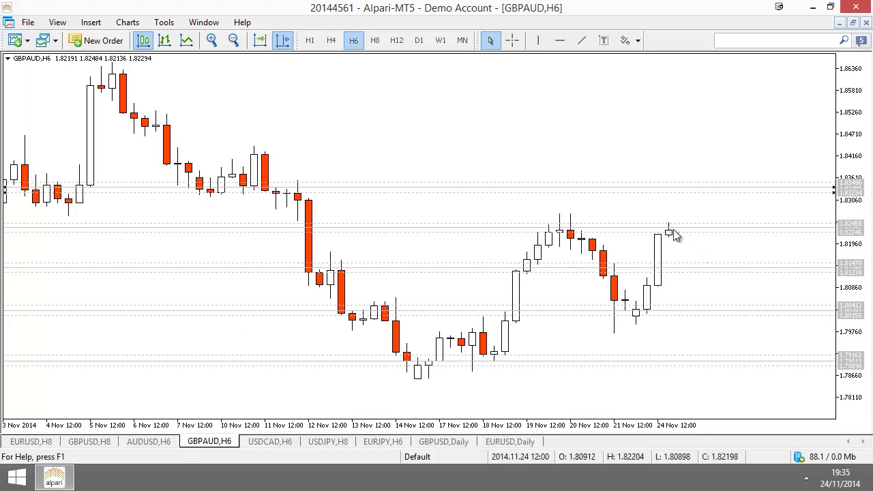
left_click(212, 44)
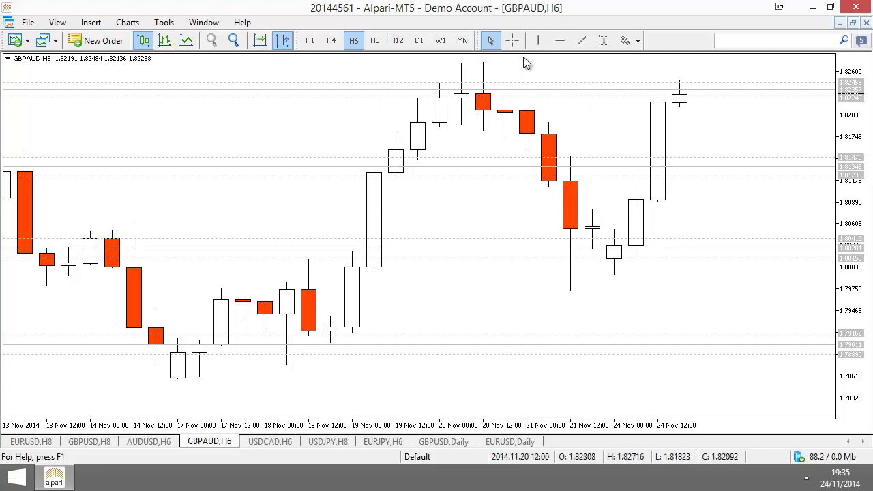
left_click(512, 40)
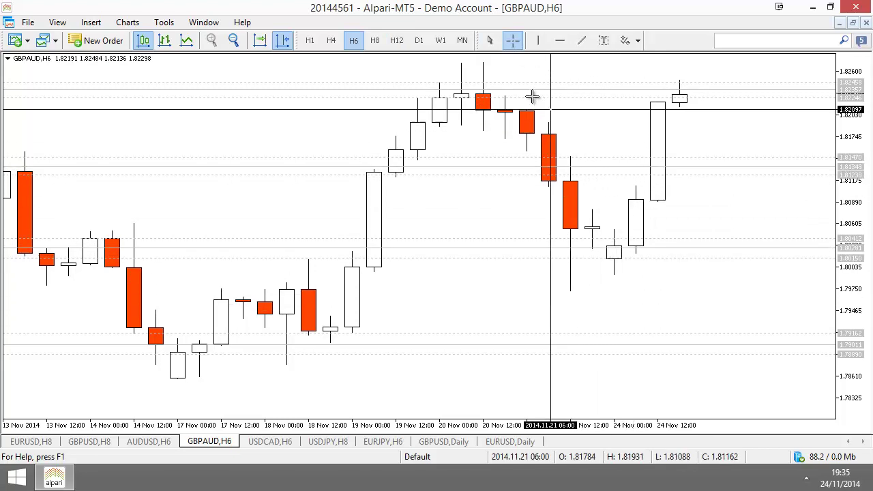
left_click_drag(634, 231, 659, 177)
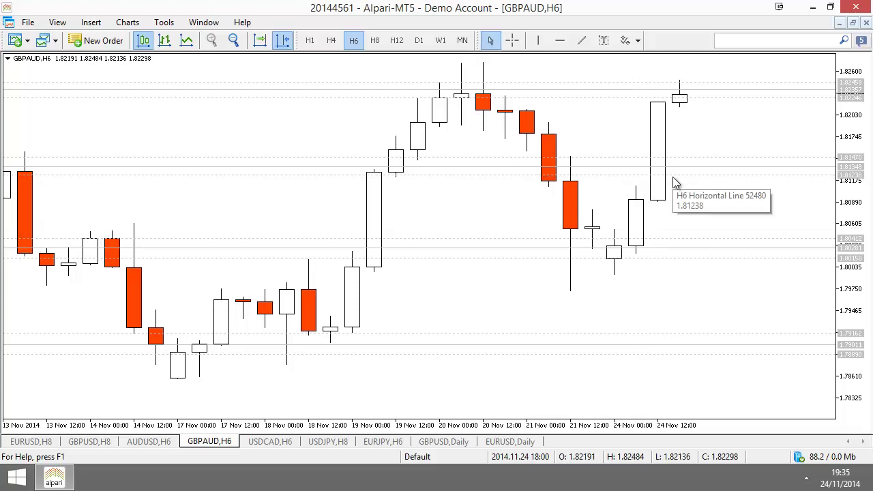
Compare GBPAUD on the H4, H6 and H8 timeframes, glance at USDCAD, and return to GBPAUD on H8
left_click(331, 40)
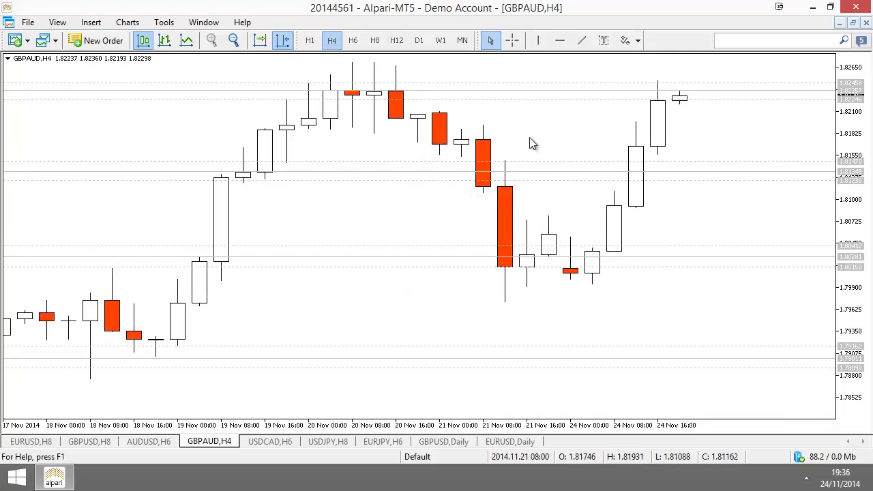
left_click(375, 41)
left_click_drag(359, 171, 552, 248)
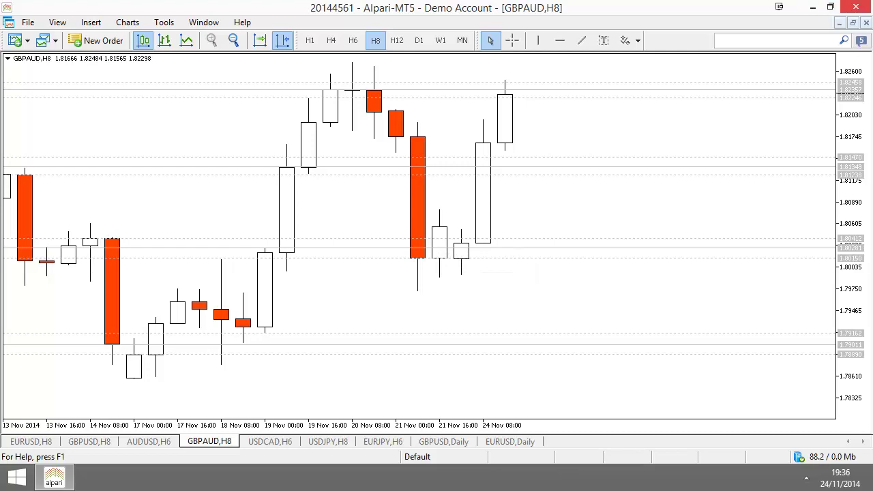
left_click(353, 41)
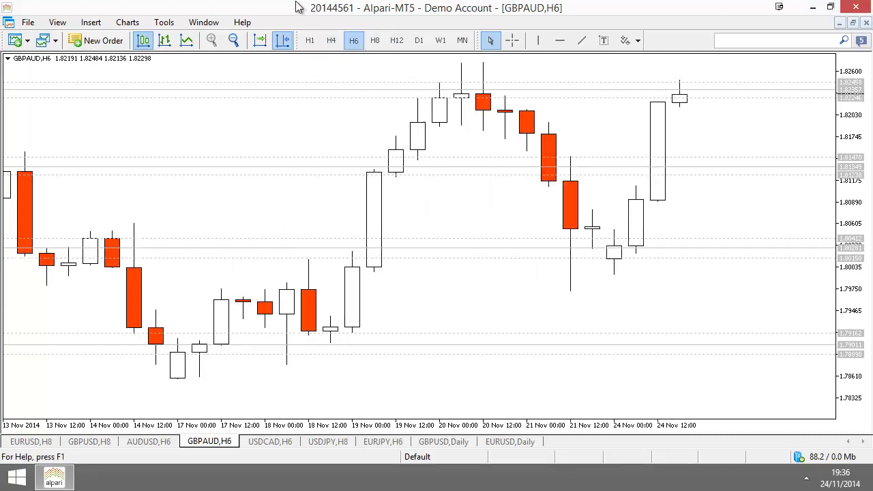
left_click(376, 40)
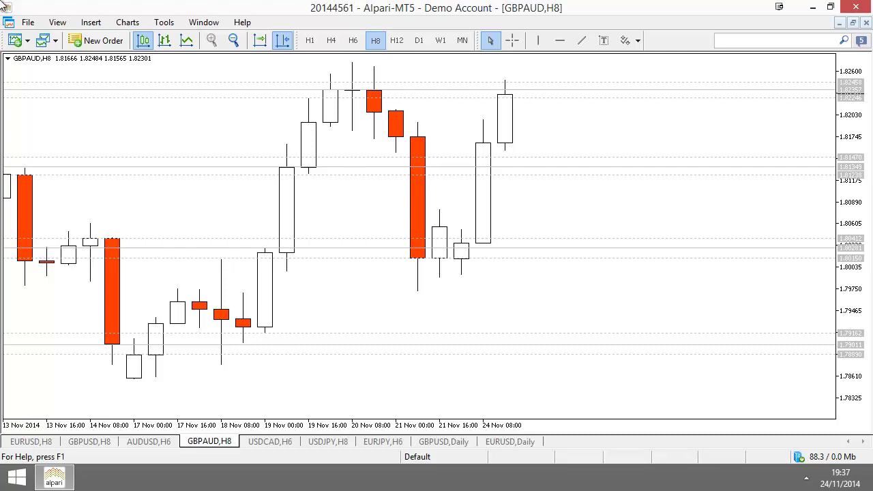
left_click(284, 442)
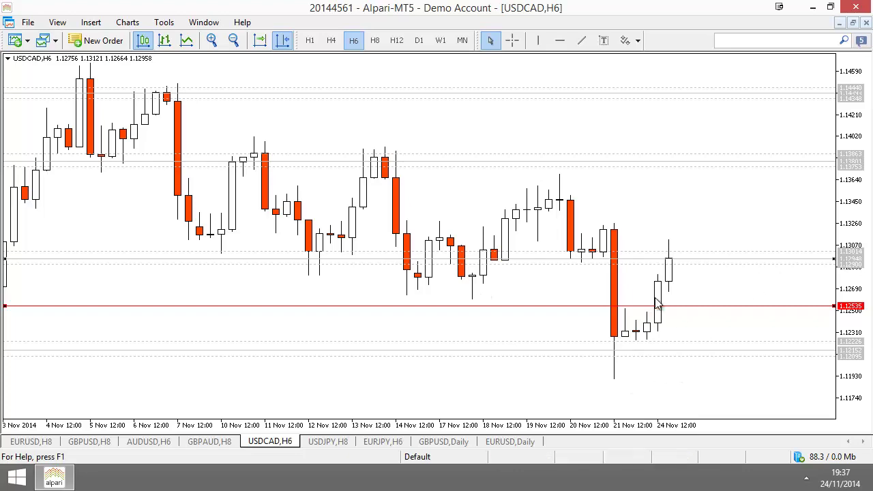
left_click(208, 442)
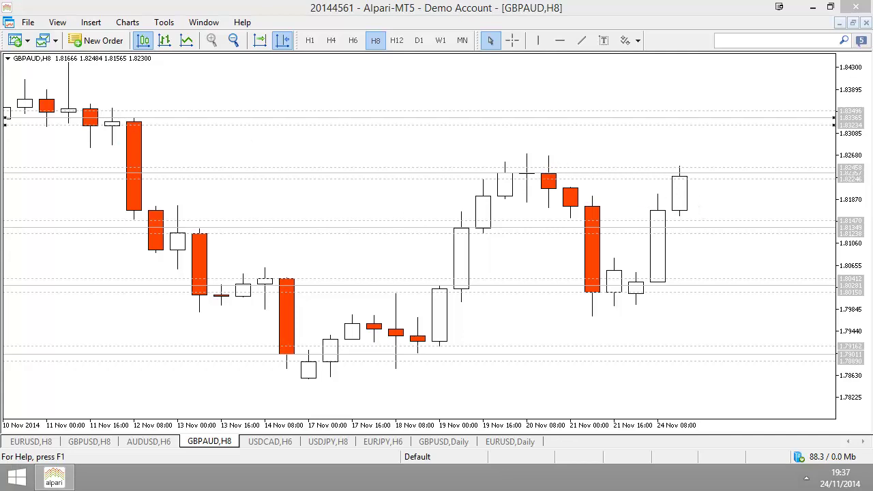
Highlight the 20–24 Nov GBPAUD candles in yellow, with a black arrow and a red vertical line at the long bearish 21 Nov candle
mouse_move(719, 149)
left_mouse_down()
mouse_move(569, 303)
mouse_move(569, 326)
left_mouse_up()
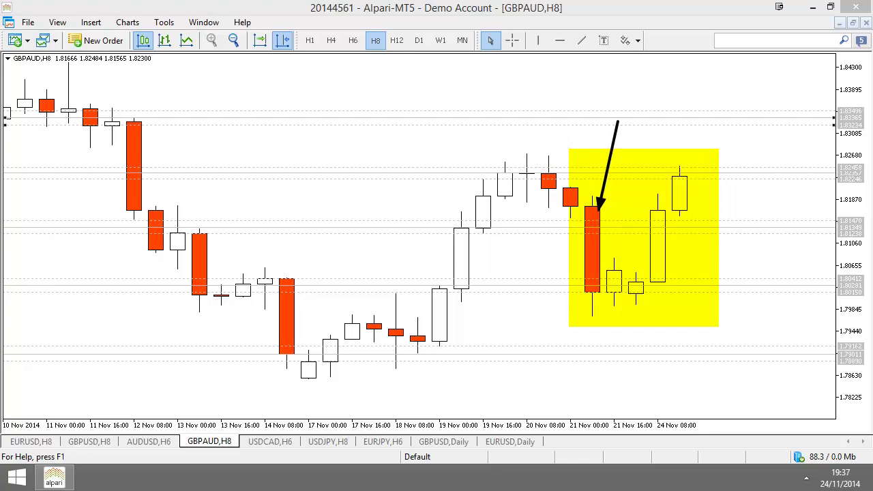
left_click_drag(543, 173, 586, 225)
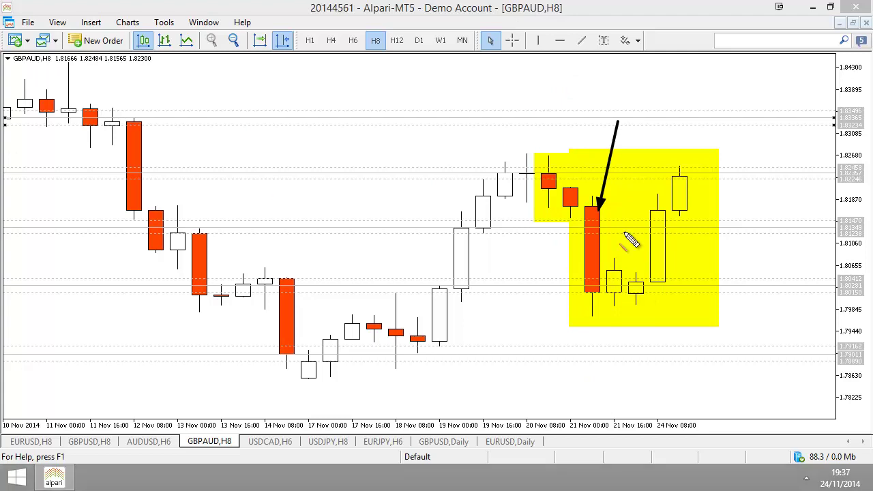
mouse_move(580, 152)
left_mouse_down()
mouse_move(580, 312)
mouse_move(578, 297)
left_mouse_up()
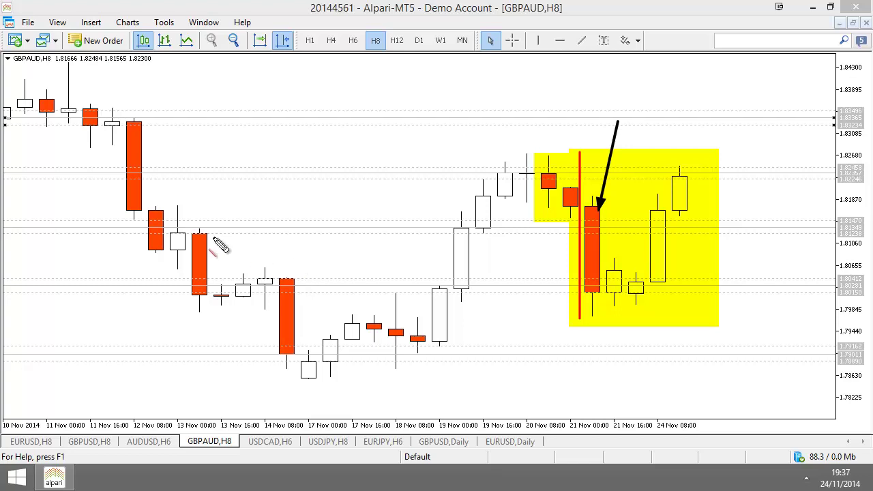
Draw red horizontal lines along 1.80150 and 1.80412, mark the low of the bearish 21 Nov candle, and erase everything
left_click_drag(800, 292, 512, 292)
mouse_move(785, 276)
left_mouse_down()
mouse_move(580, 294)
mouse_move(492, 282)
left_mouse_up()
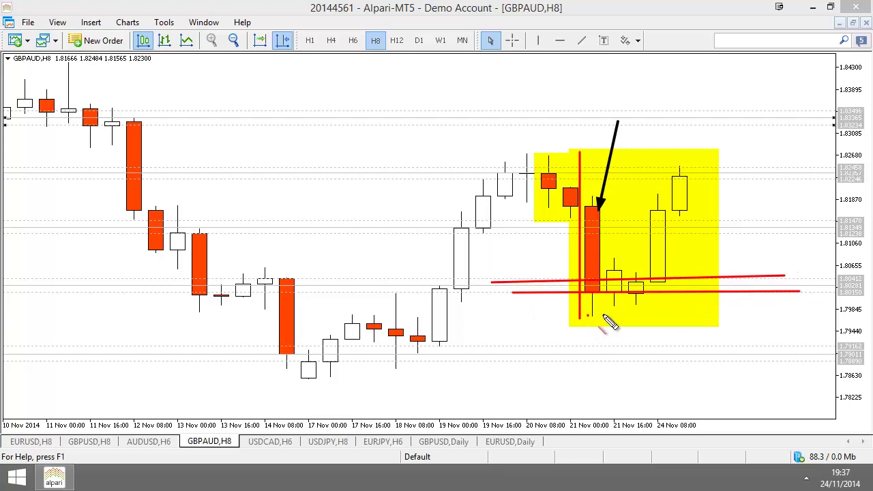
mouse_move(606, 313)
left_mouse_down()
mouse_move(581, 315)
mouse_move(599, 299)
left_mouse_up()
key("Escape")
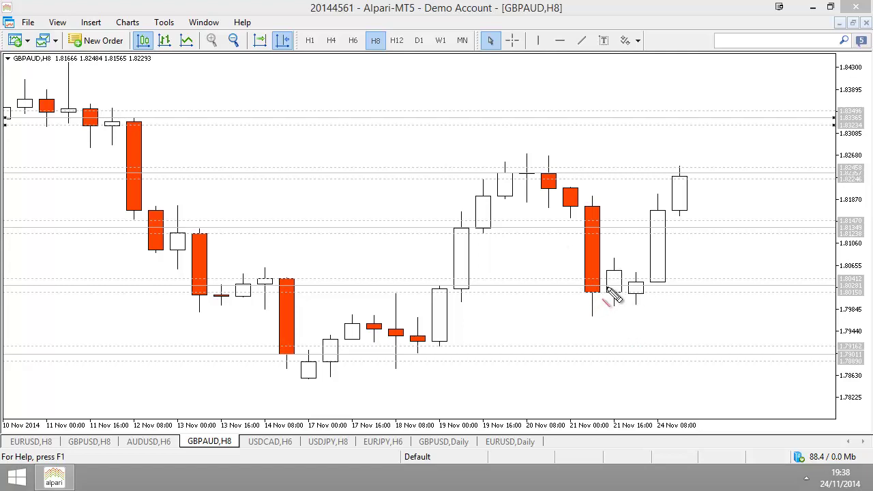
Mark the white 21 Nov candle's body with red lines, cross the 14 Nov resistance area and the first 24 Nov candle, and erase everything
mouse_move(610, 300)
left_mouse_down()
mouse_move(627, 275)
mouse_move(655, 277)
left_mouse_up()
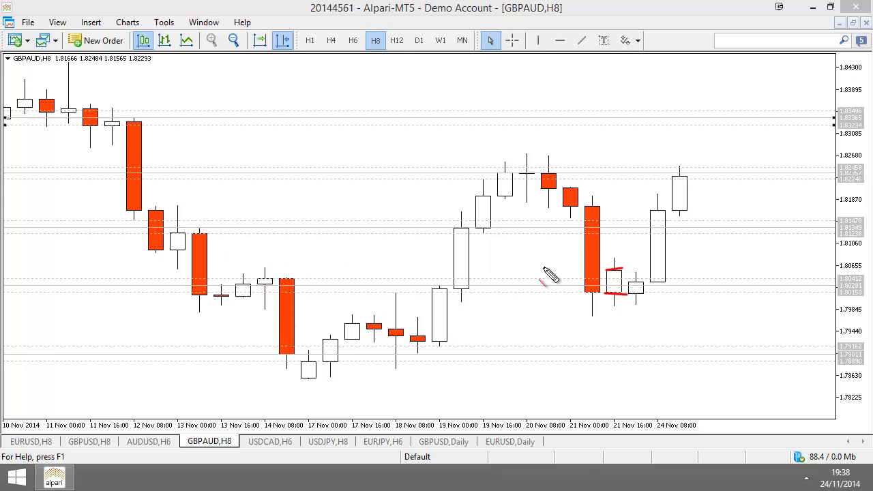
mouse_move(285, 283)
left_mouse_down()
mouse_move(303, 293)
mouse_move(286, 288)
mouse_move(327, 286)
mouse_move(335, 298)
mouse_move(312, 296)
left_mouse_up()
left_click_drag(581, 295, 627, 294)
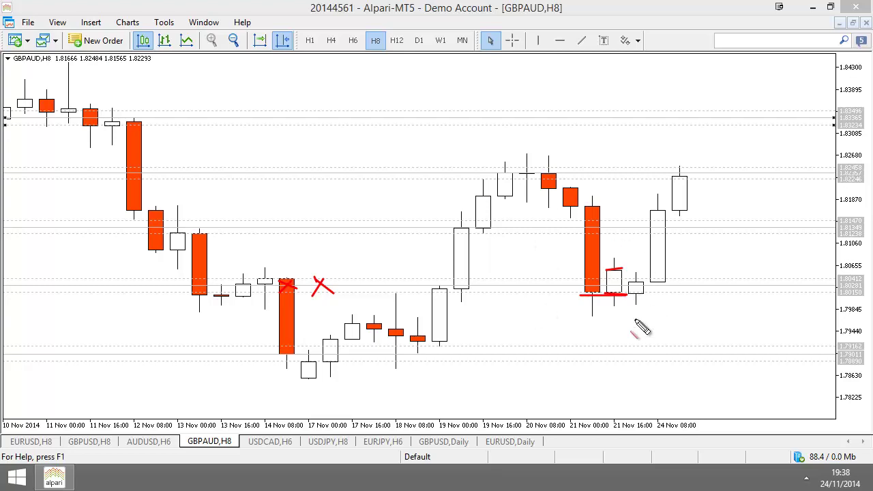
mouse_move(635, 285)
left_mouse_down()
mouse_move(644, 300)
mouse_move(635, 300)
left_mouse_up()
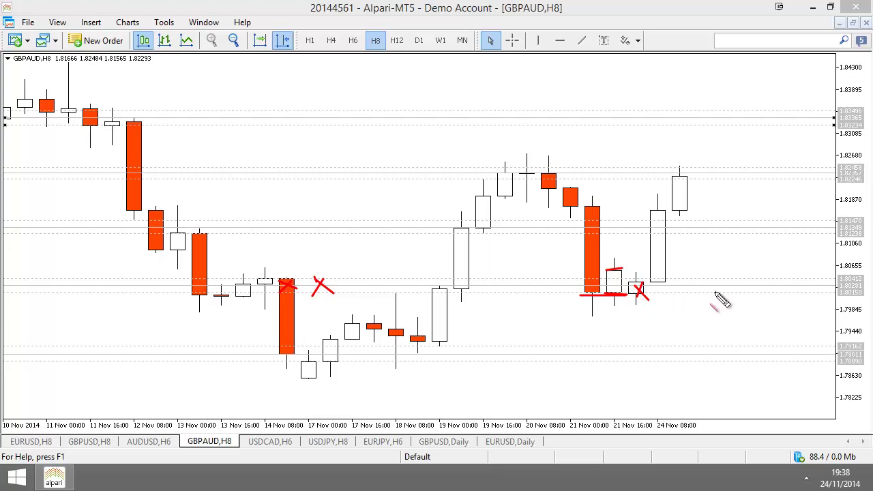
key("Escape")
Switch GBPAUD to H6, draw red lines at 1.80412 and 1.80150, and mark the first 24 Nov candle's lower wick and body bottom
left_click(354, 40)
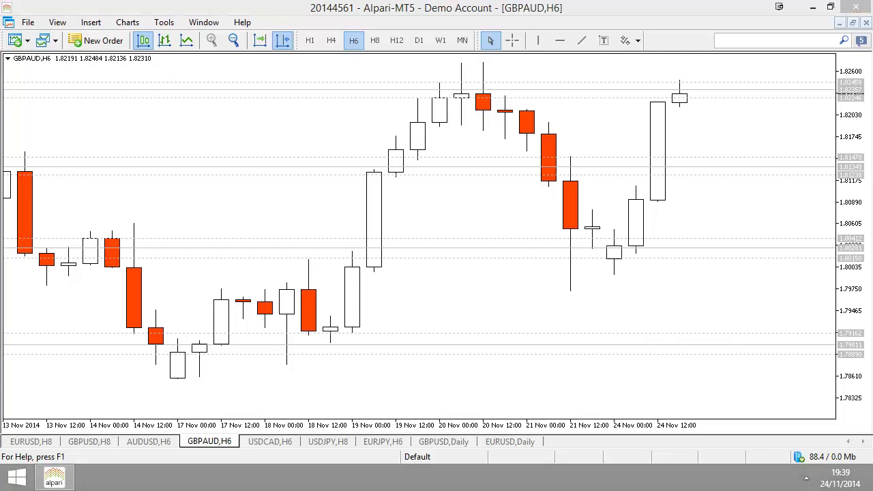
mouse_move(572, 260)
left_mouse_down()
mouse_move(755, 259)
mouse_move(667, 242)
mouse_move(530, 238)
left_mouse_up()
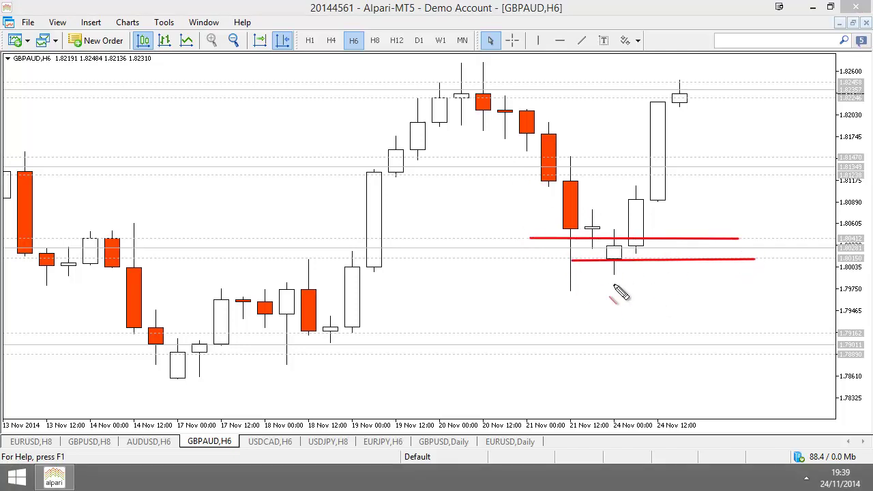
mouse_move(610, 267)
left_mouse_down()
mouse_move(626, 281)
mouse_move(613, 280)
left_mouse_up()
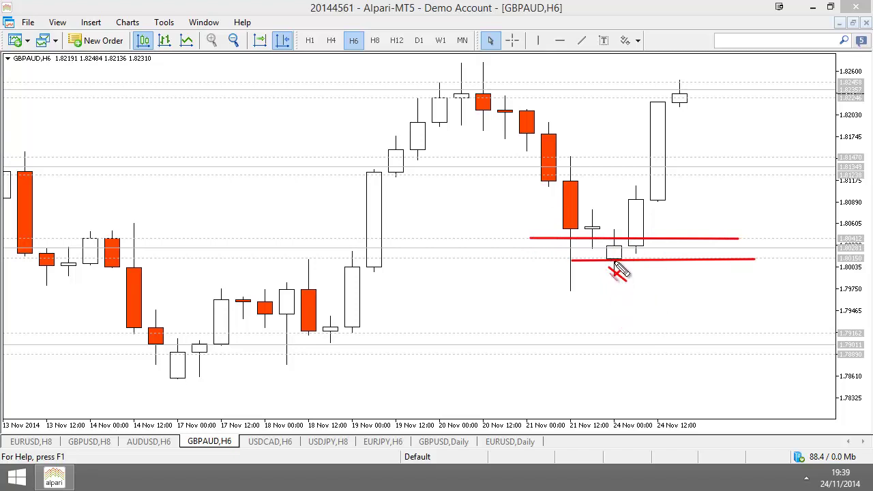
left_click_drag(605, 258, 628, 260)
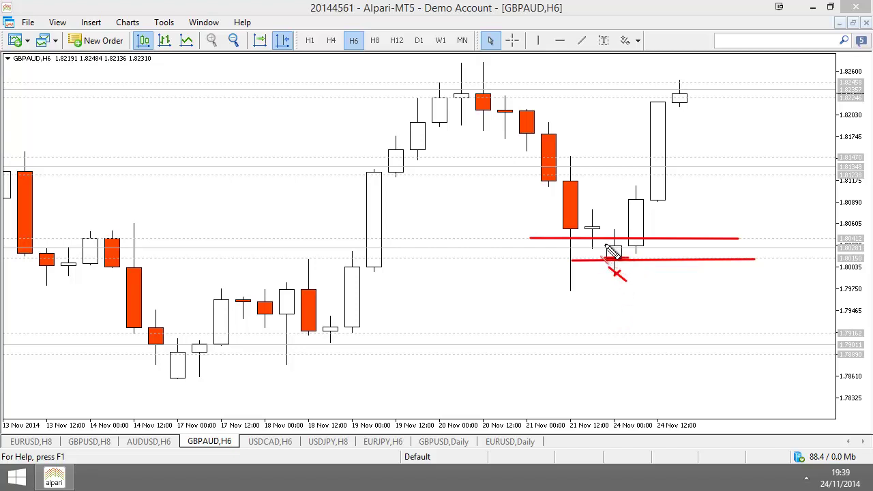
Mark the first 24 Nov candle's body top and lower wick in red, and erase all the drawings
left_click_drag(606, 245, 624, 244)
left_click_drag(618, 274, 586, 277)
key("Escape")
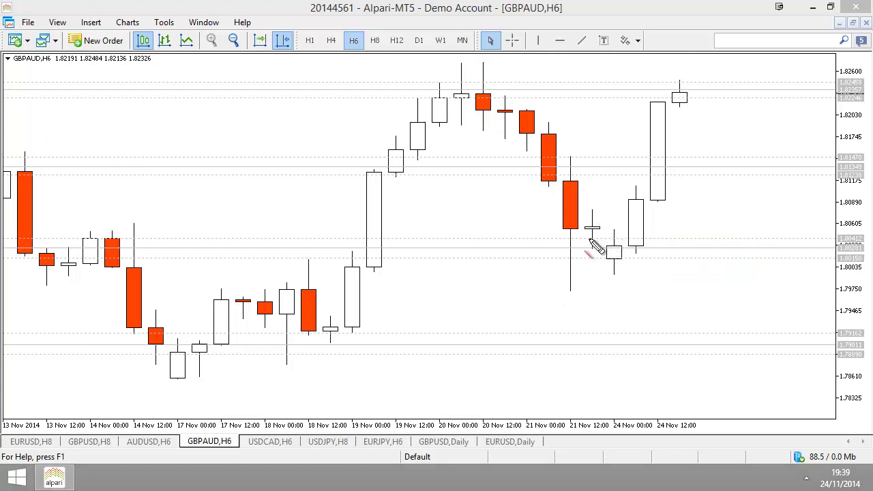
Draw a red horizontal line along 1.80412 with several red strokes just above it beside the 21 Nov 18:00 candle, and erase them
left_click_drag(584, 238, 703, 239)
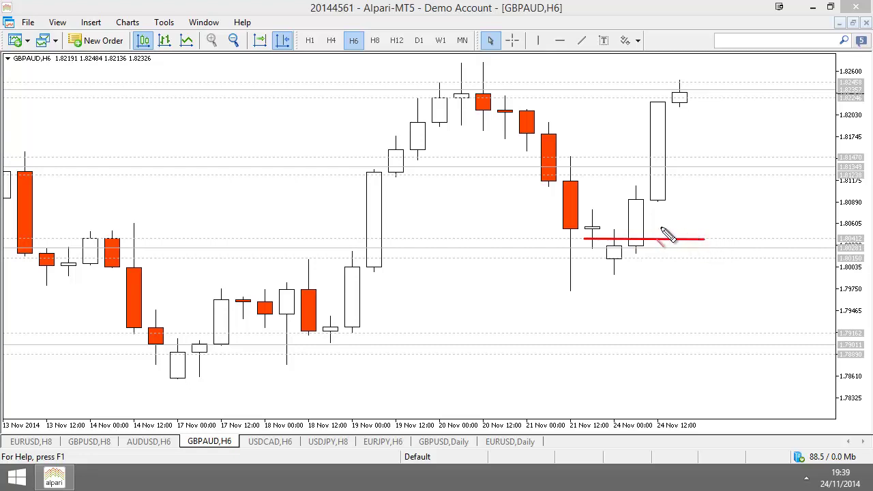
left_click_drag(605, 227, 676, 228)
left_click_drag(605, 227, 661, 234)
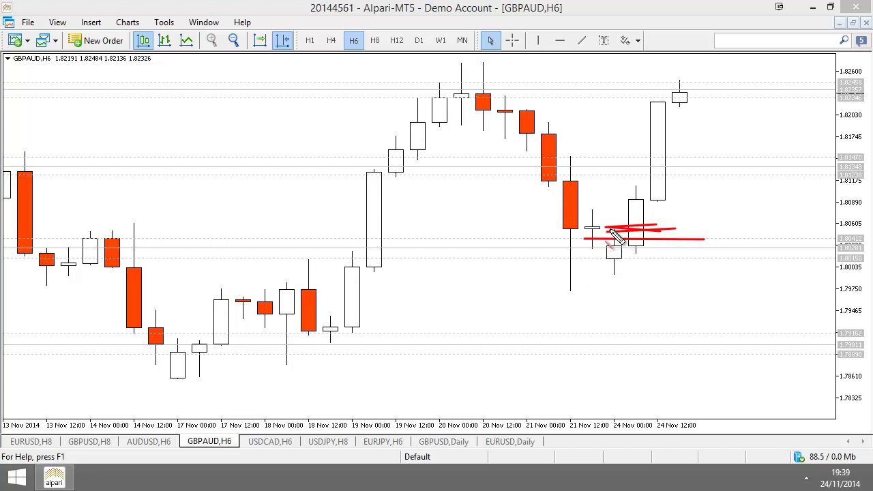
left_click_drag(605, 233, 662, 236)
key("Escape")
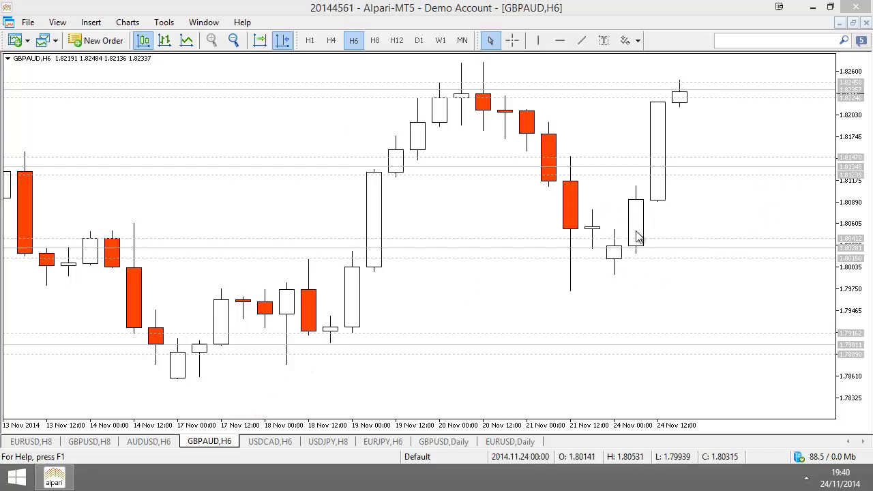
Inspect the long bullish 24 Nov candle with the crosshair, mark the 20–21 Nov decline, and erase the marking
left_click(512, 40)
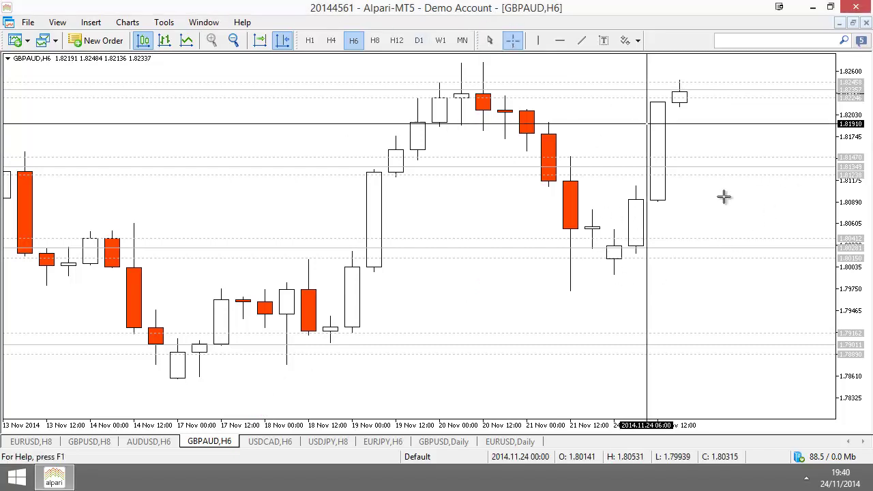
left_click_drag(646, 229, 671, 173)
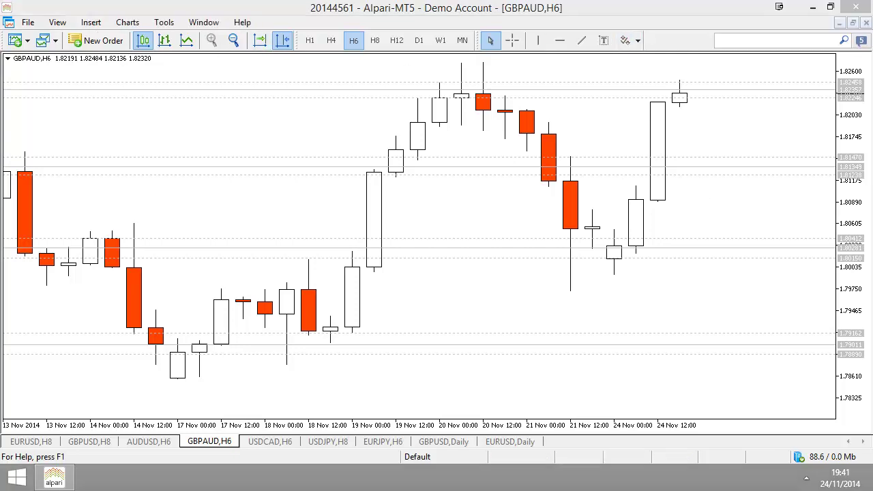
mouse_move(489, 116)
left_mouse_down()
mouse_move(574, 258)
mouse_move(586, 261)
mouse_move(579, 237)
mouse_move(558, 247)
mouse_move(576, 259)
left_mouse_up()
key("Escape")
Switch GBPAUD to H8 and draw black arrows along the 20–21 Nov decline and at its first two bearish candles
left_click(374, 44)
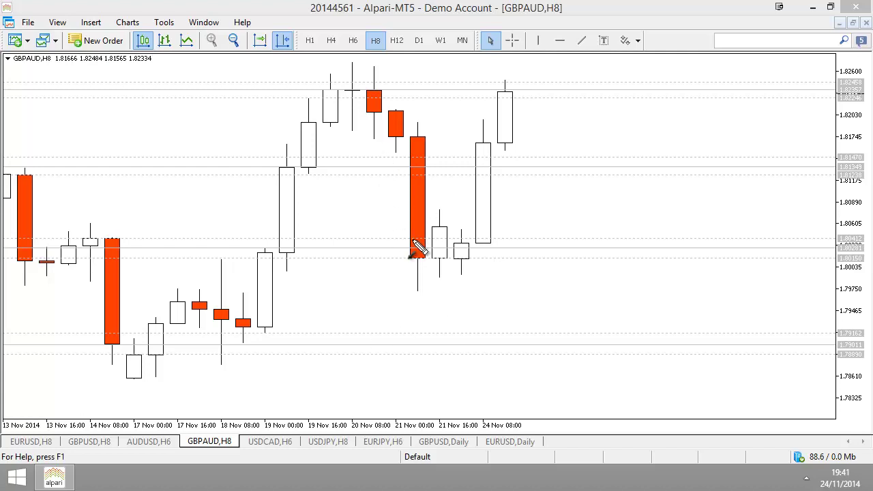
left_click_drag(349, 97, 400, 261)
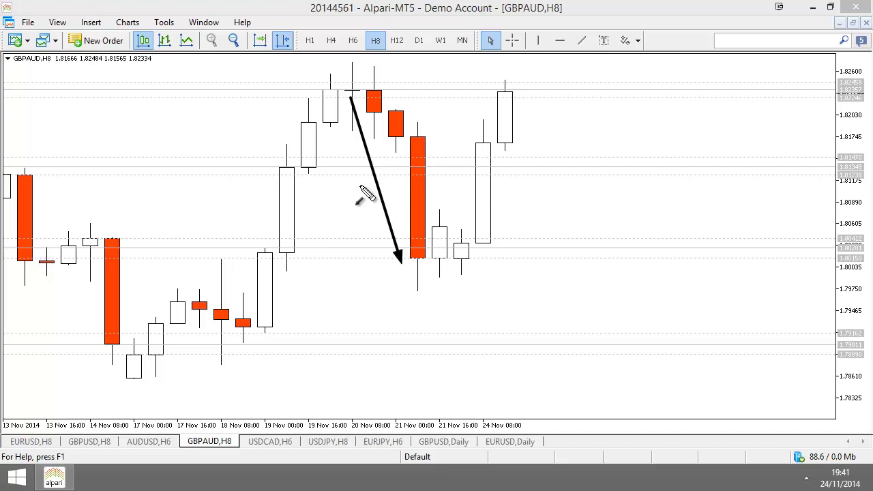
mouse_move(401, 69)
left_mouse_down()
mouse_move(374, 84)
mouse_move(385, 89)
left_mouse_up()
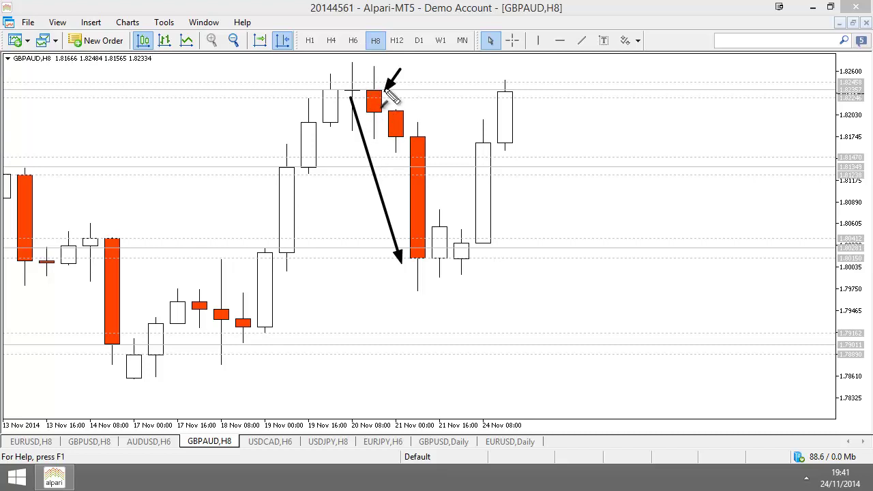
left_click_drag(453, 91, 404, 117)
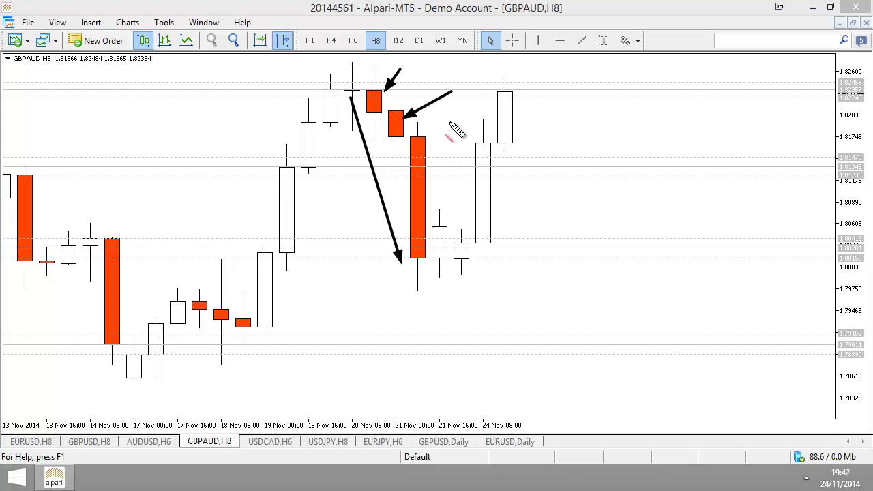
Draw red lines at the 20 Nov 16:00 candle's low and body bottom, and cross the long bearish 21 Nov candle's body and lower wick
left_click_drag(373, 138, 435, 139)
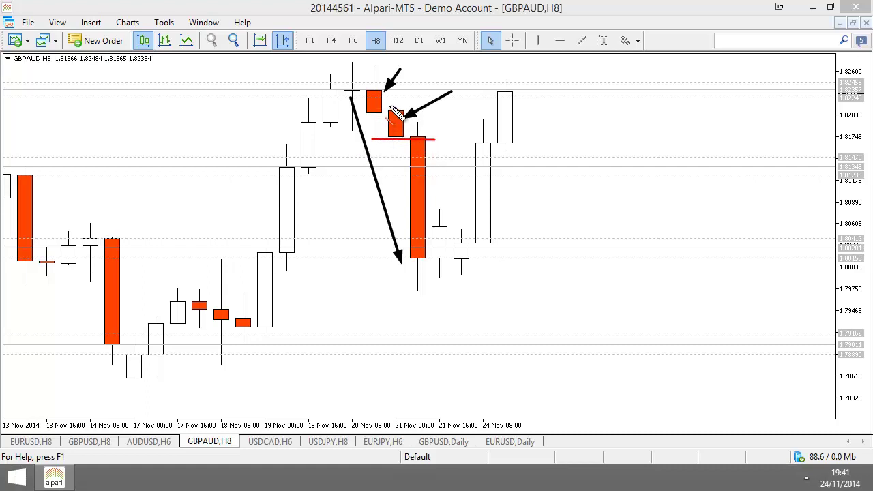
left_click_drag(372, 108, 437, 109)
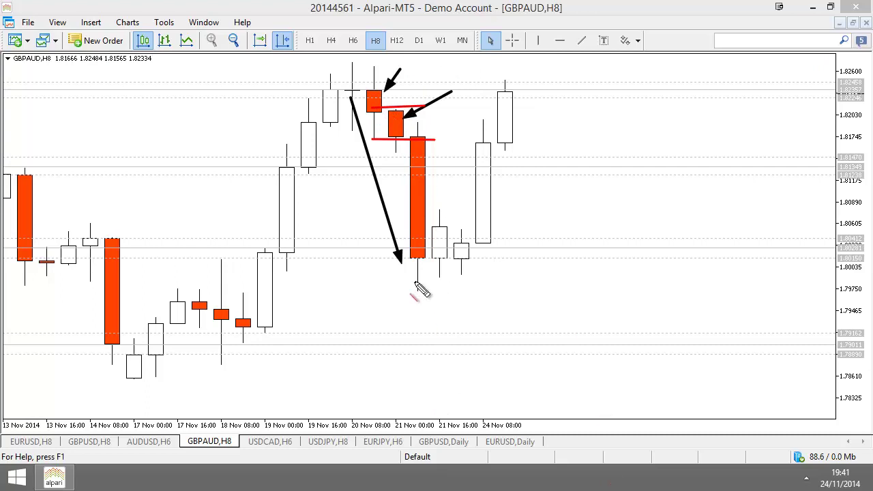
mouse_move(409, 164)
left_mouse_down()
mouse_move(437, 185)
mouse_move(402, 192)
left_mouse_up()
mouse_move(414, 302)
left_mouse_down()
mouse_move(423, 284)
mouse_move(412, 287)
left_mouse_up()
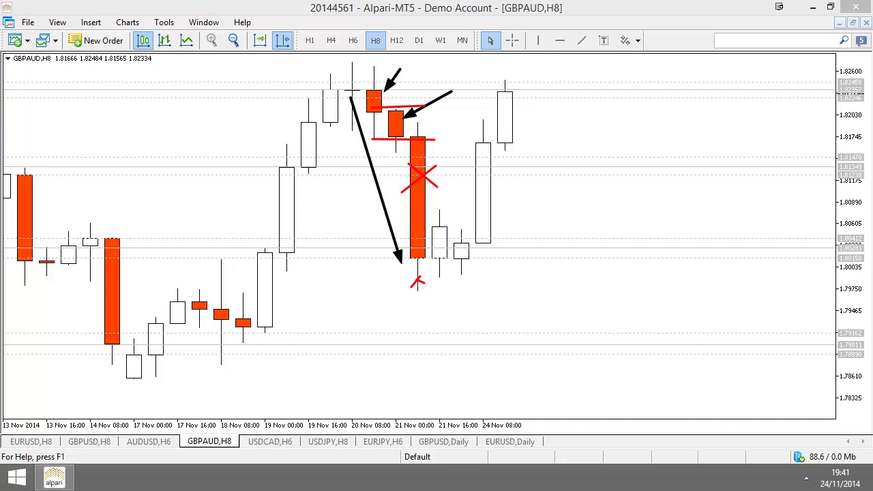
Mark the white 21 Nov 16:00 candle's body, the first 24 Nov candle's lower wick, and the bottom of the next bullish candle
mouse_move(432, 233)
left_mouse_down()
mouse_move(445, 245)
mouse_move(437, 247)
left_mouse_up()
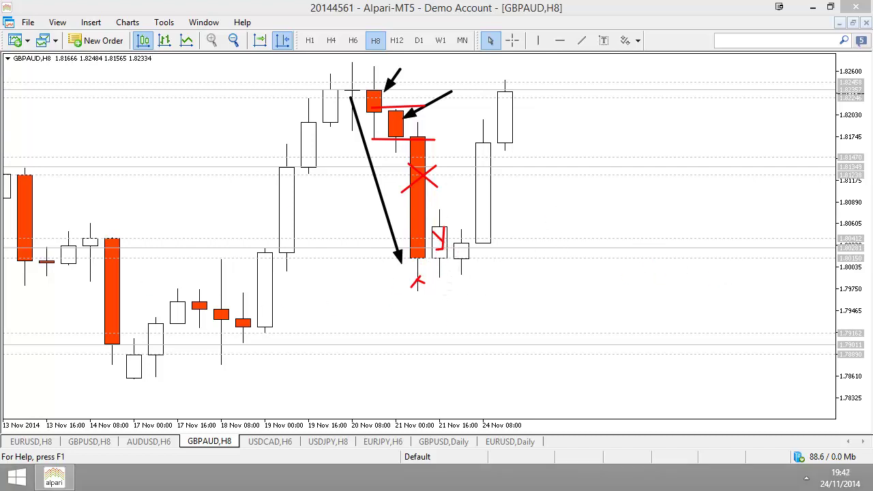
left_click_drag(458, 266, 469, 273)
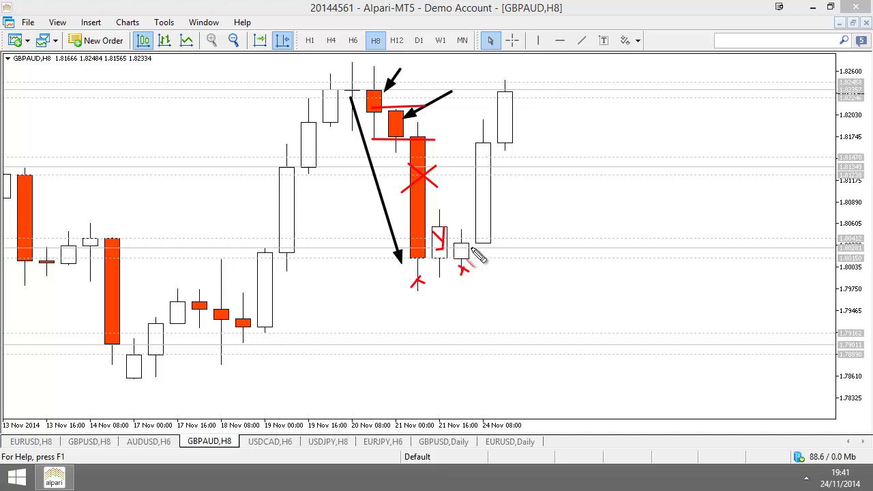
mouse_move(479, 221)
left_mouse_down()
mouse_move(497, 237)
mouse_move(480, 242)
left_mouse_up()
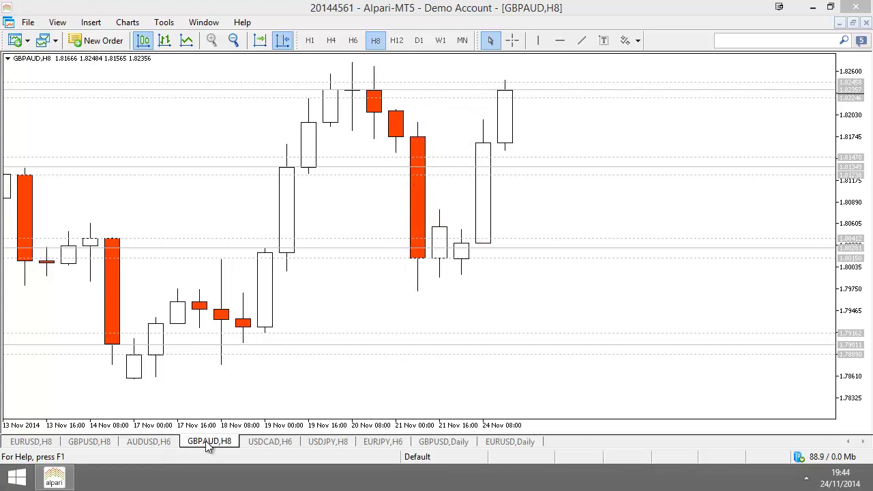
Open the AUDUSD H6 chart, mark the 20–21 Nov candles with short red horizontal lines, and erase them
left_click(170, 442)
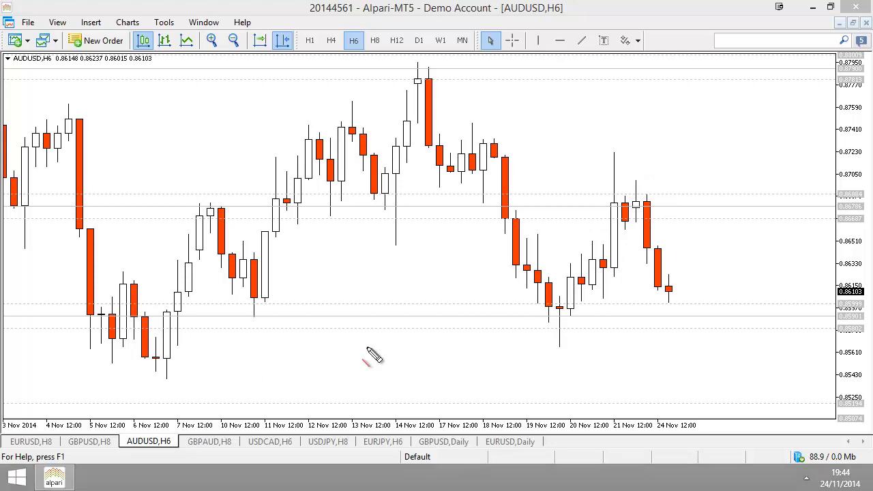
left_click(571, 305)
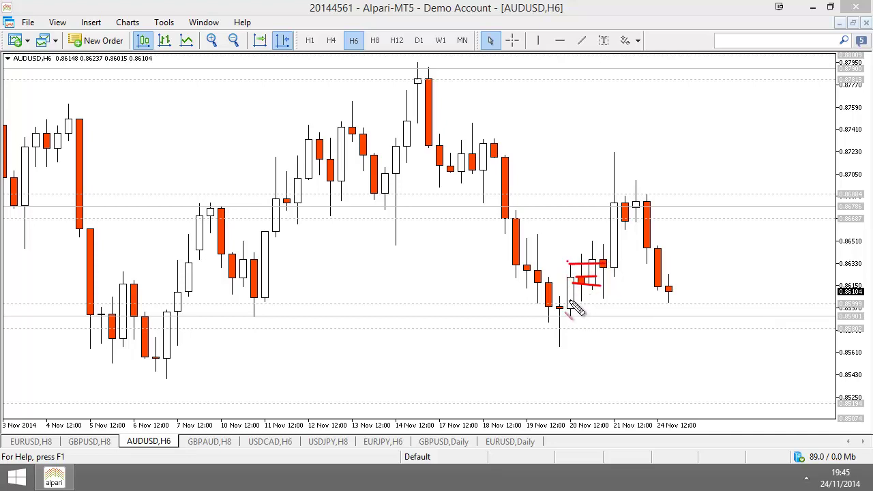
left_click_drag(569, 299, 597, 299)
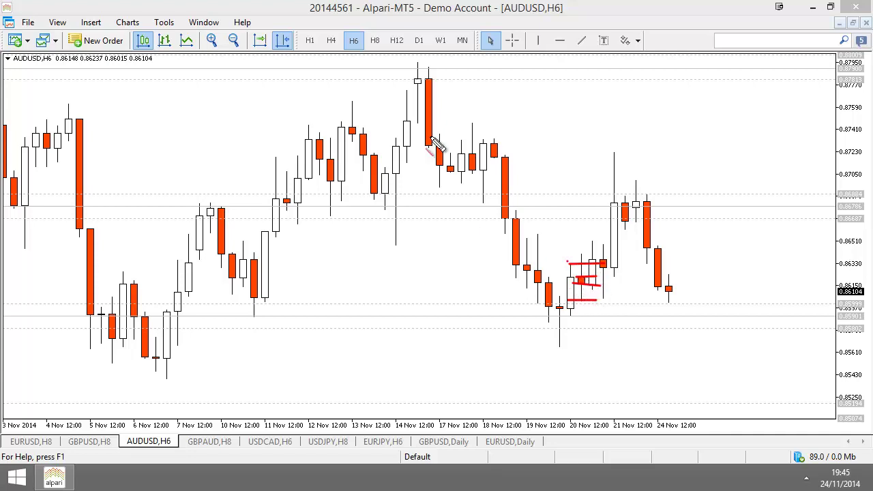
key("Escape")
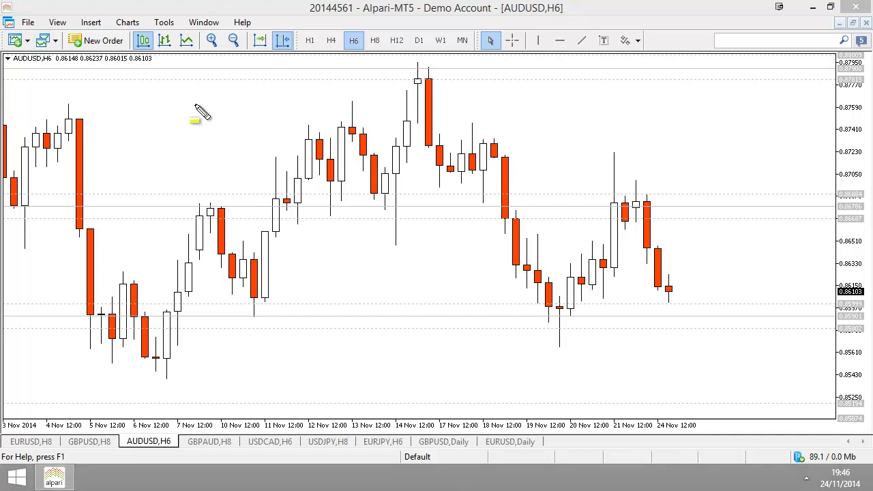
Highlight AUDUSD's 18–21 Nov candles in yellow, draw black arrows at the decline, the long lower wick, the rebound and the 20 Nov bearish candle, and erase everything
left_click_drag(495, 130, 604, 348)
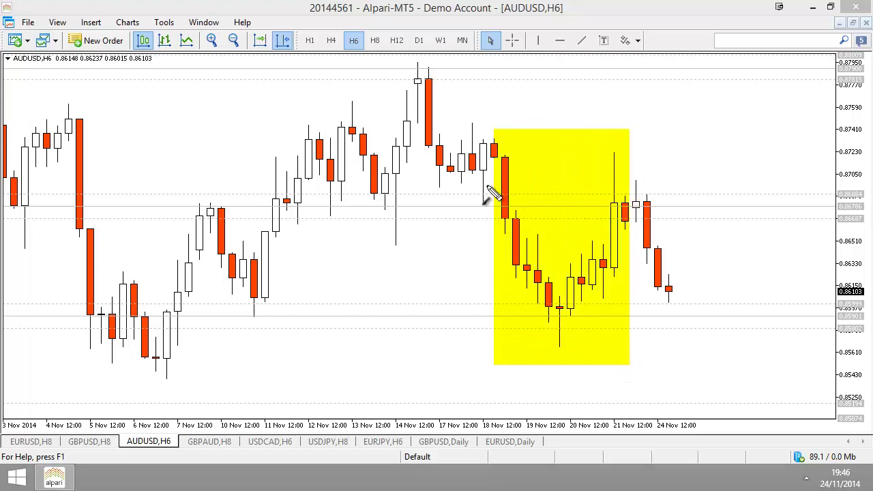
left_click_drag(485, 186, 541, 317)
mouse_move(584, 384)
left_mouse_down()
mouse_move(562, 337)
mouse_move(612, 282)
left_mouse_up()
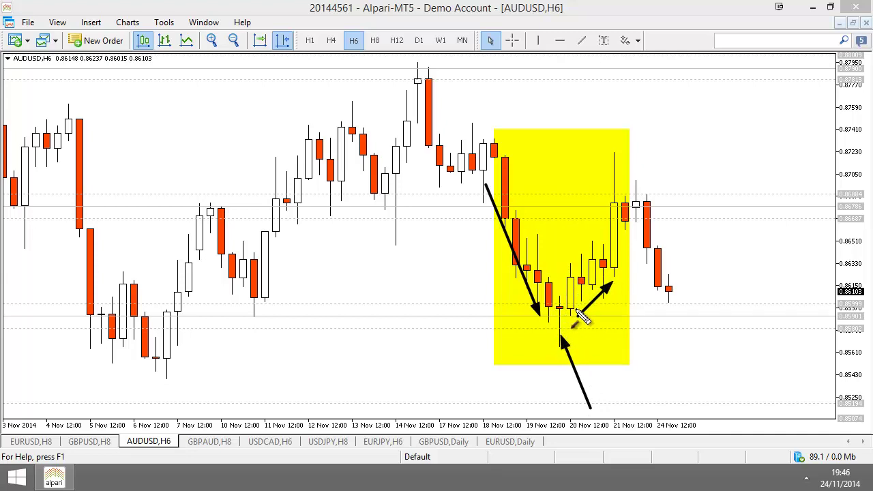
left_click_drag(584, 207, 582, 275)
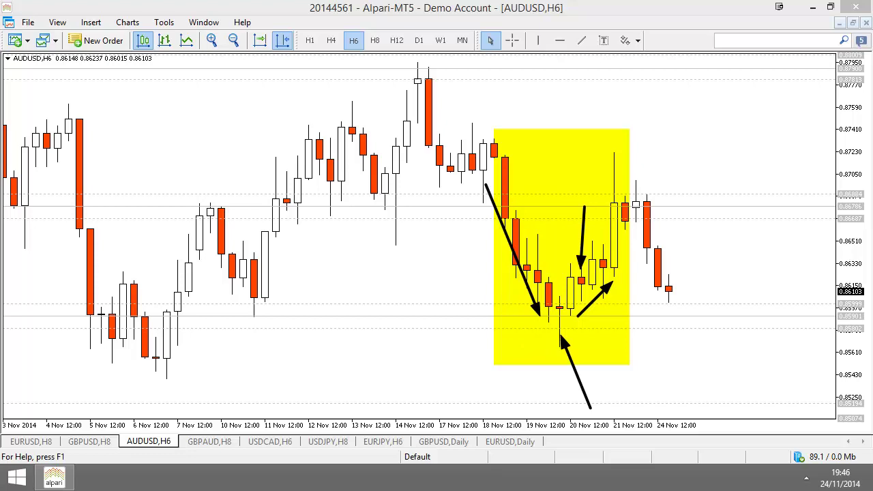
key("Escape")
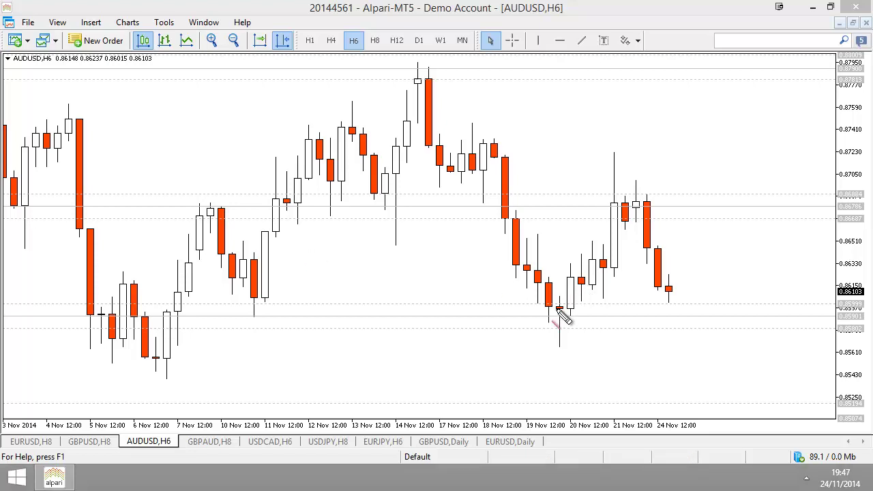
Draw a red line at the high of the long-wicked 20 Nov candle, and cross out the four small candles following it
left_click_drag(555, 296, 603, 297)
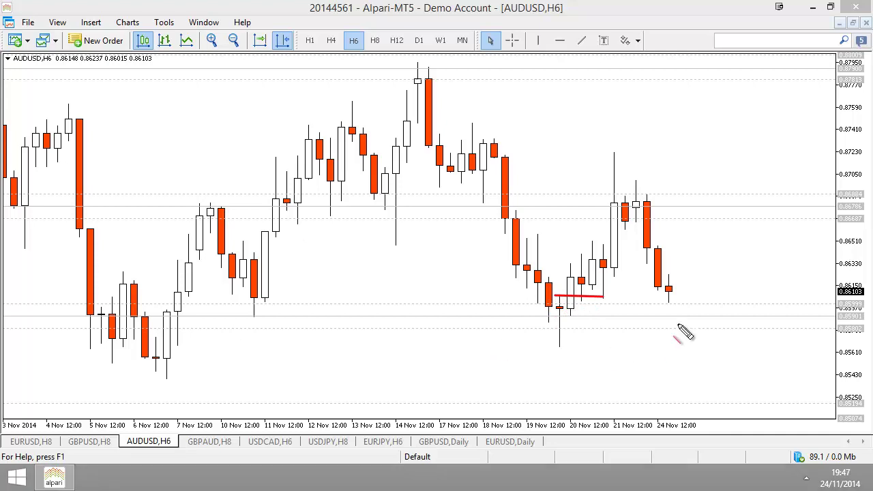
mouse_move(563, 275)
left_mouse_down()
mouse_move(581, 294)
mouse_move(577, 281)
mouse_move(561, 305)
left_mouse_up()
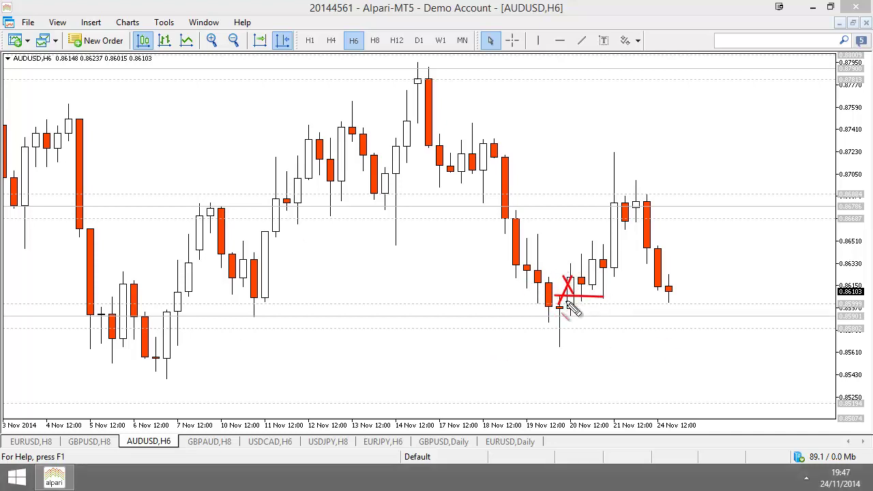
mouse_move(576, 276)
left_mouse_down()
mouse_move(585, 283)
mouse_move(572, 291)
left_mouse_up()
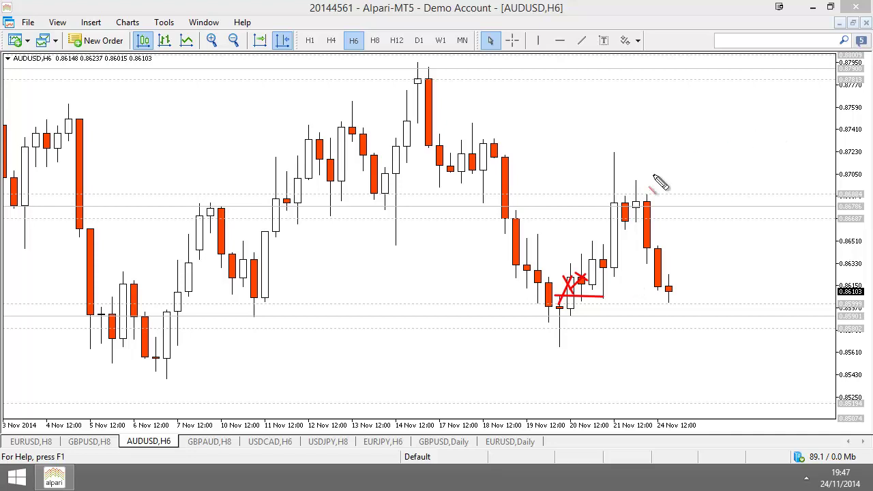
mouse_move(584, 273)
left_mouse_down()
mouse_move(607, 287)
mouse_move(591, 263)
mouse_move(600, 239)
left_mouse_up()
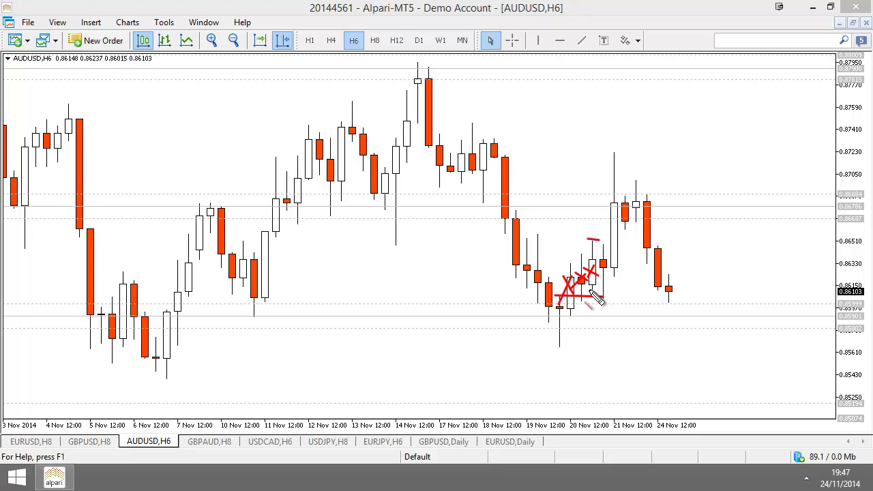
mouse_move(596, 292)
left_mouse_down()
mouse_move(588, 260)
mouse_move(593, 265)
left_mouse_up()
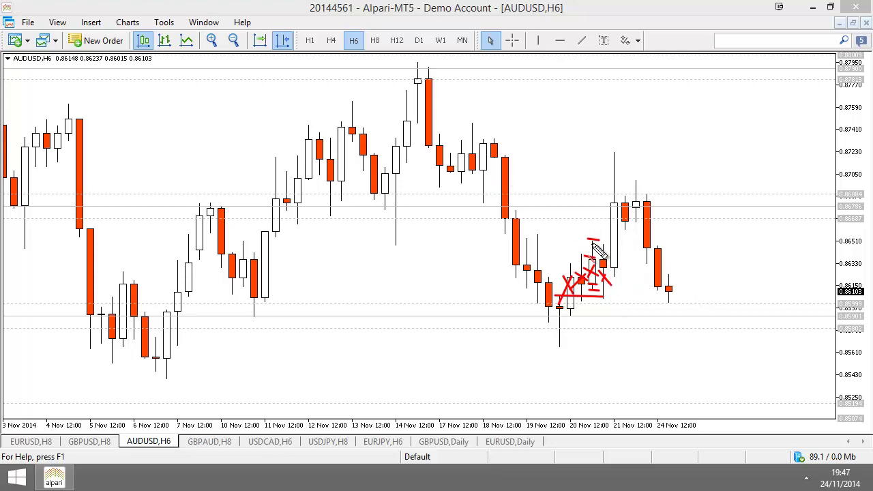
Draw red lines near the high and low of the 20–21 Nov consolidation, cross both levels, and extend the lower line to the last 24 Nov candle
left_click_drag(585, 244, 638, 243)
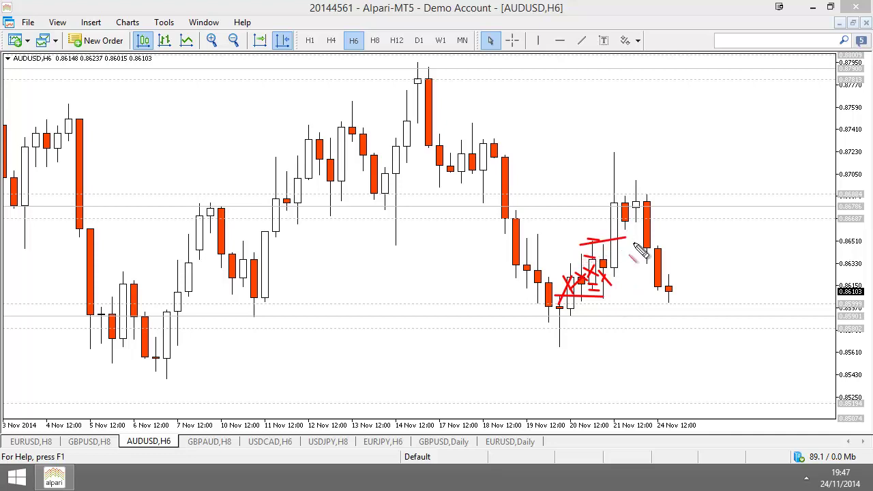
mouse_move(584, 237)
left_mouse_down()
mouse_move(603, 252)
mouse_move(584, 252)
left_mouse_up()
left_click_drag(556, 301, 618, 300)
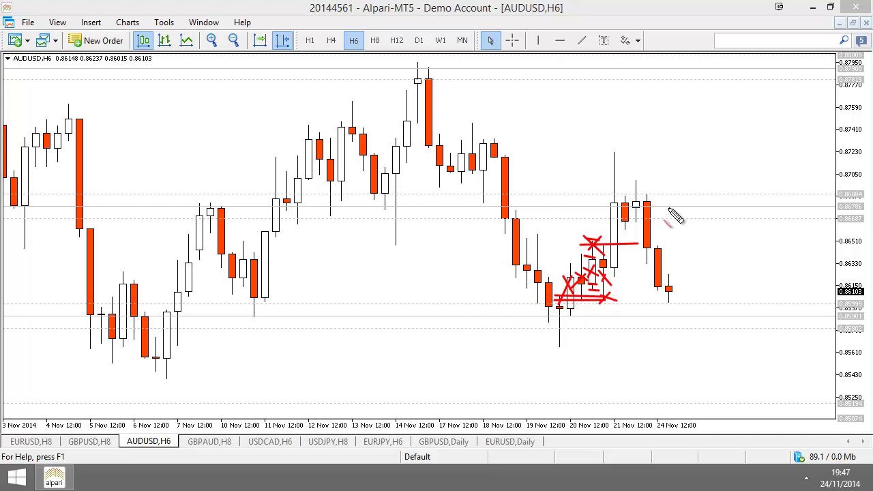
left_click_drag(602, 293, 616, 300)
left_click_drag(607, 230, 584, 247)
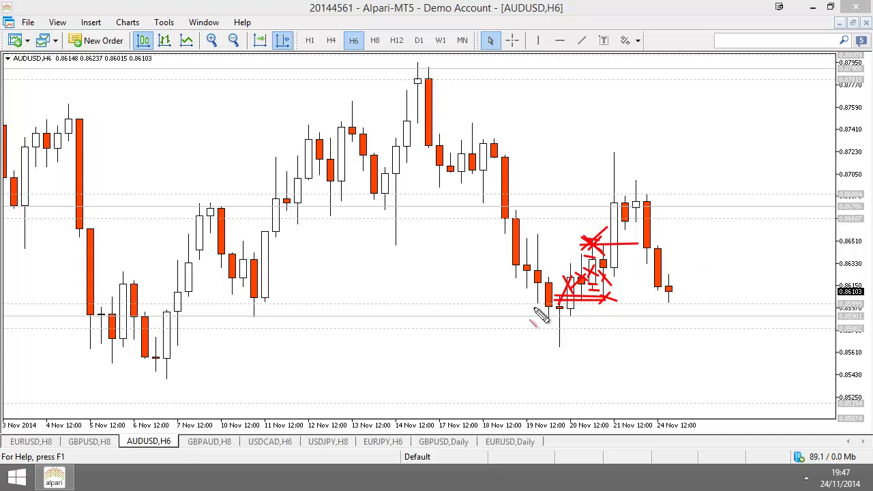
left_click_drag(558, 301, 688, 292)
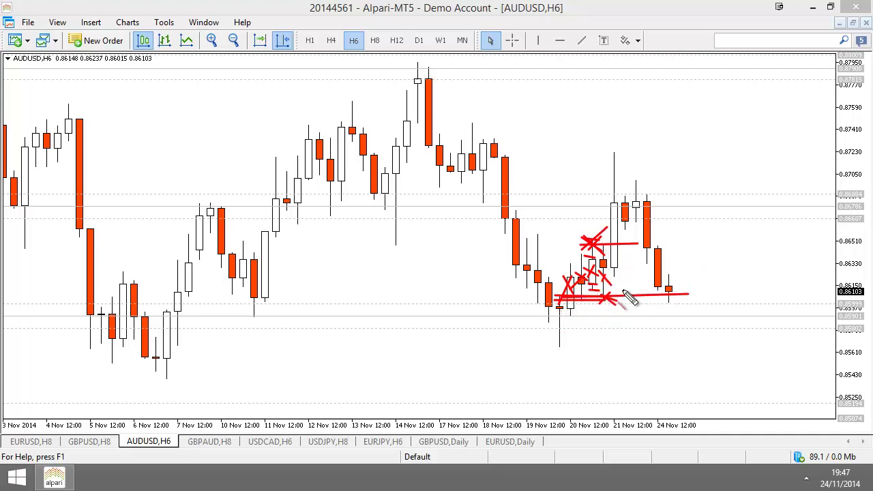
left_click_drag(576, 311, 614, 293)
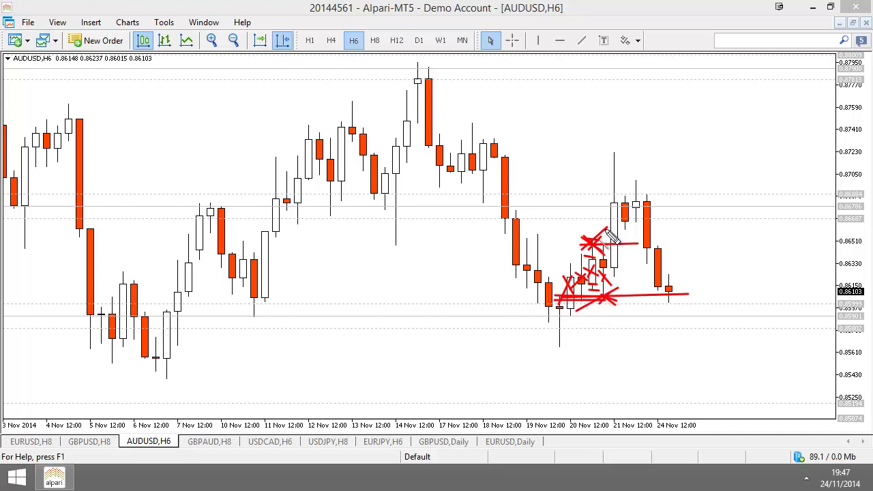
left_click_drag(504, 296, 510, 291)
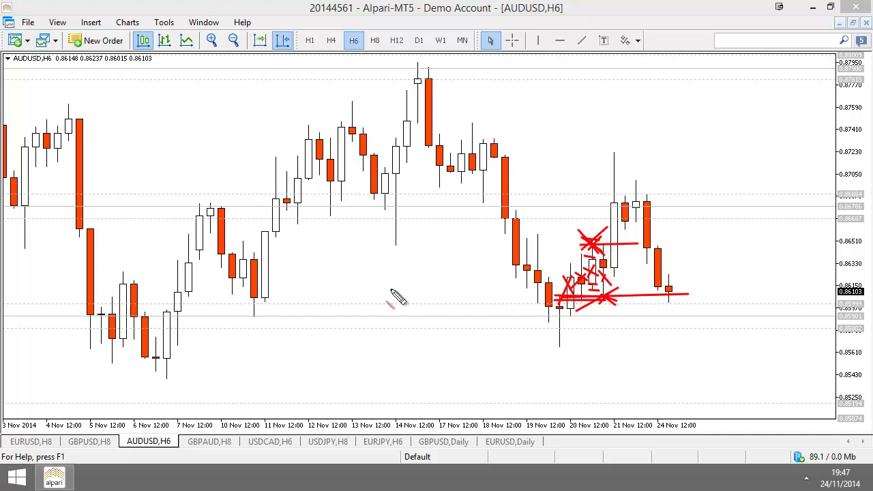
Erase the red markings and measure the height of the small 21 Nov bearish candle before the AUDUSD breakout with the crosshair
key("Escape")
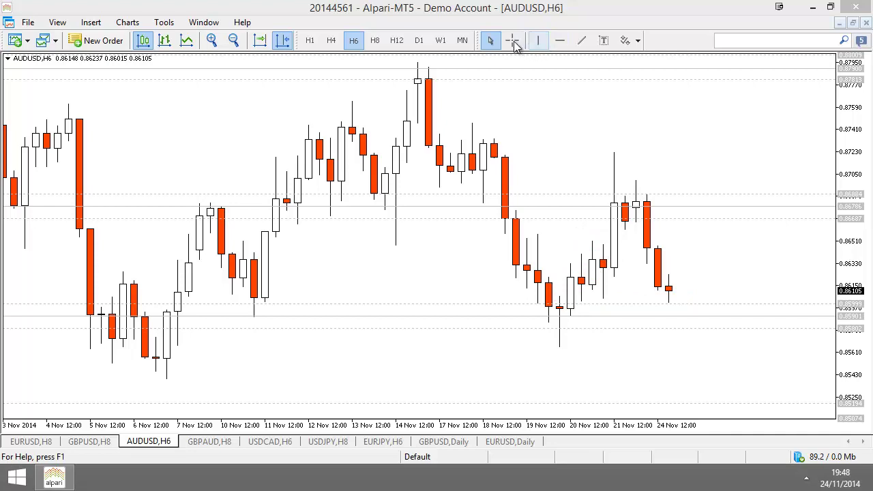
left_click(512, 40)
left_click_drag(608, 297, 608, 249)
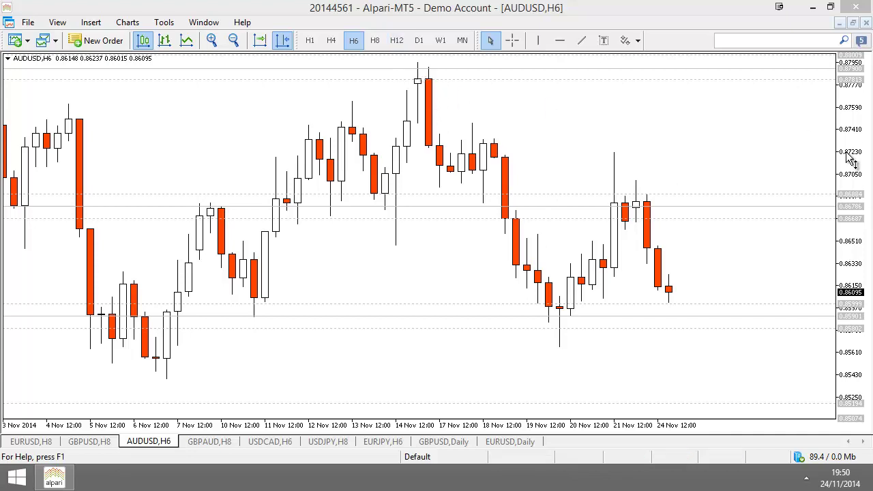
Compress AUDUSD's price scale and inspect the 17 Nov 00:00 candle at the swing high with the crosshair
left_click_drag(852, 163, 853, 171)
middle_click(418, 109)
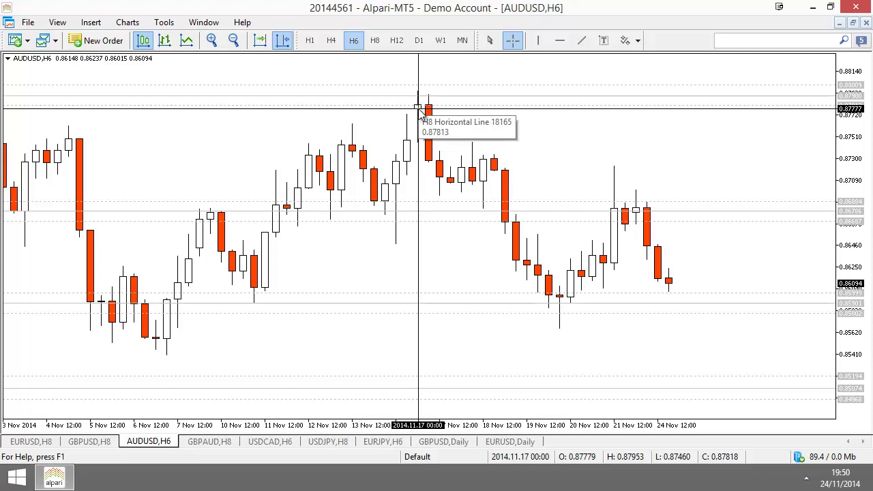
middle_click(474, 146)
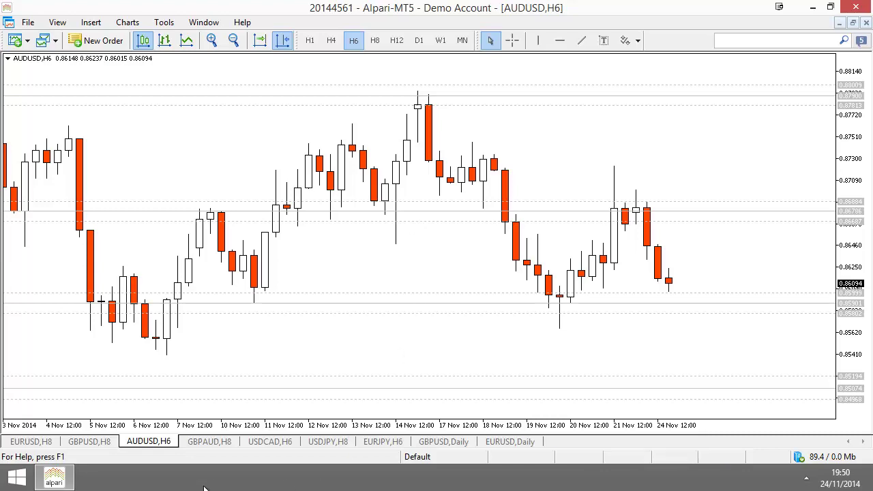
Compare GBPAUD's 20 Nov peak on H8 with AUDUSD's 17 Nov peak on H6, alternating between the charts and ending on GBPAUD
left_click(215, 445)
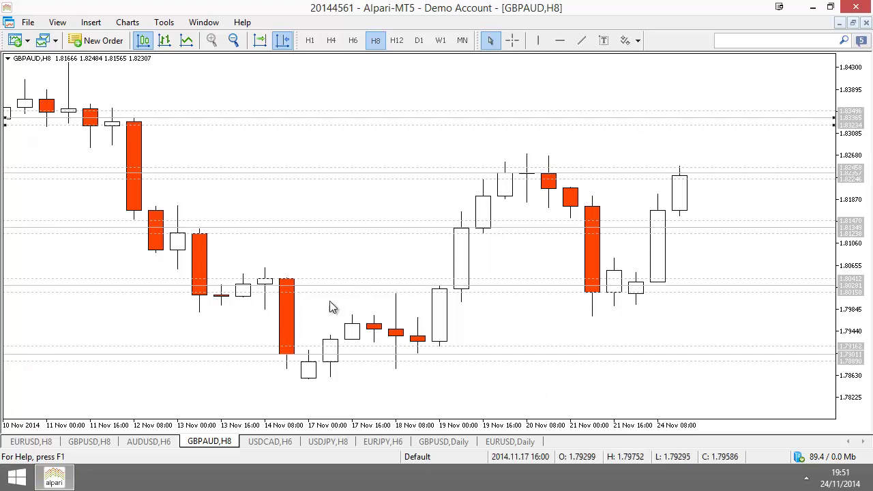
left_click(156, 441)
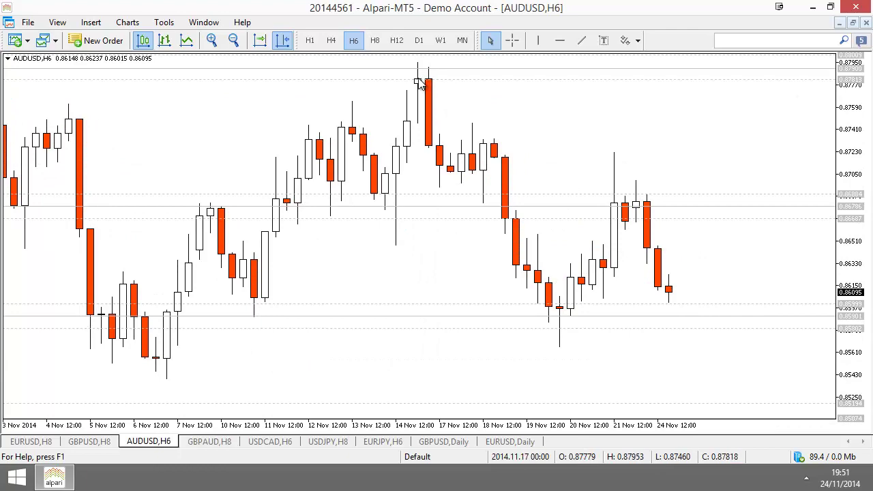
left_click(210, 441)
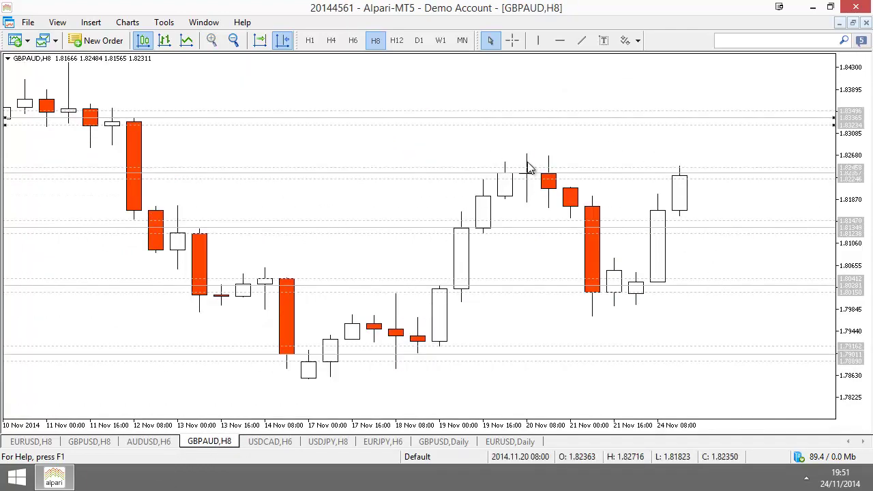
left_click(154, 441)
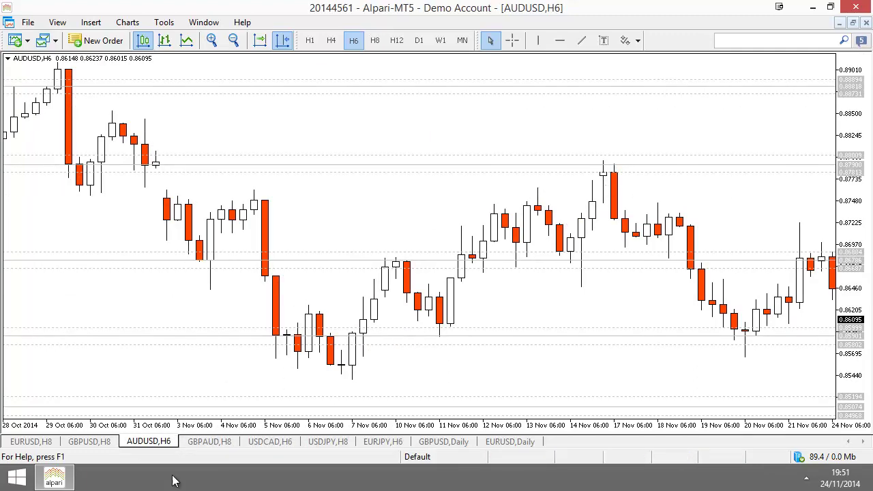
left_click(210, 442)
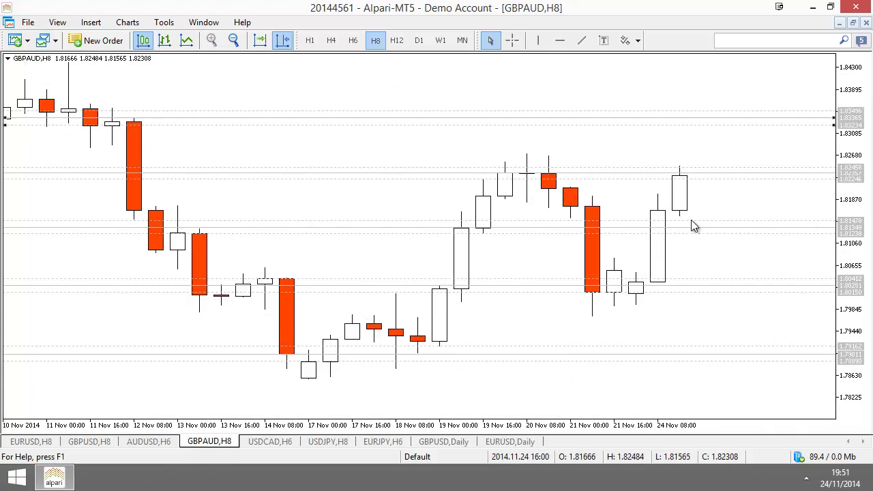
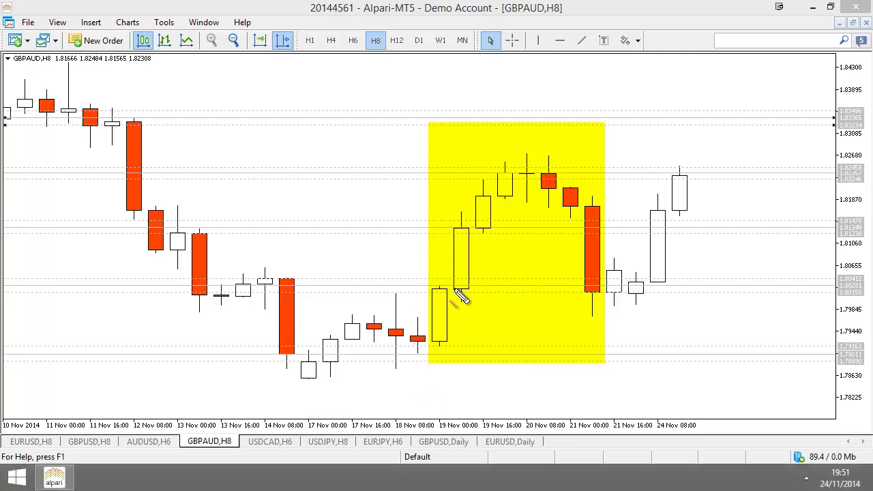
Mark the 19 Nov GBPAUD bullish candles with short red lines, cross the 16:00 candle's close and low, and erase the annotations
left_click_drag(450, 290, 467, 290)
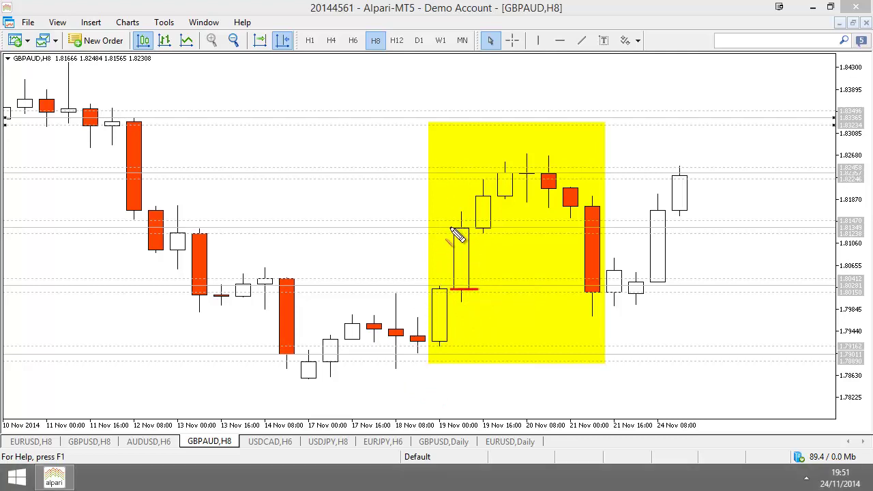
left_click_drag(447, 227, 478, 227)
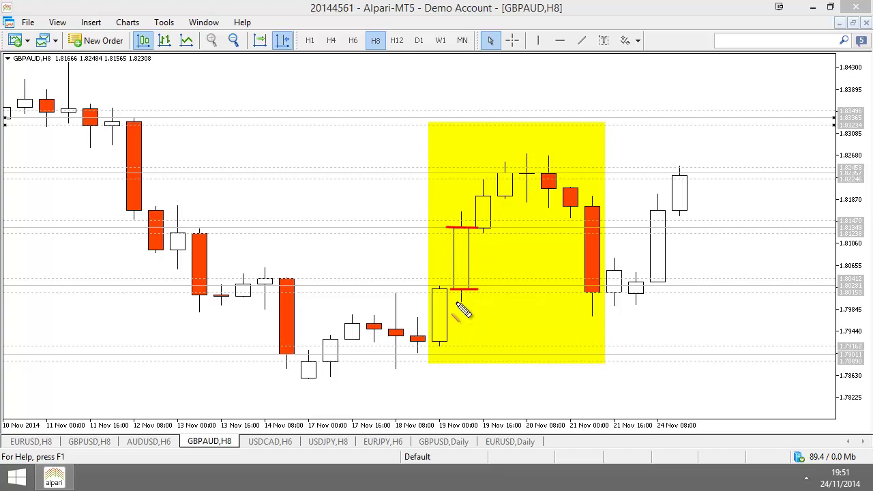
left_click_drag(455, 304, 472, 302)
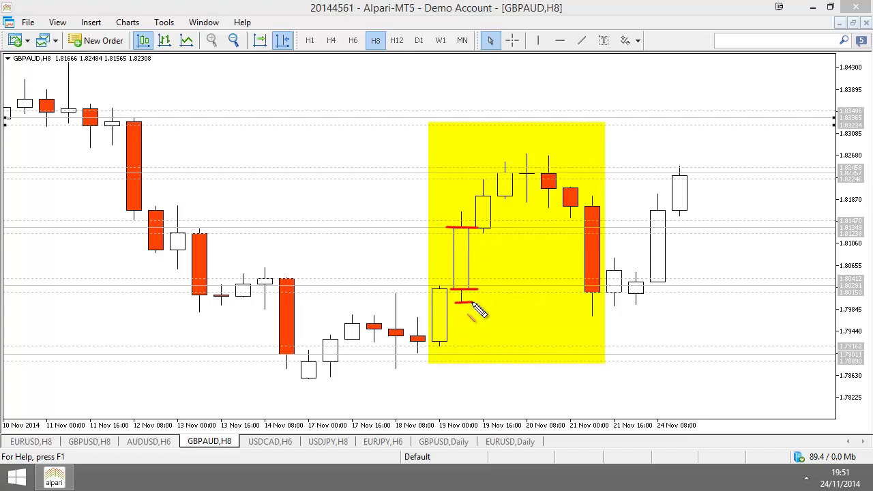
left_click_drag(429, 341, 456, 346)
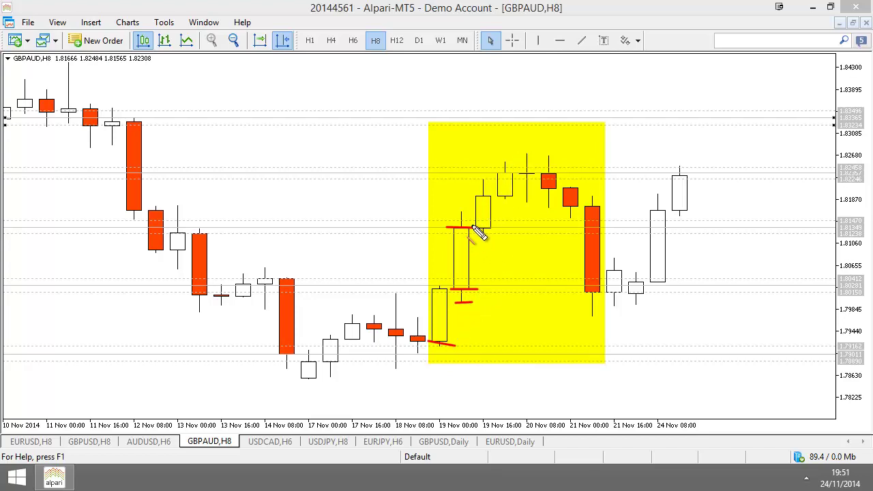
left_click_drag(481, 235, 497, 234)
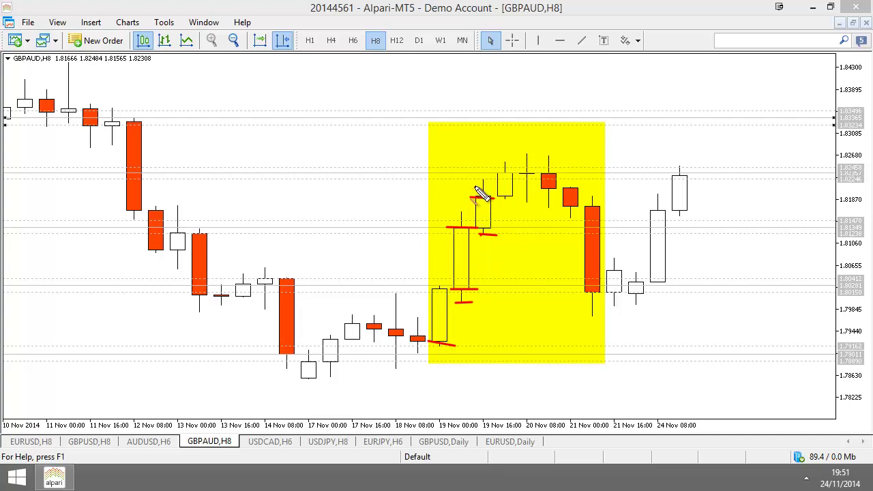
mouse_move(475, 187)
left_mouse_down()
mouse_move(490, 200)
mouse_move(477, 204)
mouse_move(484, 241)
left_mouse_up()
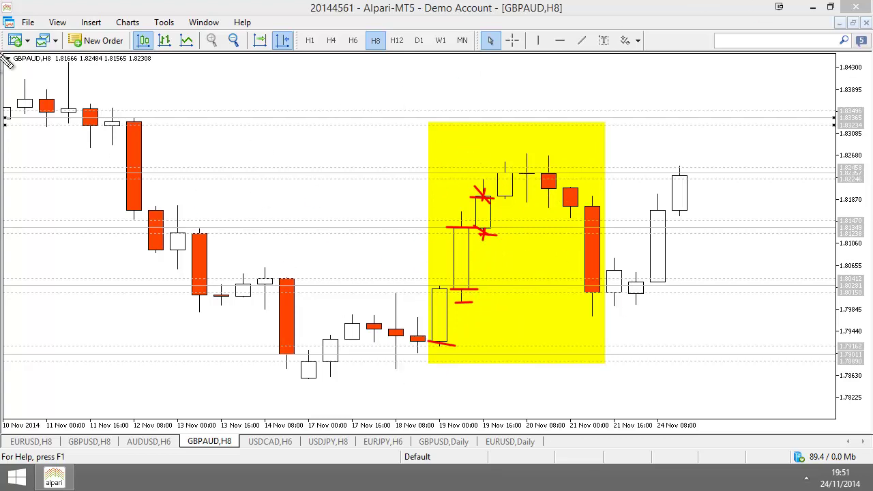
key("Escape")
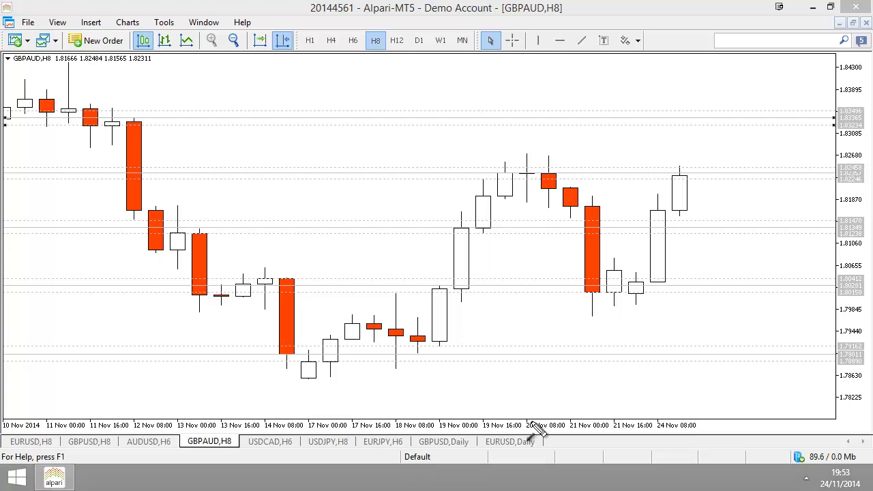
Draw black arrows along GBPAUD's 19–20 Nov rise and its 20–21 Nov decline
left_click_drag(444, 336, 511, 171)
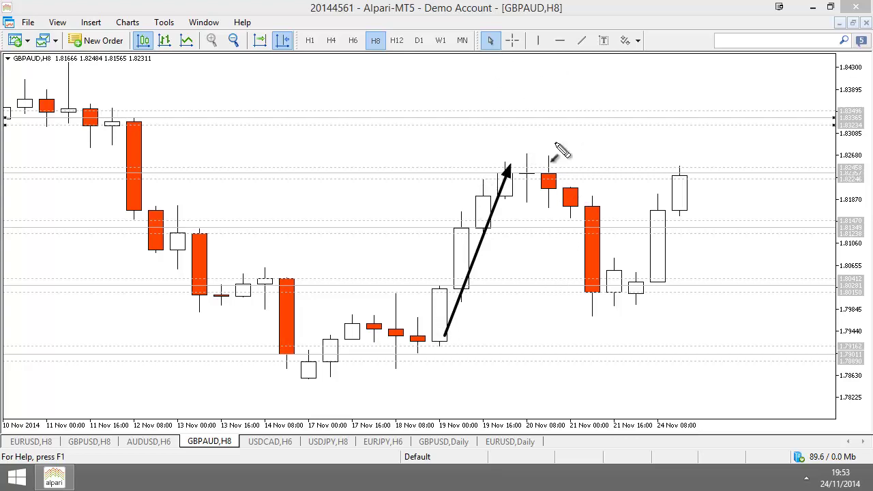
left_click_drag(553, 148, 603, 331)
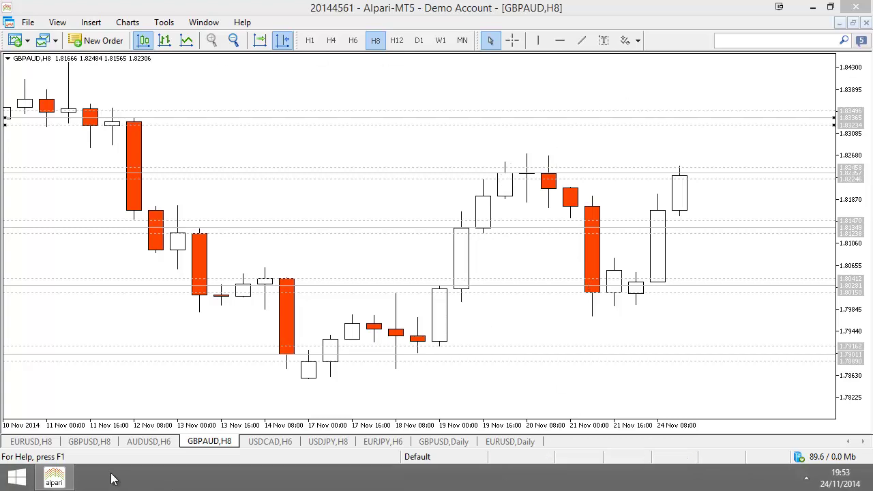
On the AUDUSD H6 chart, highlight the 20–21 Nov rise in yellow and cross out its small candles in red
left_click(154, 442)
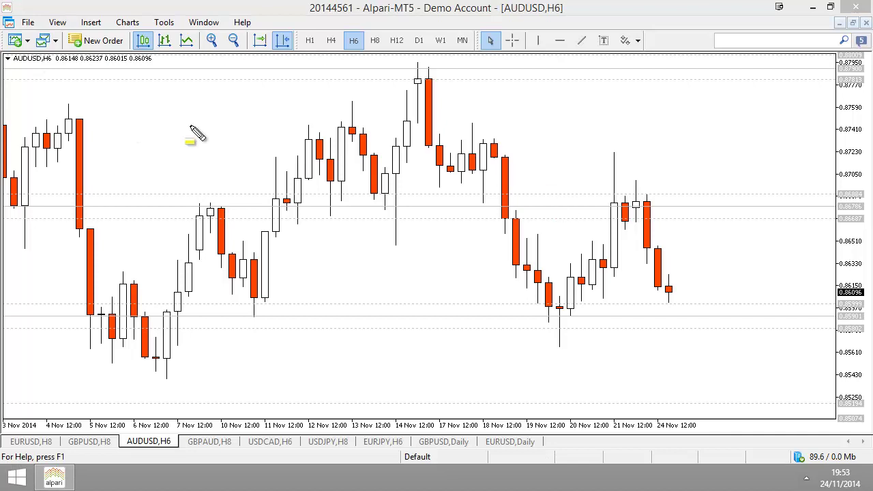
mouse_move(623, 147)
left_mouse_down()
mouse_move(580, 315)
mouse_move(564, 326)
left_mouse_up()
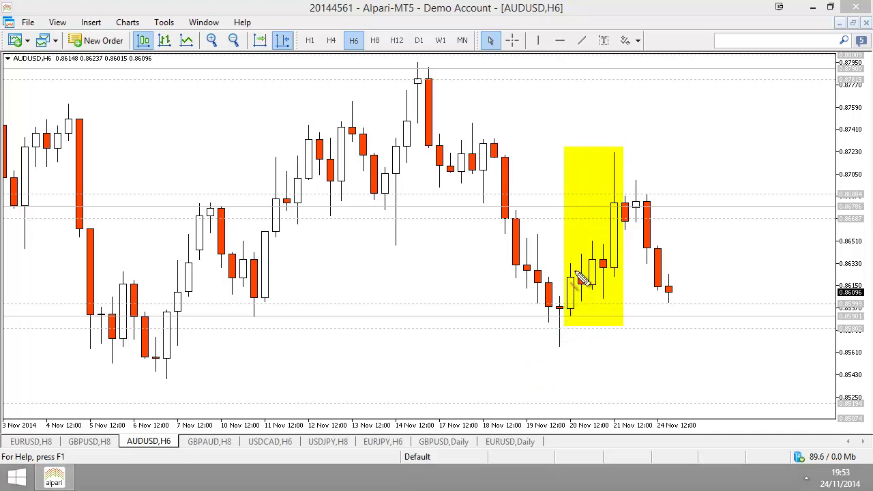
left_click_drag(558, 305, 581, 276)
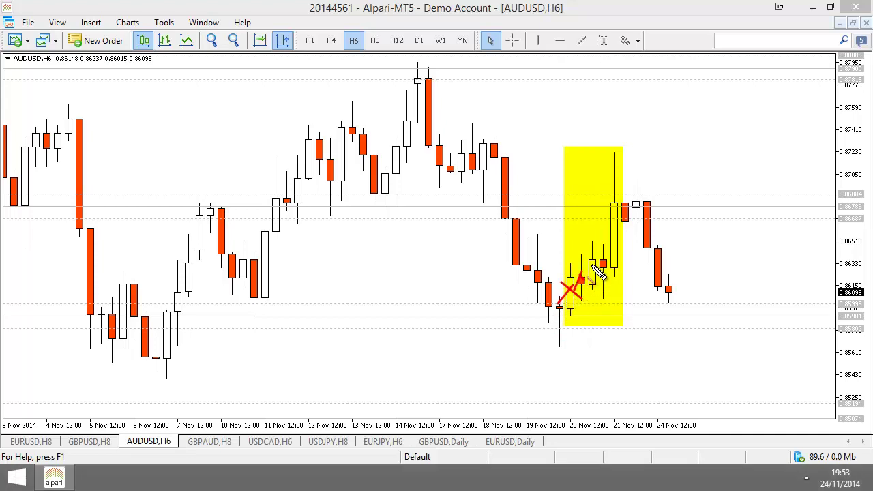
mouse_move(579, 286)
left_mouse_down()
mouse_move(602, 260)
mouse_move(609, 267)
left_mouse_up()
mouse_move(603, 228)
left_mouse_down()
mouse_move(624, 254)
mouse_move(603, 254)
left_mouse_up()
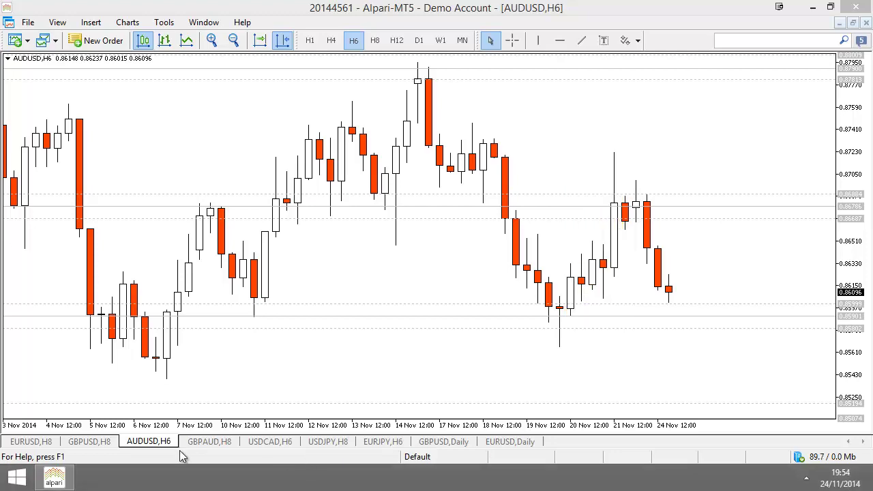
On GBPAUD H8, highlight the 1.81238–1.81470 and 1.80150–1.80412 zones in yellow, mark the large 21 Nov bearish candle in red, and erase everything
left_click(201, 442)
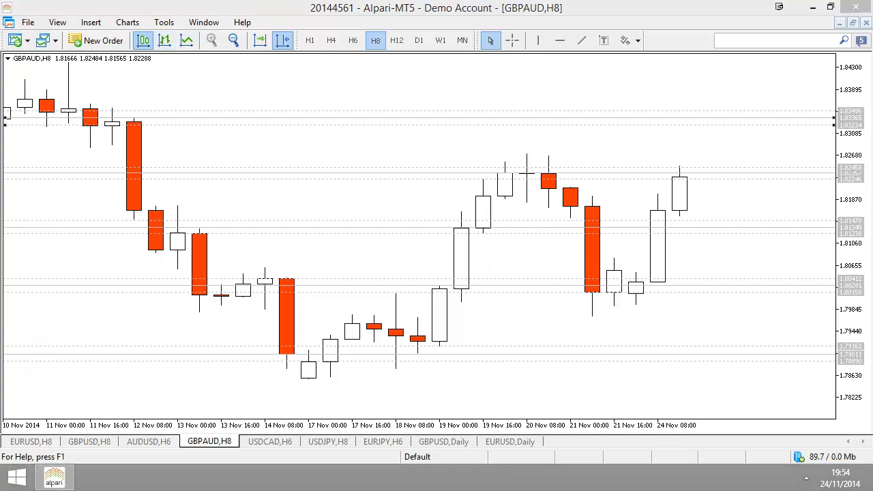
mouse_move(834, 234)
left_mouse_down()
mouse_move(408, 205)
mouse_move(402, 220)
left_mouse_up()
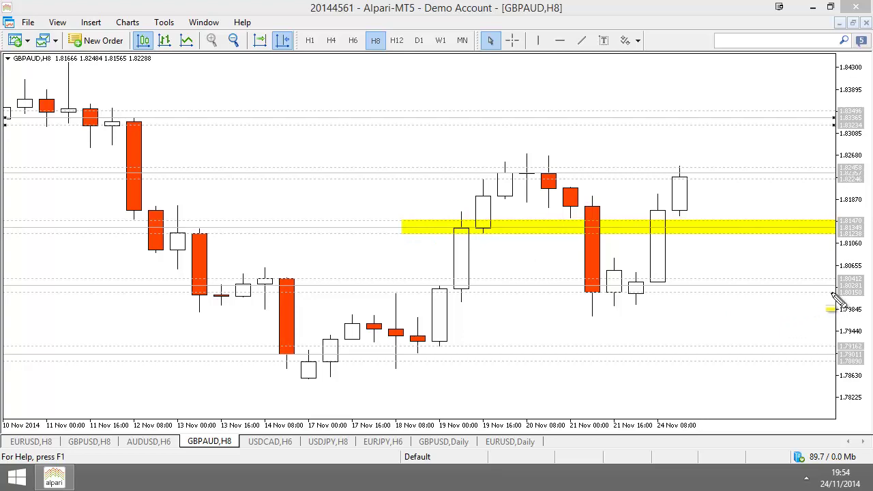
left_click_drag(834, 294, 493, 279)
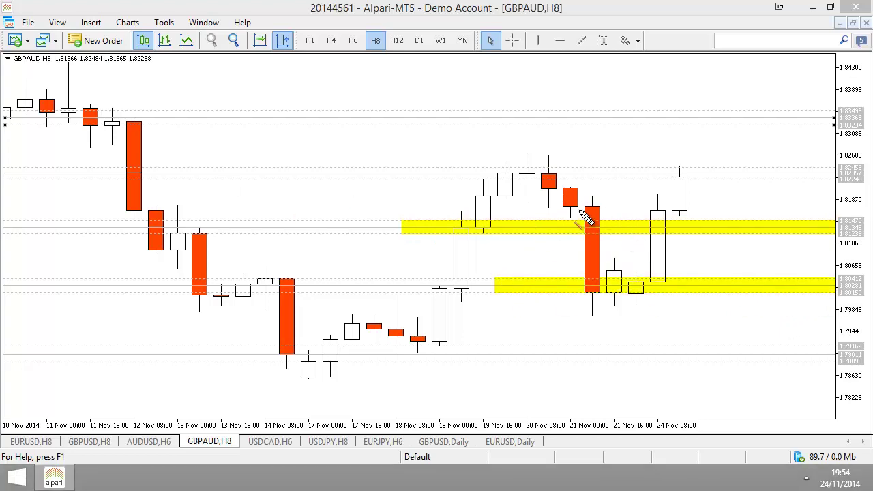
mouse_move(603, 193)
left_mouse_down()
mouse_move(572, 253)
mouse_move(580, 208)
mouse_move(651, 204)
left_mouse_up()
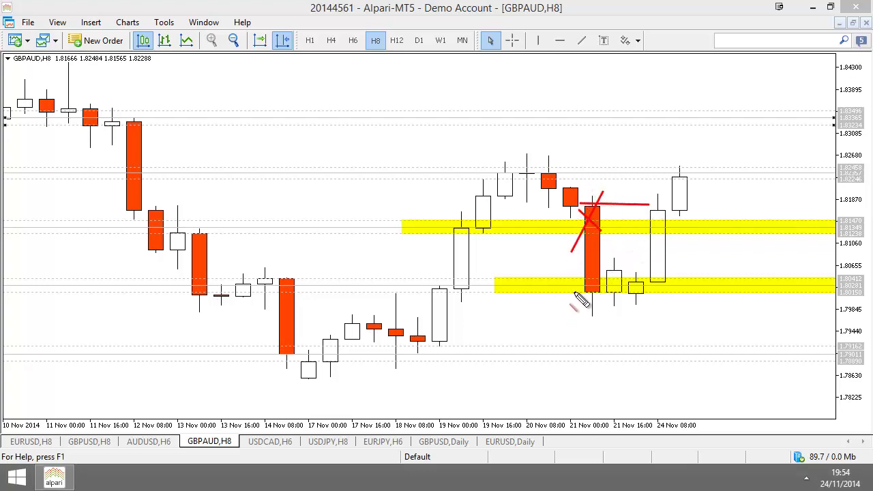
left_click_drag(579, 294, 602, 297)
key("Escape")
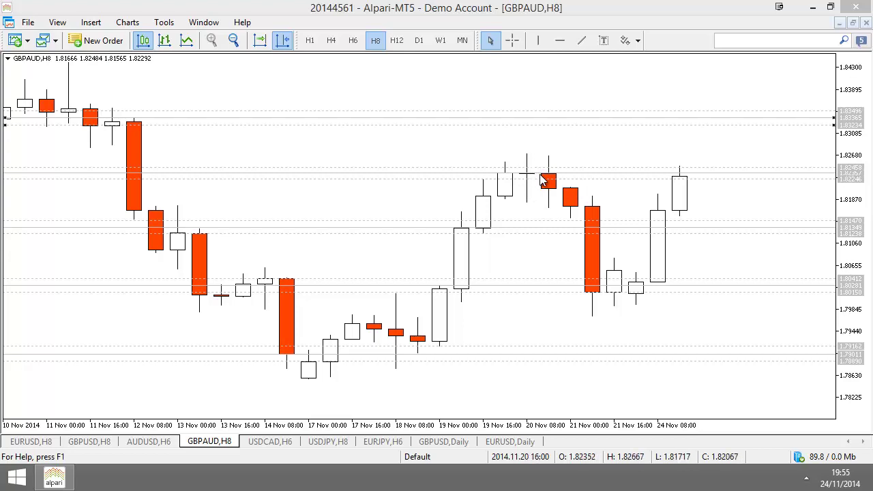
Compare GBPAUD's candles on the H6 and H4 timeframes and return to H8
left_click(352, 41)
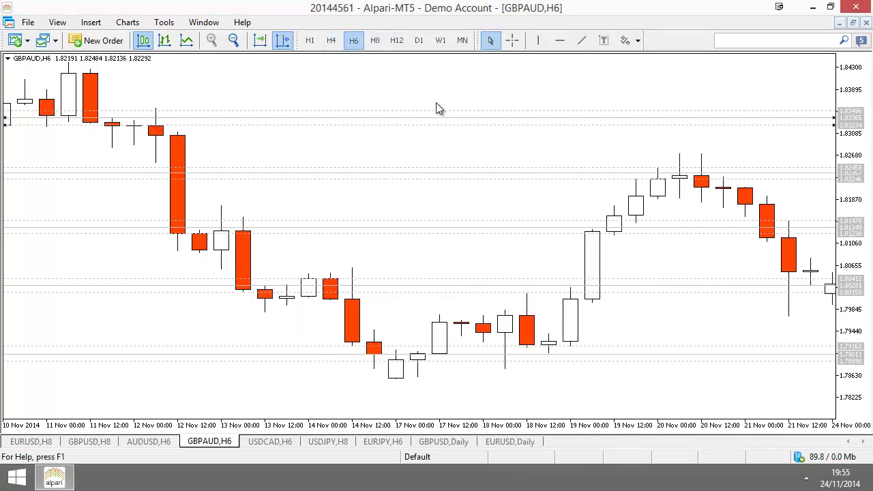
left_click(332, 41)
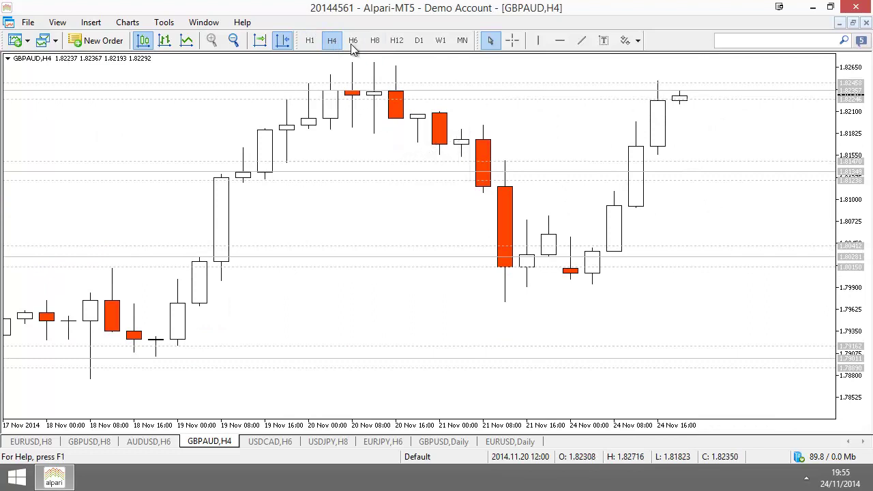
left_click(376, 45)
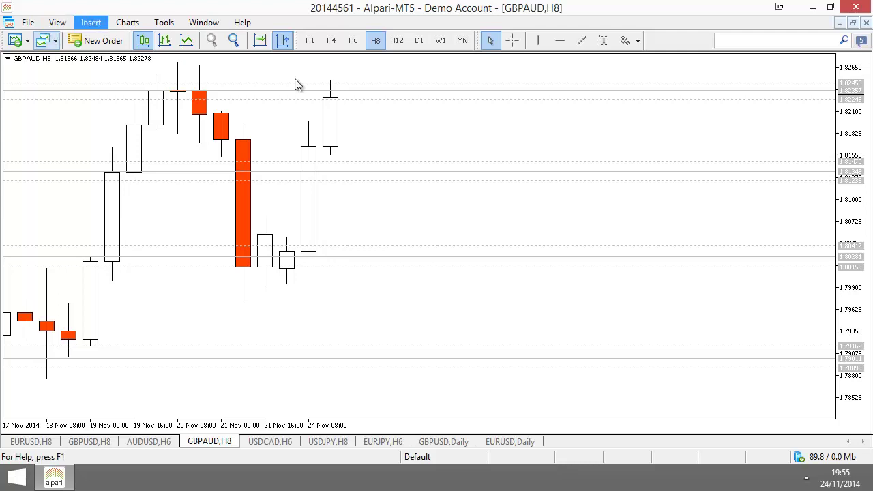
Highlight GBPAUD's 20 Nov 08:00 doji and the preceding 18–20 Nov rise in yellow, and draw a black arrow up along the rise
scroll(194, 123, "up", 5)
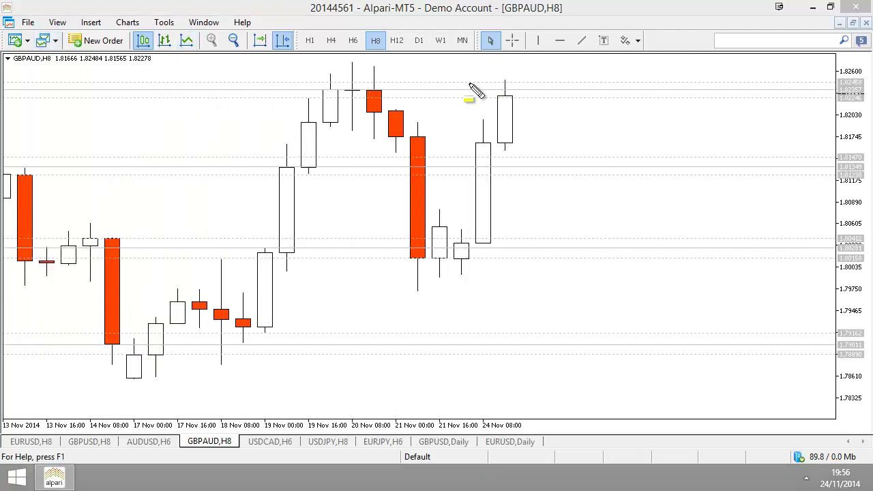
left_click_drag(350, 63, 348, 138)
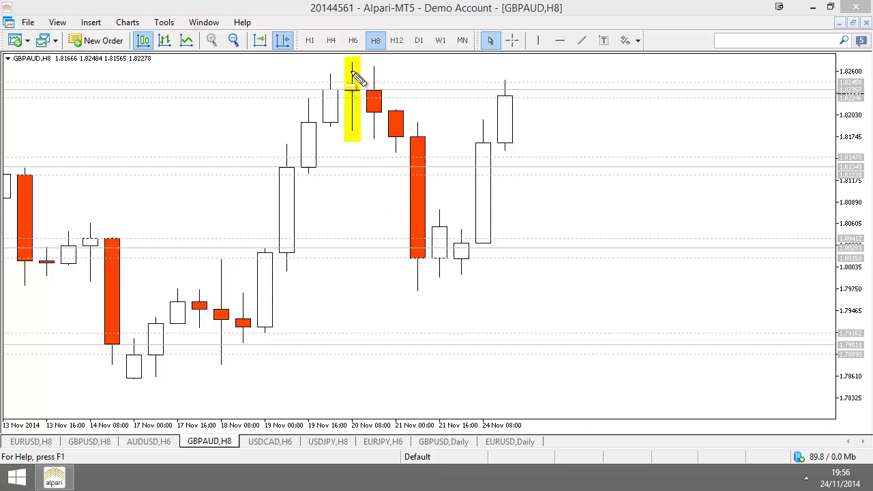
left_click_drag(337, 67, 135, 273)
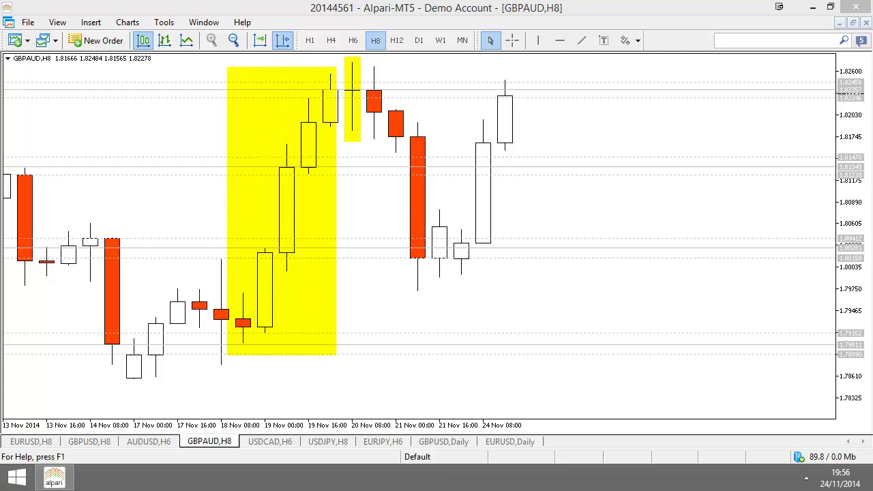
left_click_drag(262, 309, 328, 90)
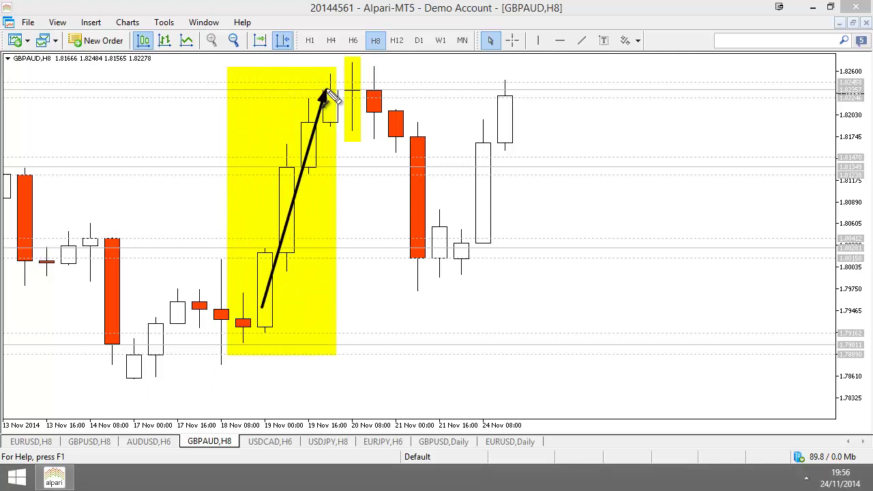
Point a black arrow at GBPAUD's 20 Nov 08:00 doji and clear all the annotations
left_click_drag(389, 66, 355, 92)
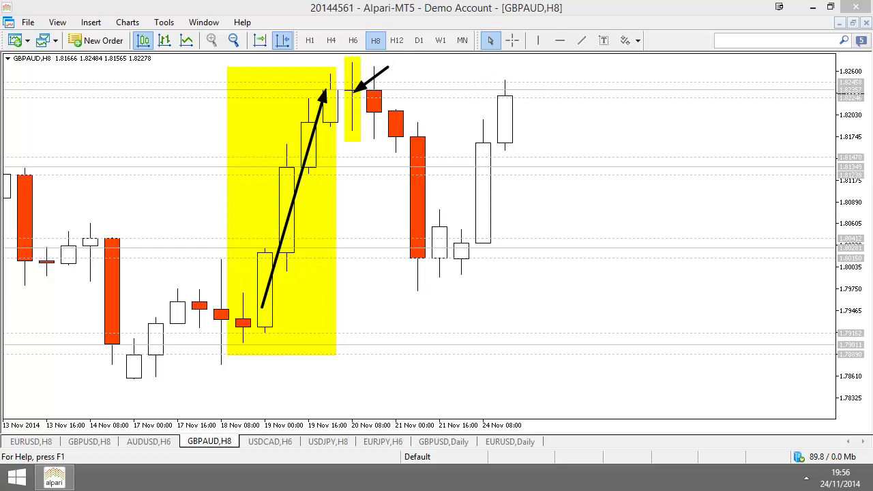
key("Escape")
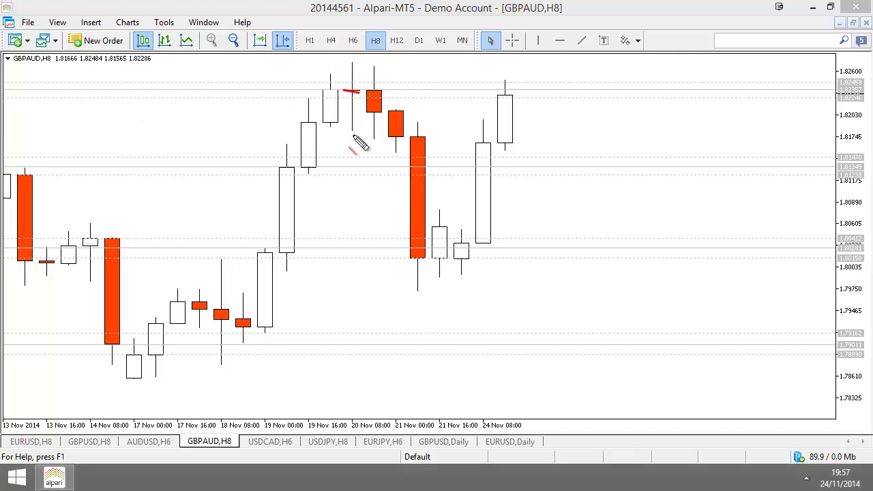
Mark the 20 Nov 08:00 doji's body and low in red, cross the low, and point a red arrow at the following bearish candle
left_click_drag(346, 132, 362, 131)
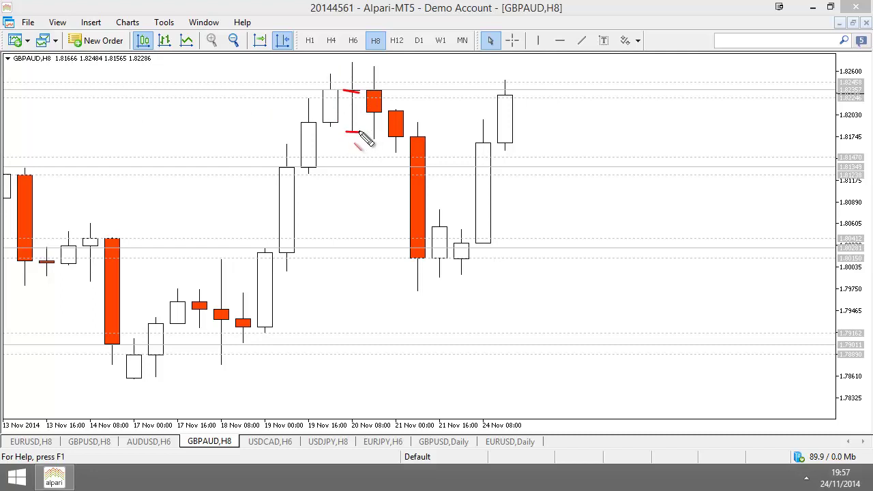
left_click_drag(340, 89, 368, 93)
left_click_drag(361, 124, 354, 136)
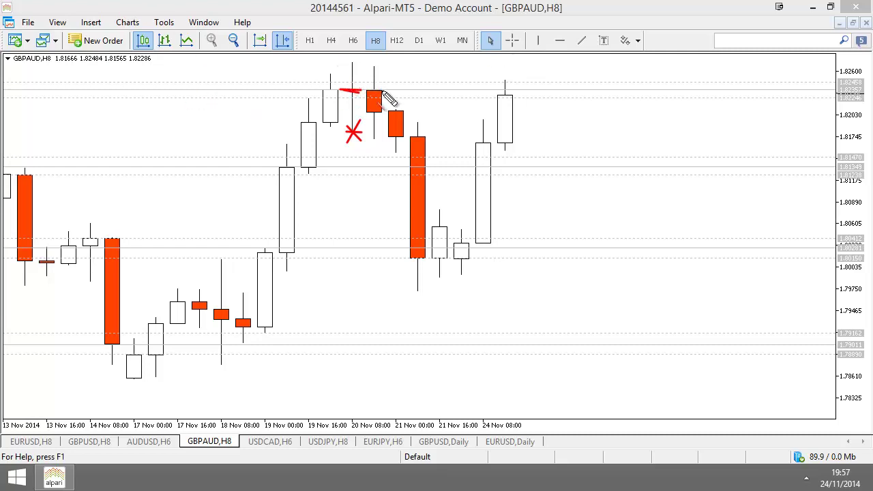
left_click_drag(399, 67, 376, 112)
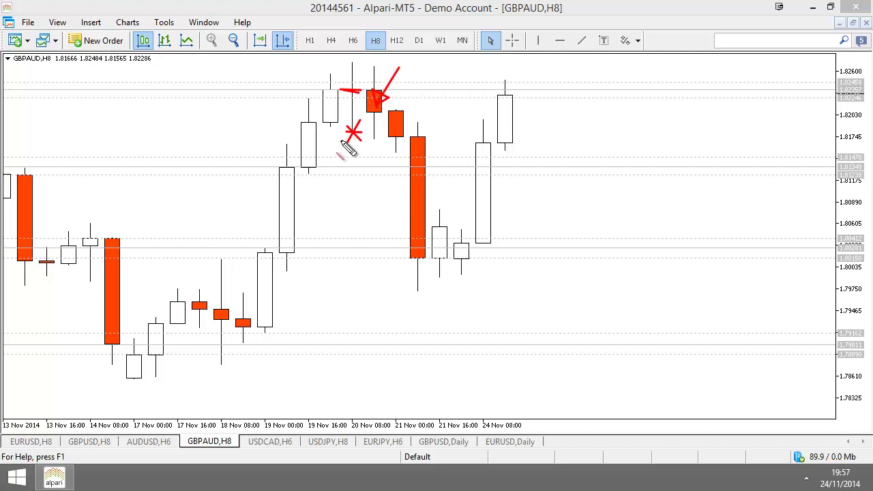
left_click_drag(339, 132, 376, 134)
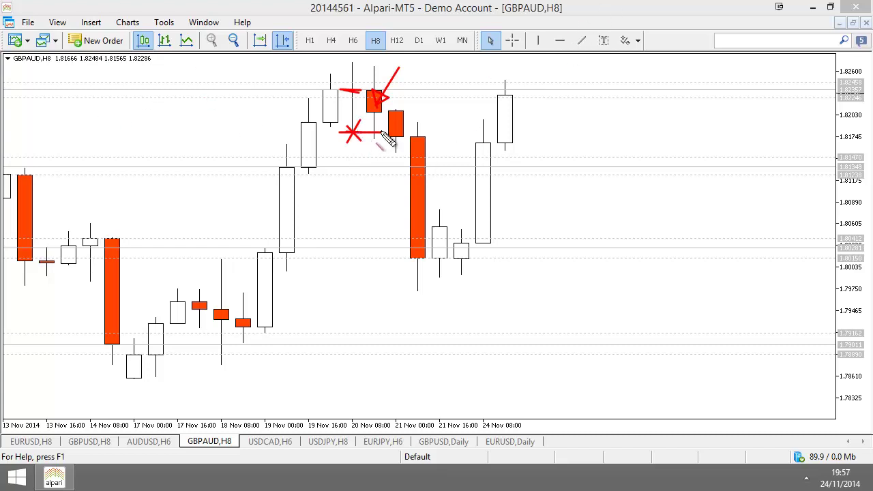
mouse_move(369, 127)
left_mouse_down()
mouse_move(381, 137)
mouse_move(368, 138)
left_mouse_up()
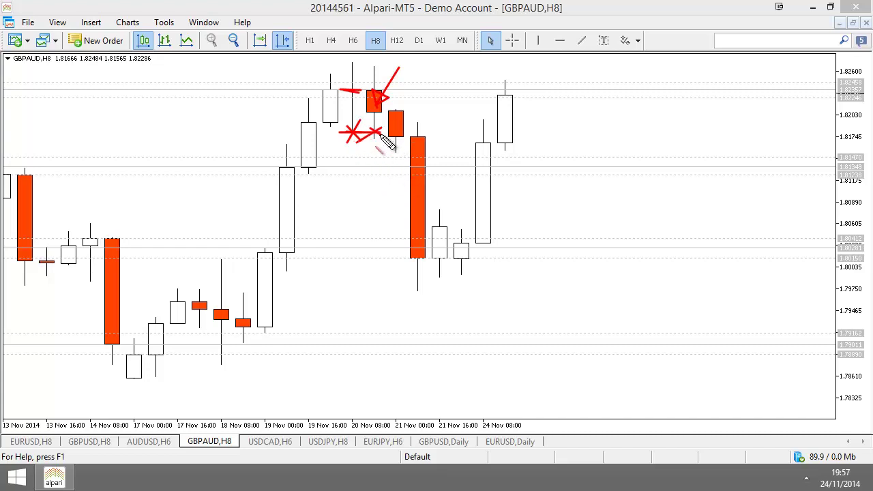
left_click_drag(353, 135, 393, 131)
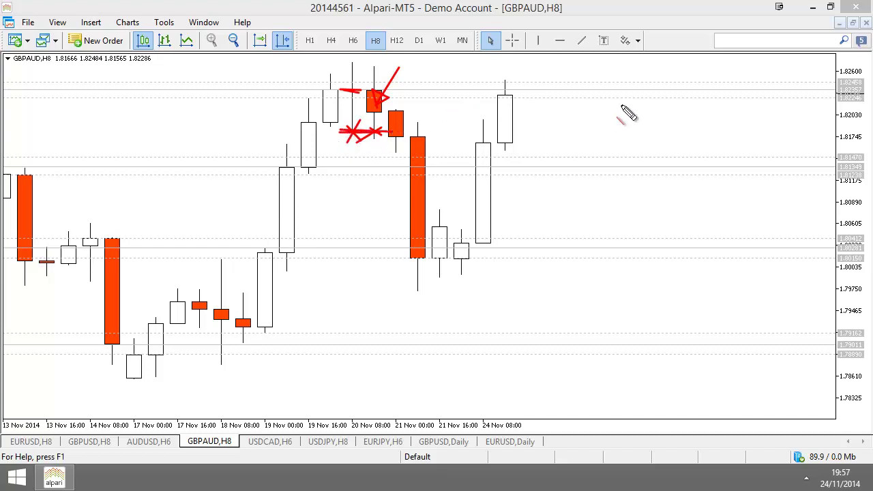
Outline the 1.82246–1.82458 zone in red, cross the candles there and the 1.80150–1.80412 zone, and erase everything
mouse_move(663, 100)
left_mouse_down()
mouse_move(195, 59)
mouse_move(148, 97)
left_mouse_up()
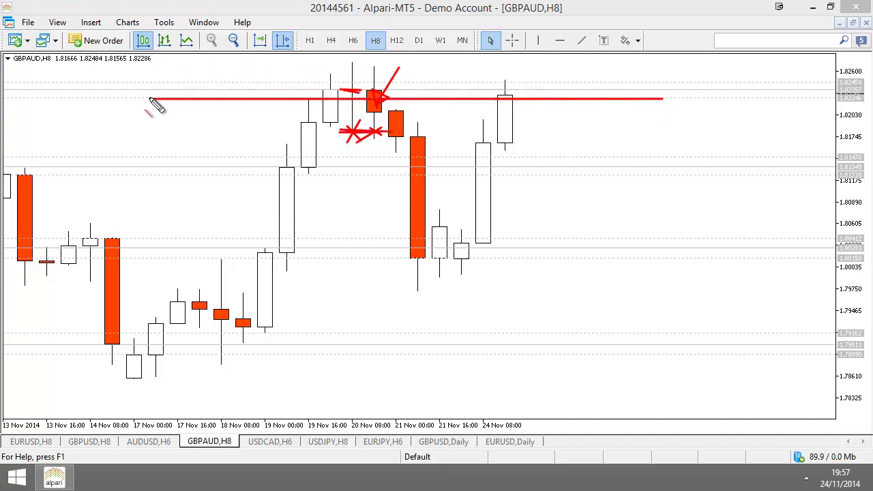
mouse_move(581, 83)
left_mouse_down()
mouse_move(116, 60)
mouse_move(109, 84)
mouse_move(97, 81)
left_mouse_up()
left_click_drag(399, 89, 376, 101)
mouse_move(437, 103)
left_mouse_down()
mouse_move(404, 107)
mouse_move(351, 141)
mouse_move(370, 152)
mouse_move(357, 137)
mouse_move(353, 150)
left_mouse_up()
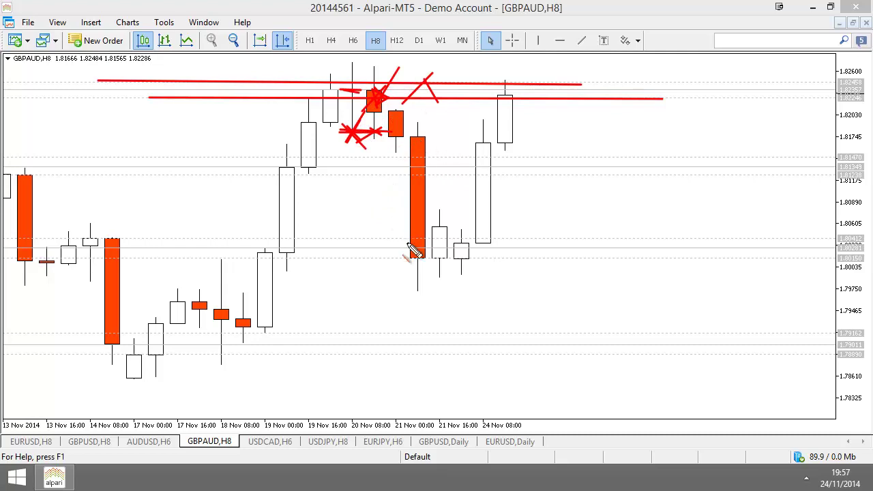
left_click_drag(369, 237, 399, 274)
left_click_drag(387, 225, 369, 281)
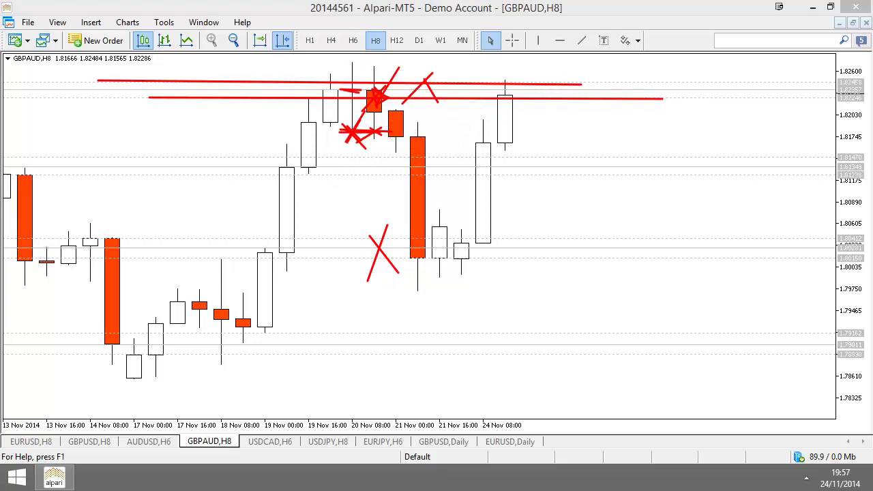
key("Escape")
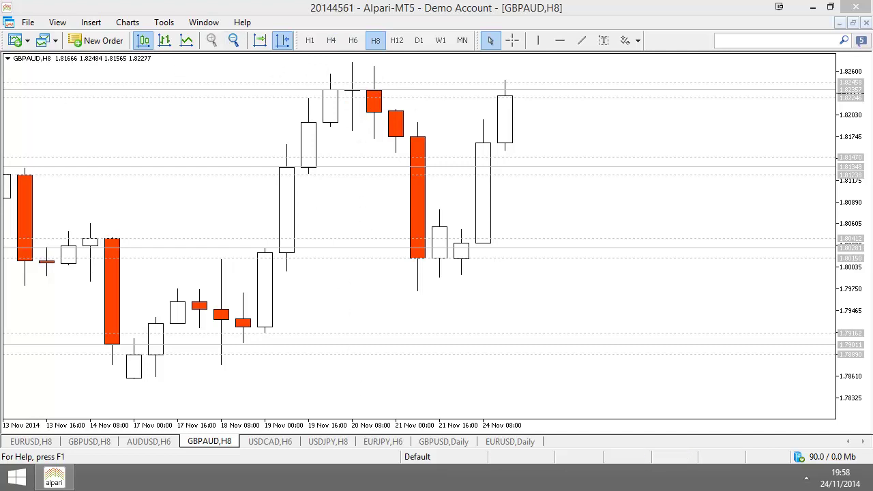
Outline GBPAUD's 1.82246–1.82458 resistance zone with two short red lines and remove both lines
left_click_drag(458, 100, 250, 97)
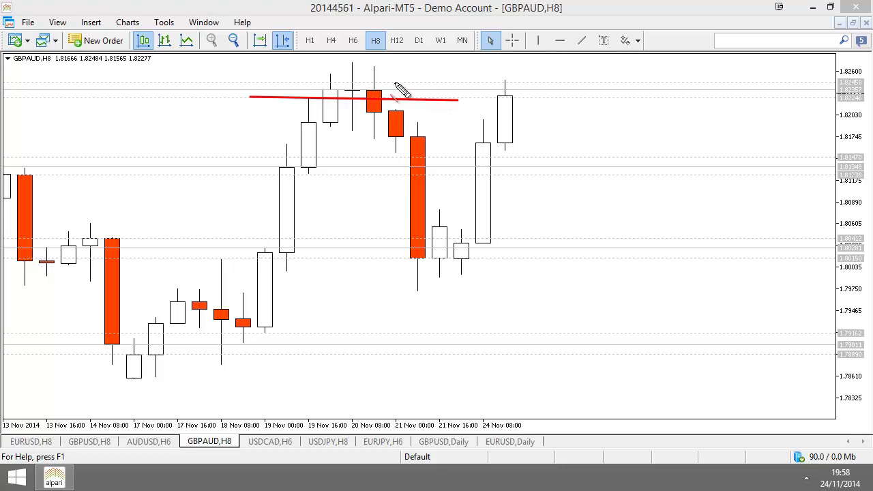
left_click_drag(425, 84, 214, 83)
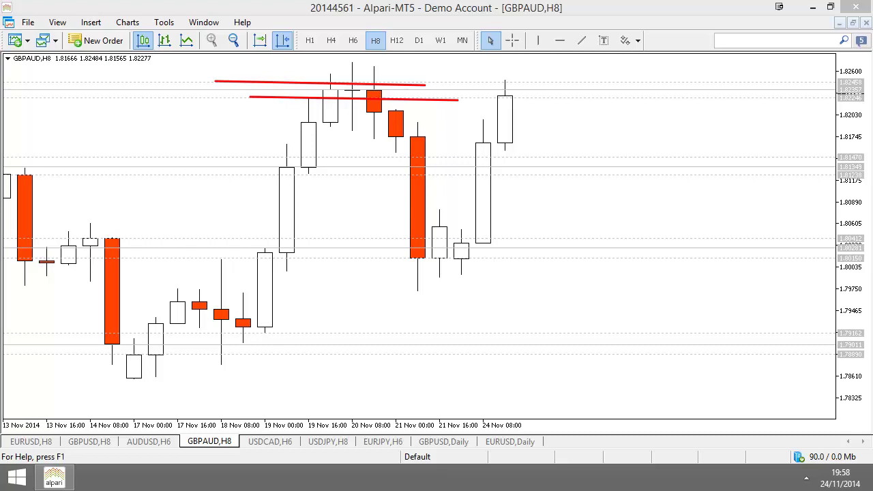
key("BackSpace")
key("BackSpace")
Switch to the AUDUSD H6 chart and highlight the small candle at the 17 Nov peak and the large bearish candle after it in yellow
left_click(166, 443)
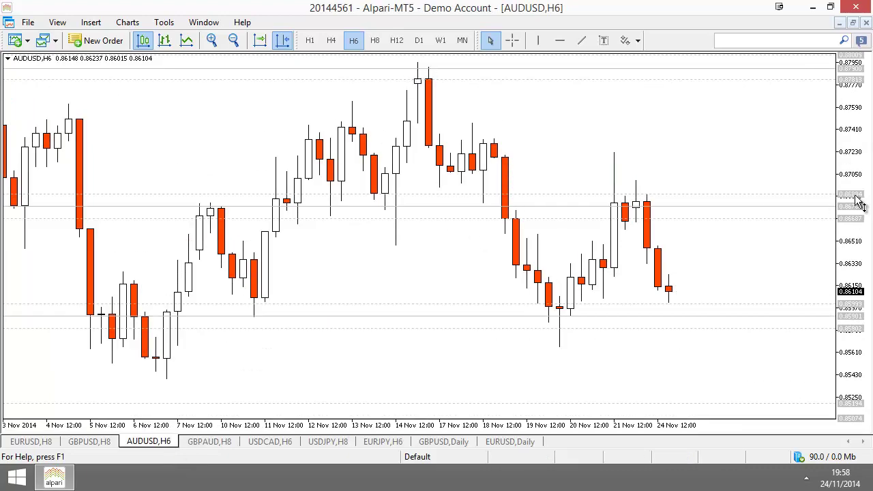
left_click_drag(859, 202, 852, 191)
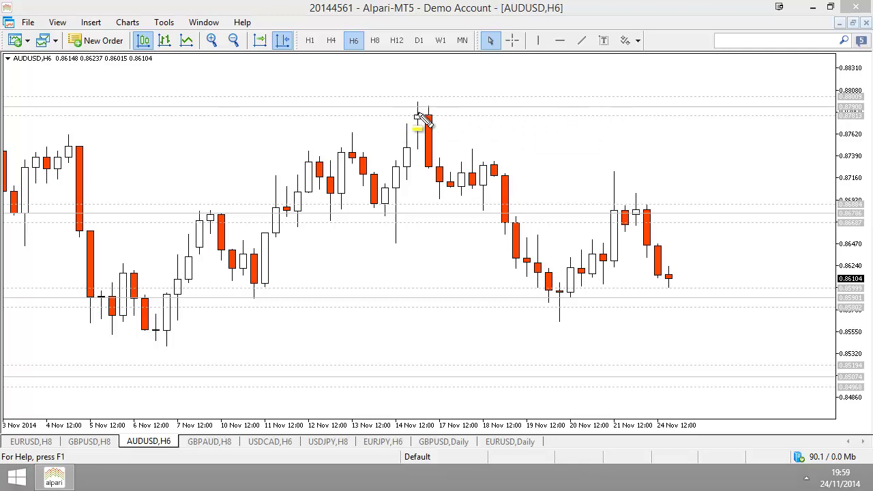
mouse_move(423, 97)
left_mouse_down()
mouse_move(410, 168)
mouse_move(412, 156)
left_mouse_up()
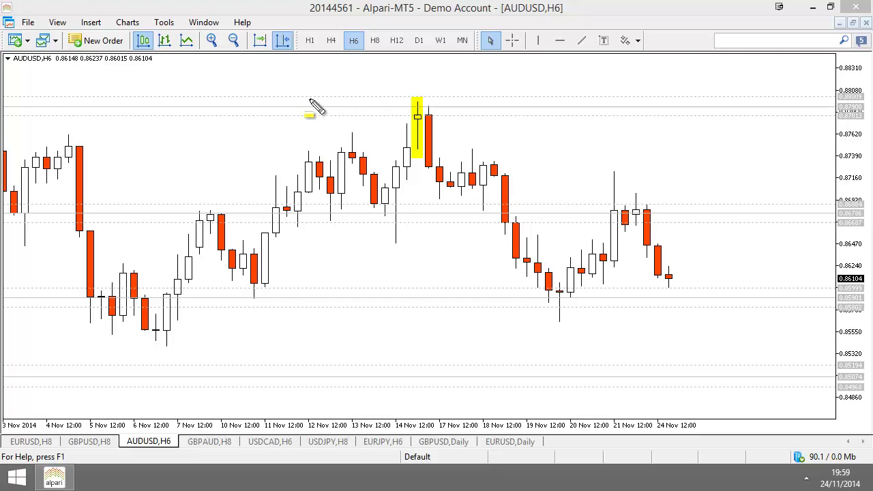
mouse_move(471, 97)
left_mouse_down()
mouse_move(417, 146)
mouse_move(412, 168)
left_mouse_up()
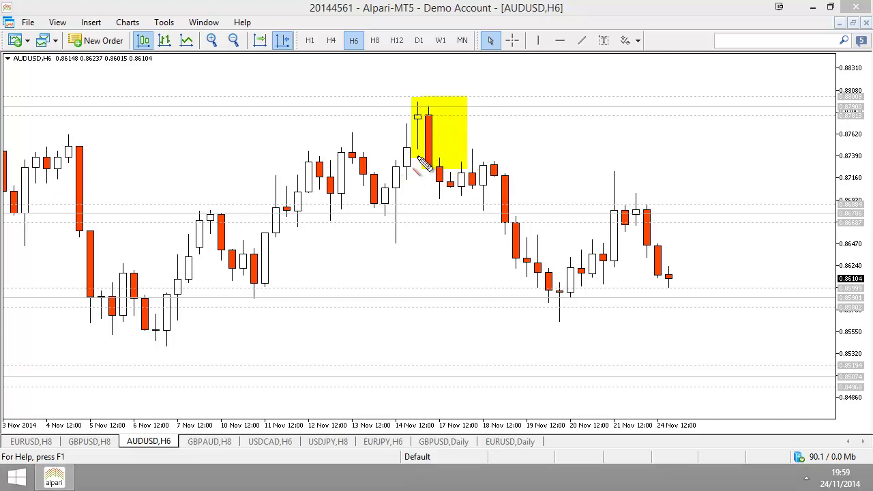
Draw a red line at the small 17 Nov candle's low, cross it, and outline the 0.87813–0.88009 zone in red
left_click_drag(413, 150, 507, 149)
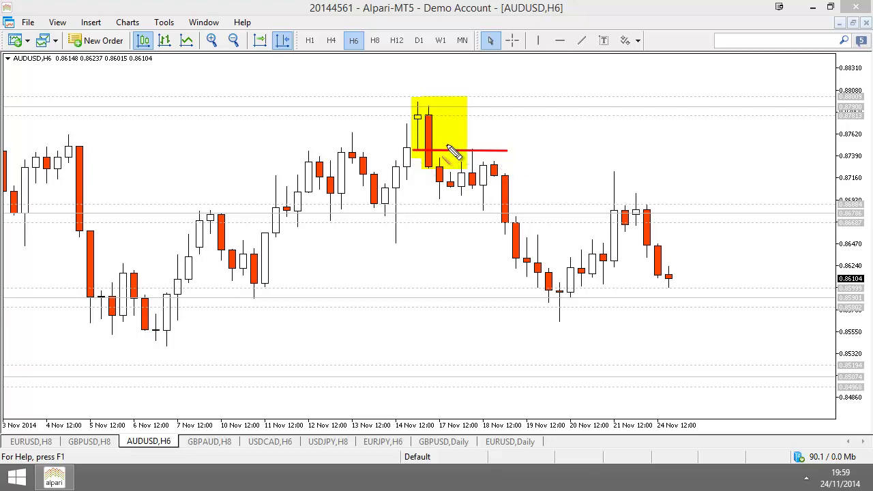
mouse_move(447, 144)
left_mouse_down()
mouse_move(464, 158)
mouse_move(440, 165)
left_mouse_up()
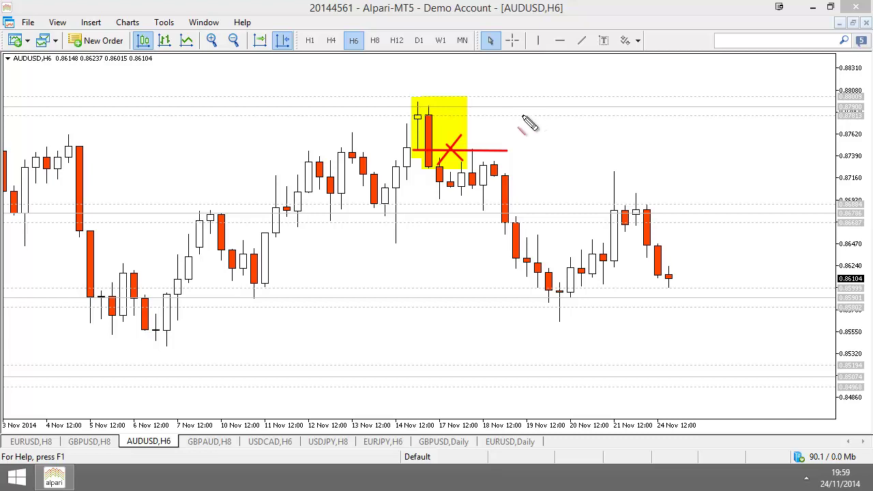
left_click_drag(526, 116, 303, 116)
left_click_drag(546, 97, 362, 97)
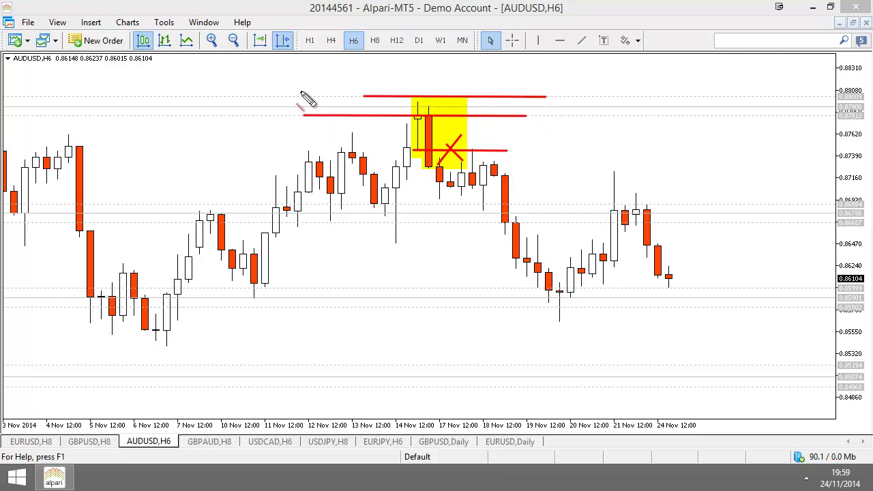
left_click_drag(304, 97, 294, 96)
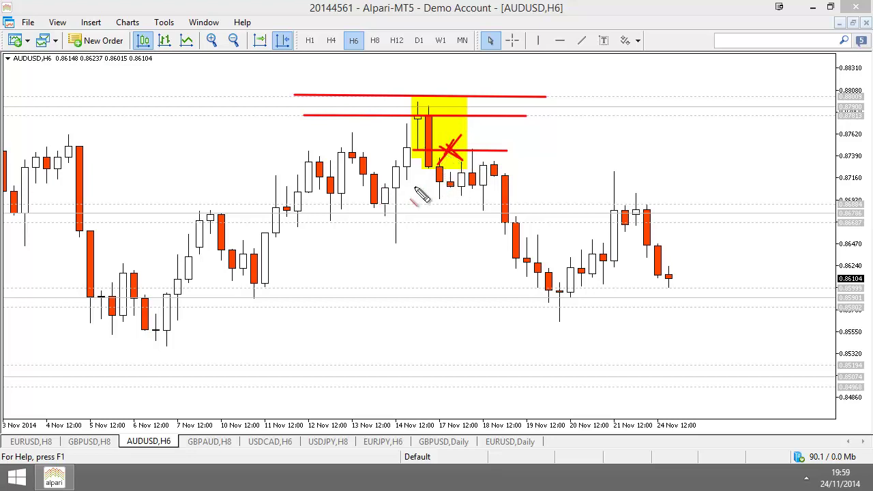
Draw red lines at and below the large 17 Nov bearish candle's low and at the 19 Nov candles, and clear all annotations
left_click_drag(414, 186, 507, 185)
left_click_drag(423, 168, 549, 165)
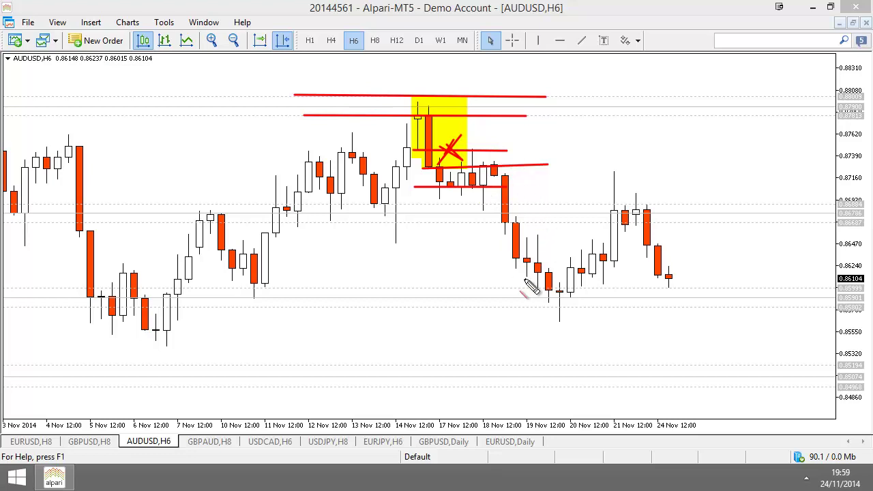
mouse_move(524, 272)
left_mouse_down()
mouse_move(549, 298)
mouse_move(550, 271)
left_mouse_up()
key("Escape")
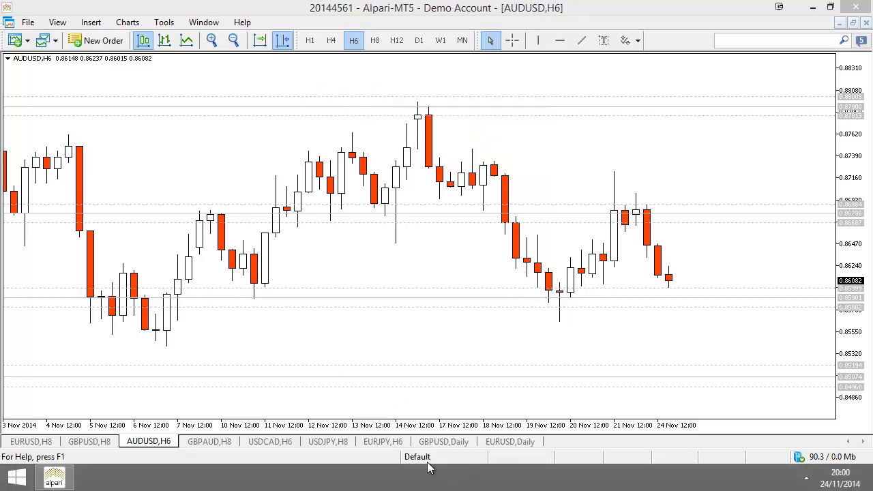
On USDCAD H6, mark the high and low of the small doji above the yellow-highlighted 1.12152 zone in red, and clear the annotations
left_click(267, 438)
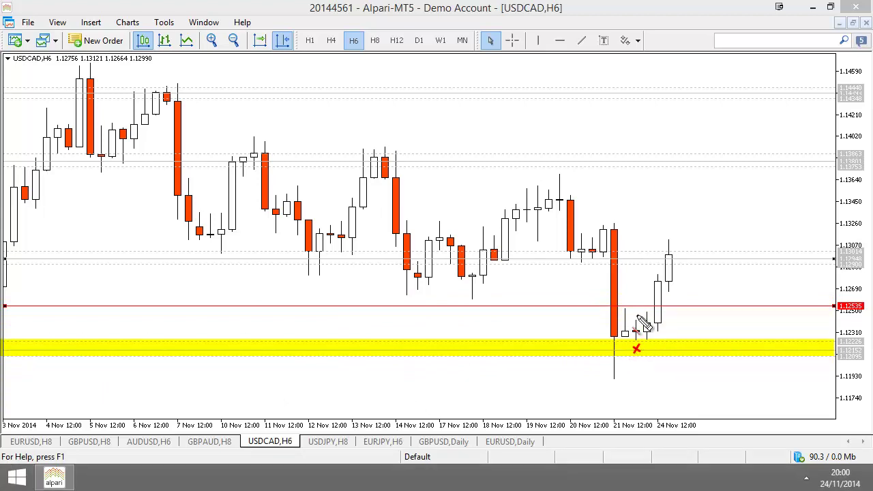
left_click_drag(631, 321, 693, 320)
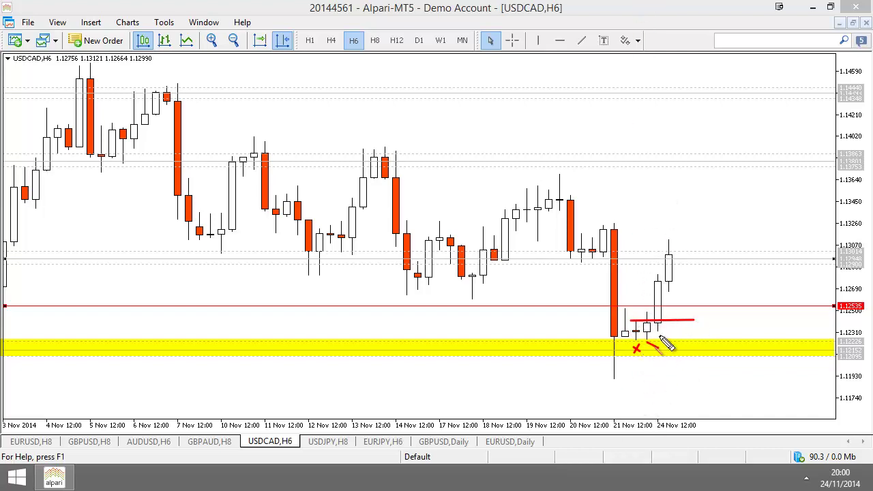
left_click_drag(660, 338, 648, 360)
key("Escape")
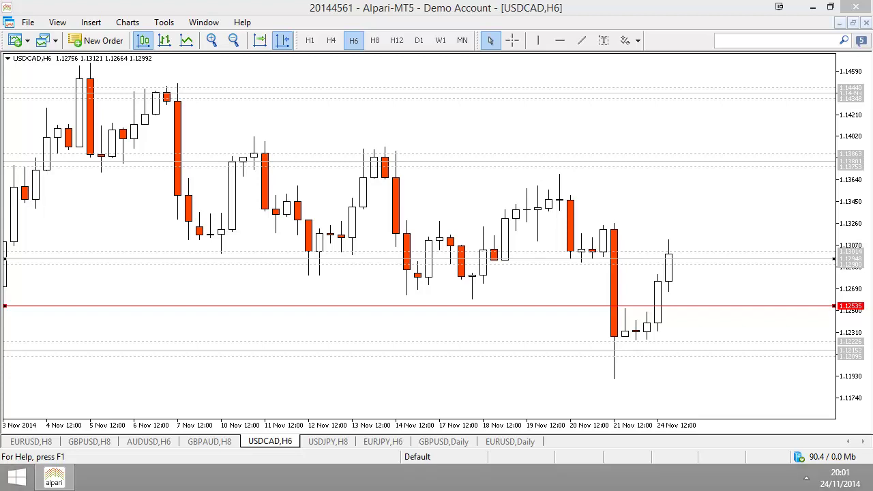
Highlight USDCAD's 14–17 Nov decline in yellow and draw black arrows down along the drop and up to the small candle at its bottom
mouse_move(382, 135)
left_mouse_down()
mouse_move(425, 302)
mouse_move(457, 305)
left_mouse_up()
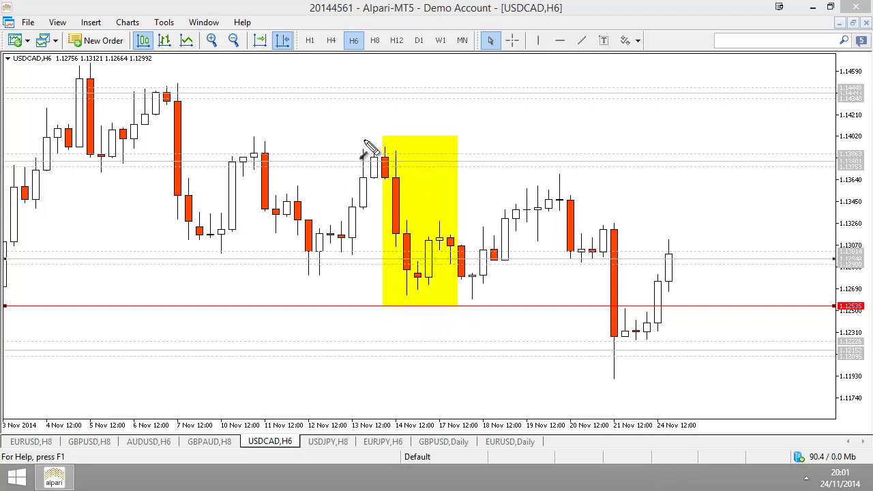
mouse_move(363, 159)
left_mouse_down()
mouse_move(397, 219)
mouse_move(412, 300)
mouse_move(395, 305)
left_mouse_up()
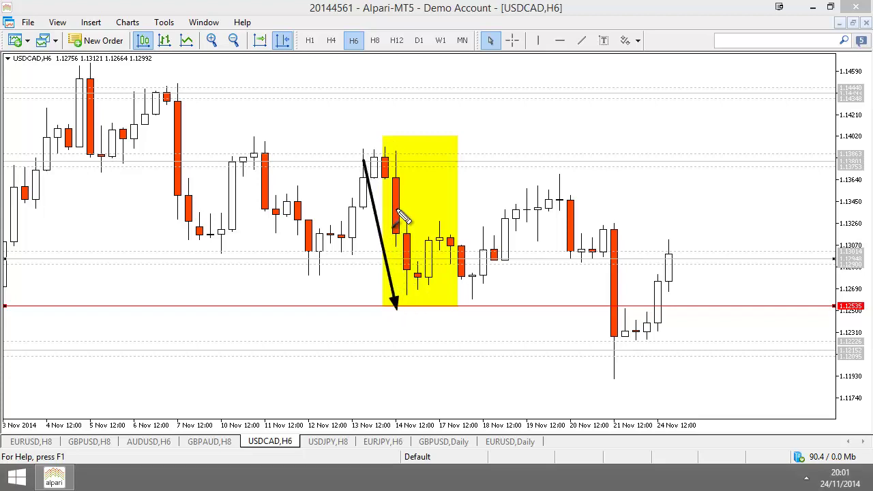
mouse_move(434, 334)
left_mouse_down()
mouse_move(410, 286)
mouse_move(418, 281)
left_mouse_up()
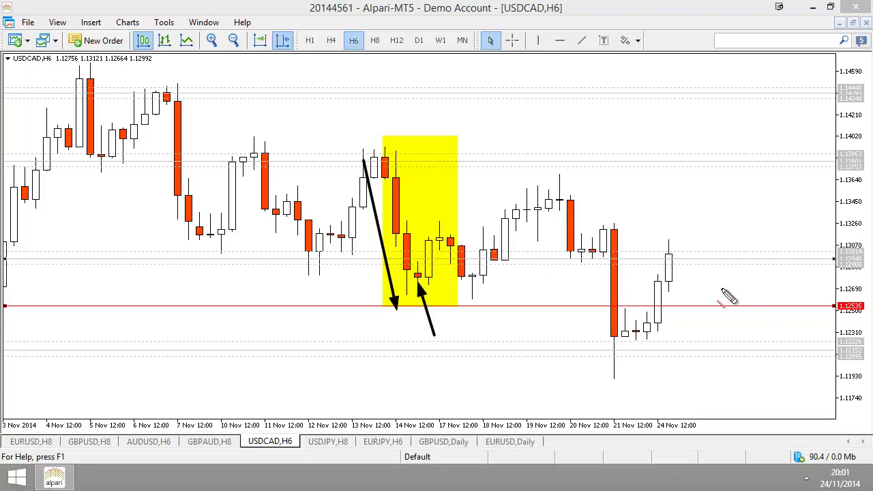
Outline the zone around 1.12948 with two red lines, mark the small 17 Nov candle's high in red, and erase everything
left_click_drag(688, 264, 659, 263)
mouse_move(463, 255)
left_mouse_down()
mouse_move(263, 250)
mouse_move(267, 268)
mouse_move(254, 270)
left_mouse_up()
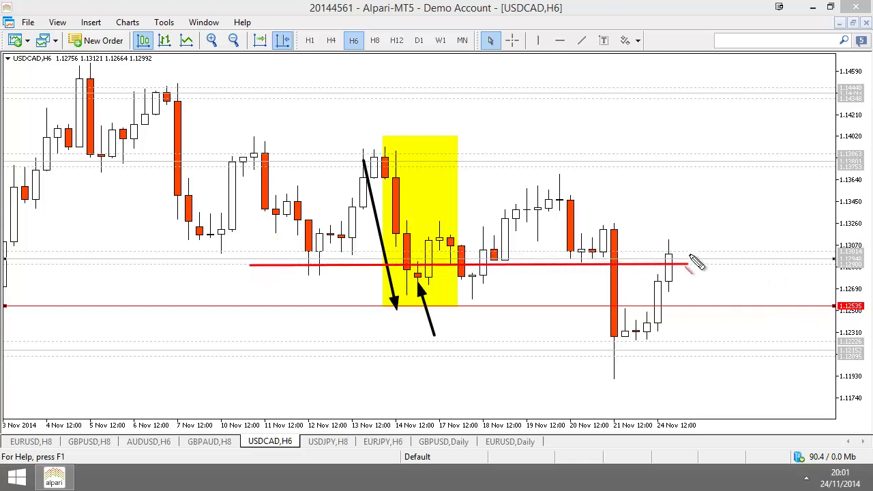
mouse_move(691, 249)
left_mouse_down()
mouse_move(143, 197)
mouse_move(136, 246)
mouse_move(146, 255)
left_mouse_up()
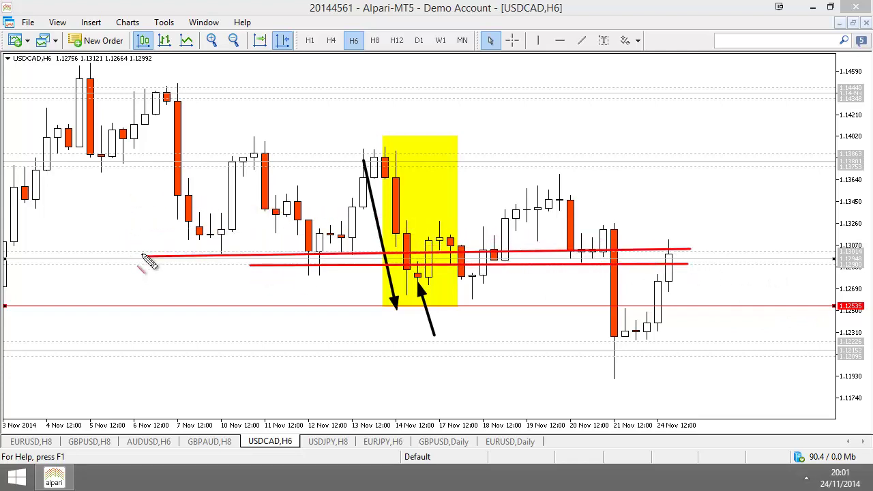
left_click_drag(413, 261, 441, 261)
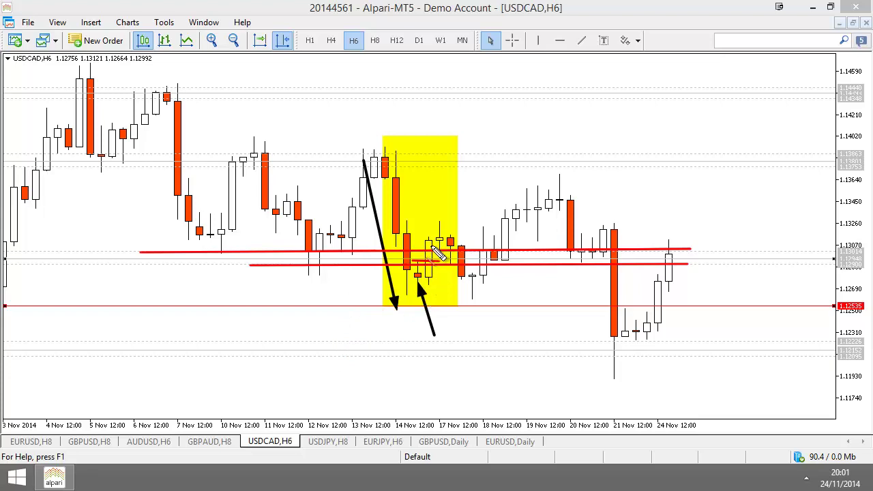
key("Escape")
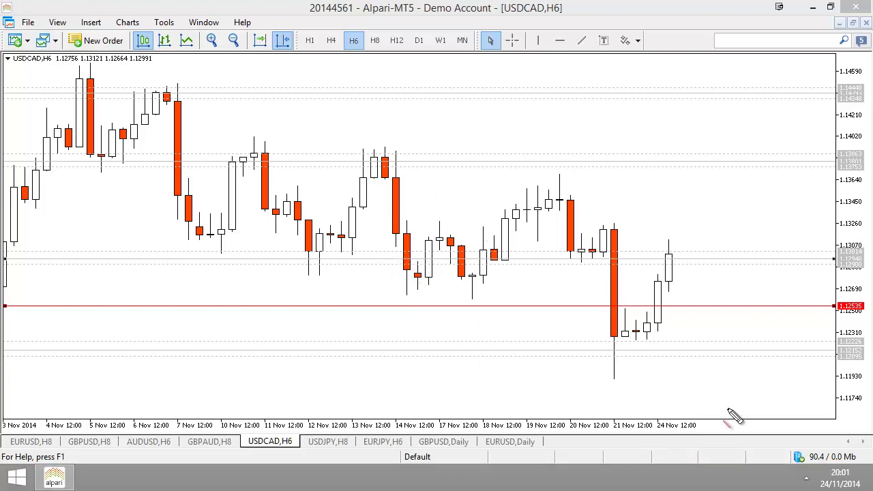
Draw red lines at the low and high of USDCAD's small 24 Nov candle and highlight the 1.12948 zone in yellow
left_click_drag(624, 343, 668, 343)
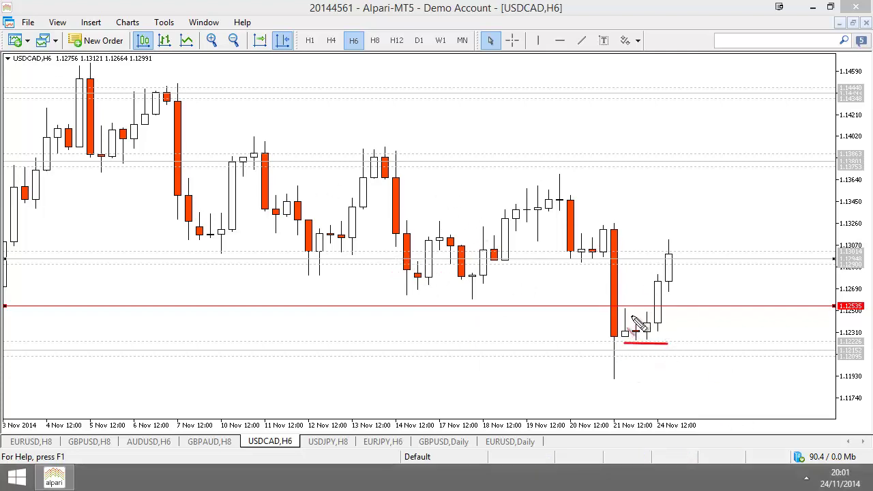
left_click_drag(635, 317, 691, 317)
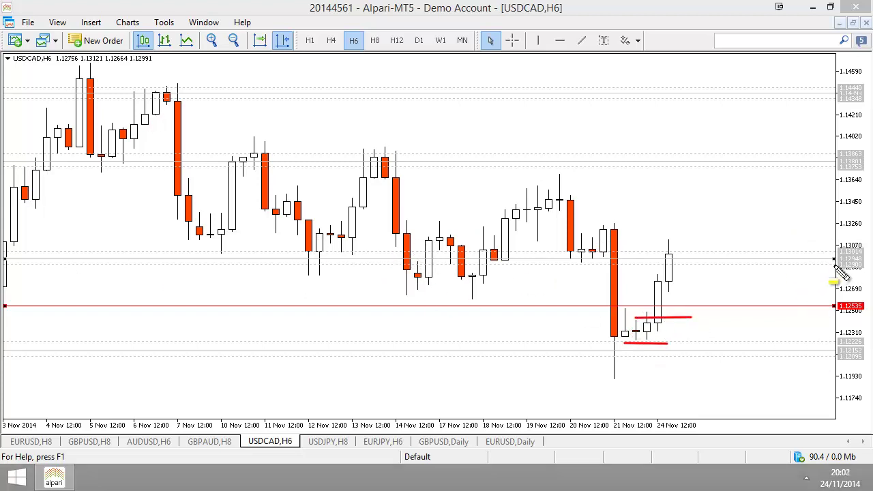
left_click_drag(834, 258, 4, 257)
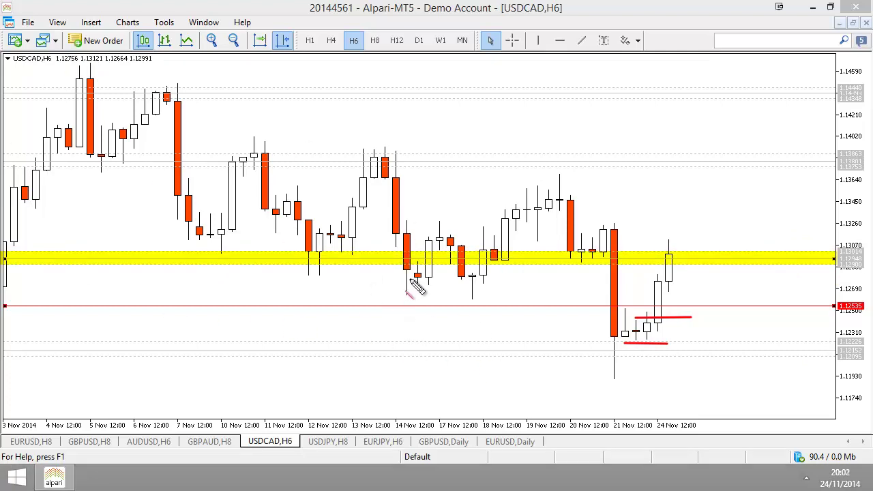
Outline the yellow 1.12948 zone with two red lines, mark the small 17 Nov candle inside the decline, and clear all annotations
mouse_move(414, 275)
left_mouse_down()
mouse_move(424, 274)
mouse_move(404, 263)
mouse_move(598, 265)
mouse_move(280, 262)
mouse_move(270, 251)
left_mouse_up()
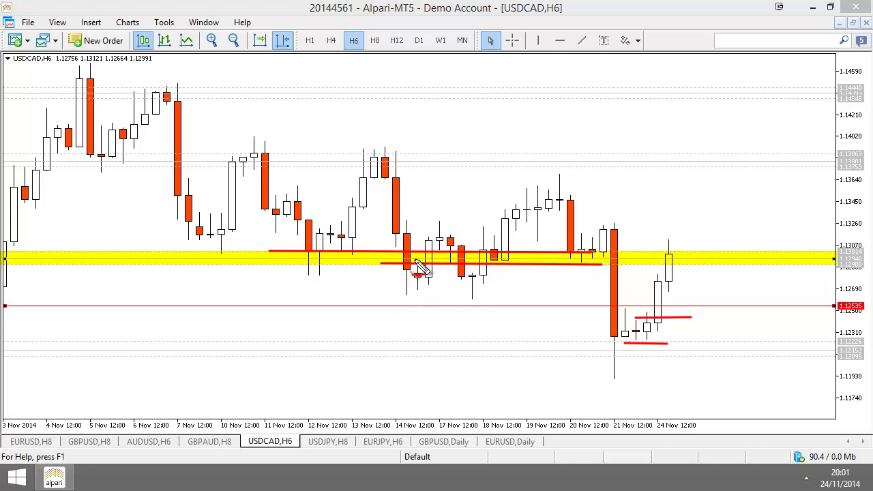
left_click_drag(413, 262, 445, 266)
left_click_drag(411, 275, 425, 275)
mouse_move(245, 142)
left_mouse_down()
mouse_move(259, 157)
mouse_move(246, 157)
mouse_move(298, 177)
left_mouse_up()
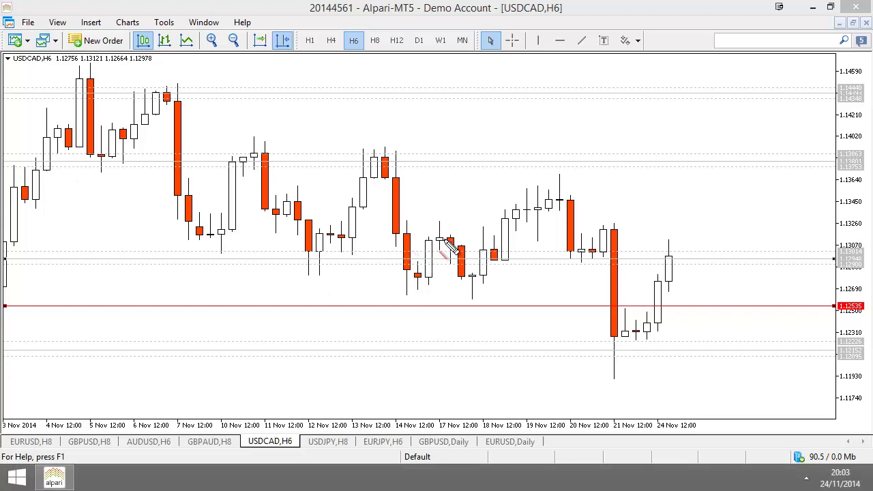
Mark the 17 Nov highs, cross the 18 Nov low, trace the following rally, outline the 1.12948 zone in red, and erase everything
left_click_drag(412, 235, 457, 240)
mouse_move(463, 276)
left_mouse_down()
mouse_move(483, 303)
mouse_move(459, 300)
mouse_move(481, 246)
mouse_move(495, 262)
mouse_move(550, 174)
left_mouse_up()
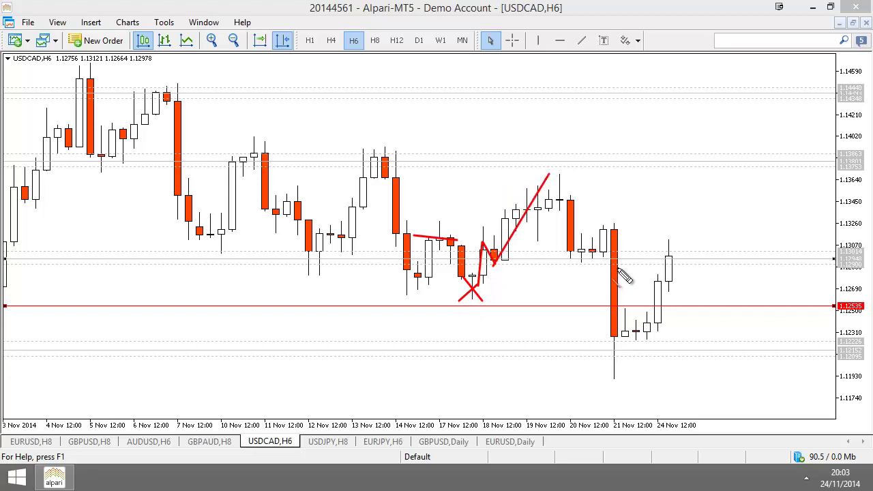
left_click_drag(610, 265, 202, 264)
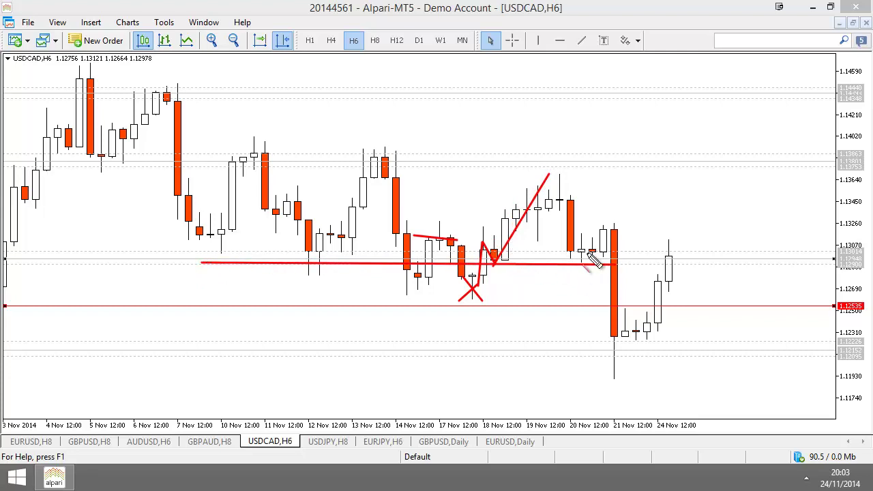
mouse_move(600, 249)
left_mouse_down()
mouse_move(202, 234)
mouse_move(179, 254)
mouse_move(184, 259)
left_mouse_up()
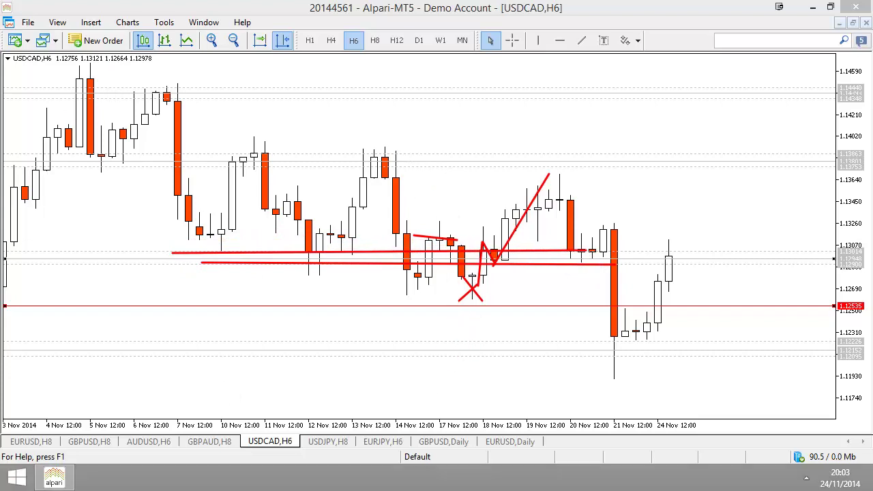
key("Escape")
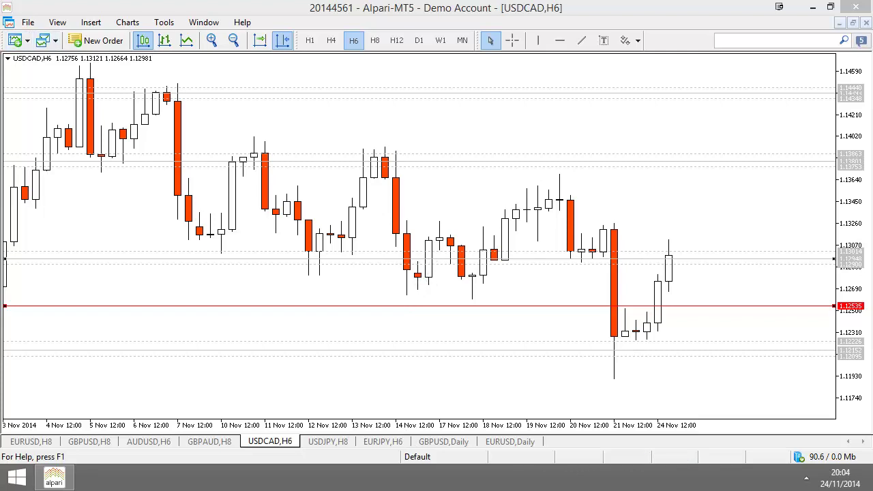
Line the small 17 Nov candle's high and the 1.12948 zone in red, cross the next bullish candle and the small 24 Nov candle, and clear the drawings
left_click_drag(416, 261, 451, 264)
mouse_move(423, 240)
left_mouse_down()
mouse_move(436, 251)
mouse_move(436, 240)
left_mouse_up()
left_click_drag(595, 264, 513, 254)
left_click_drag(419, 261, 356, 264)
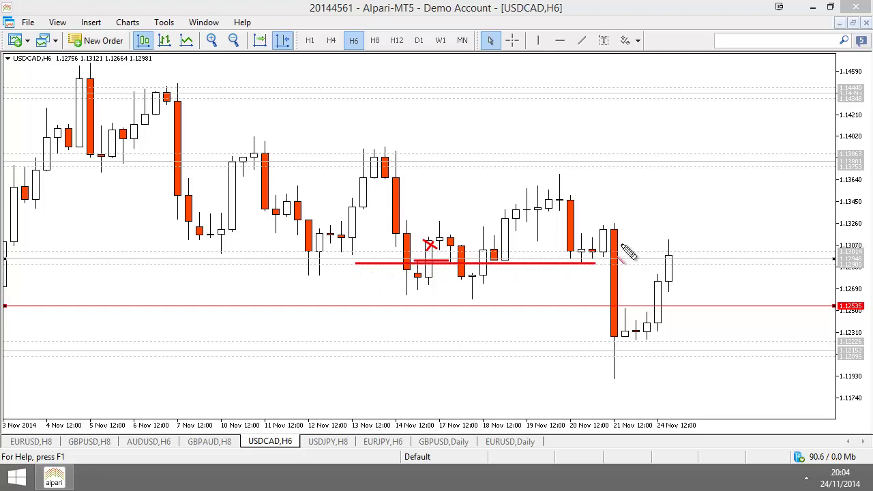
left_click_drag(621, 246, 283, 260)
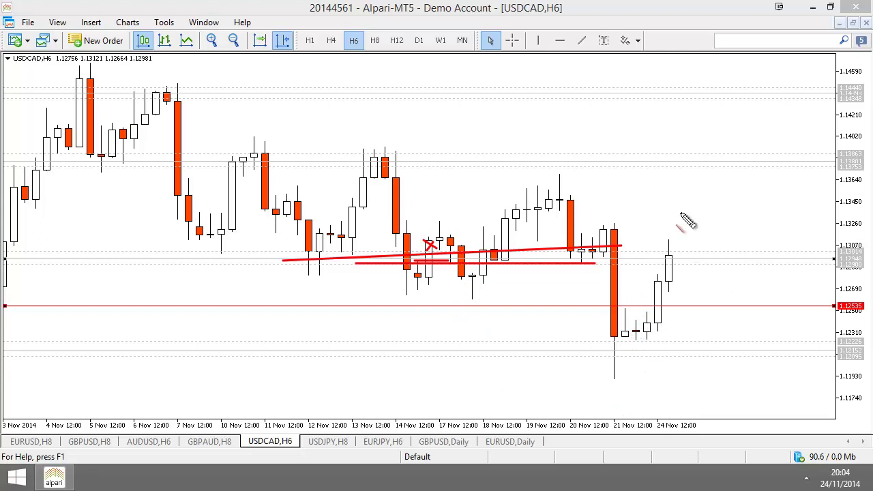
left_click_drag(634, 331, 663, 359)
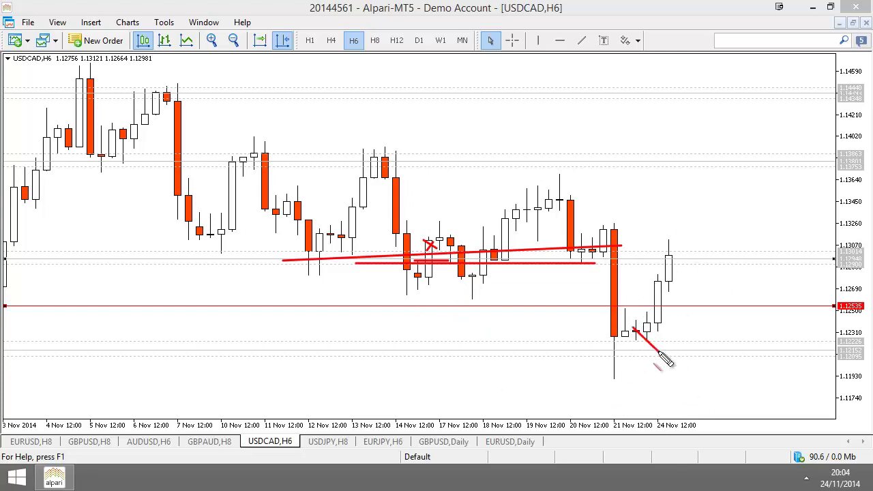
left_click_drag(653, 322, 626, 347)
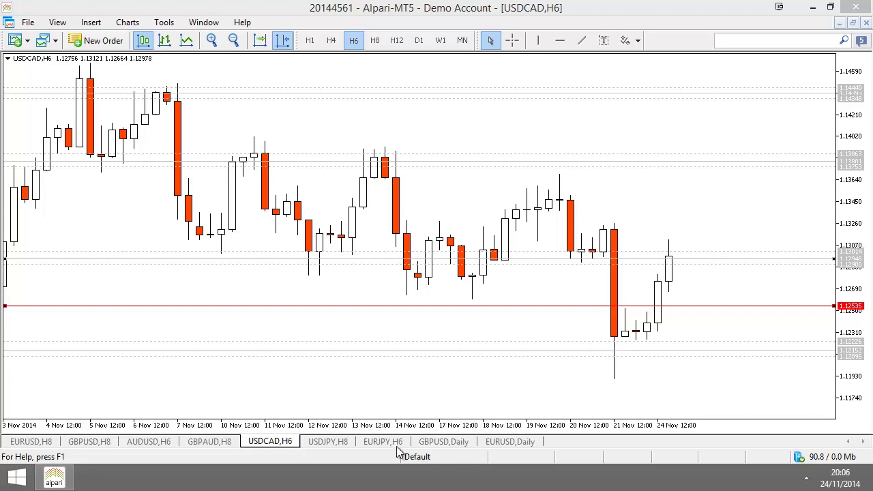
Open a new GBPJPY chart and set it to the monthly timeframe
left_click(398, 443)
left_click(16, 41)
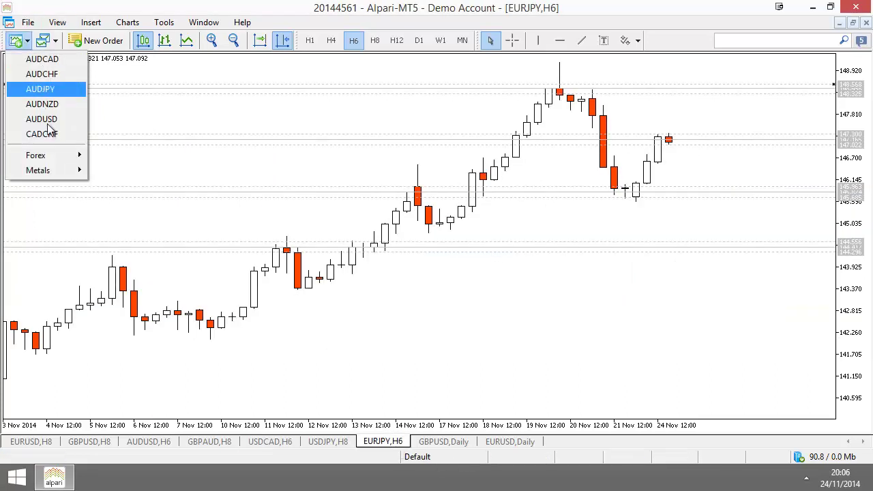
mouse_move(41, 155)
mouse_move(116, 155)
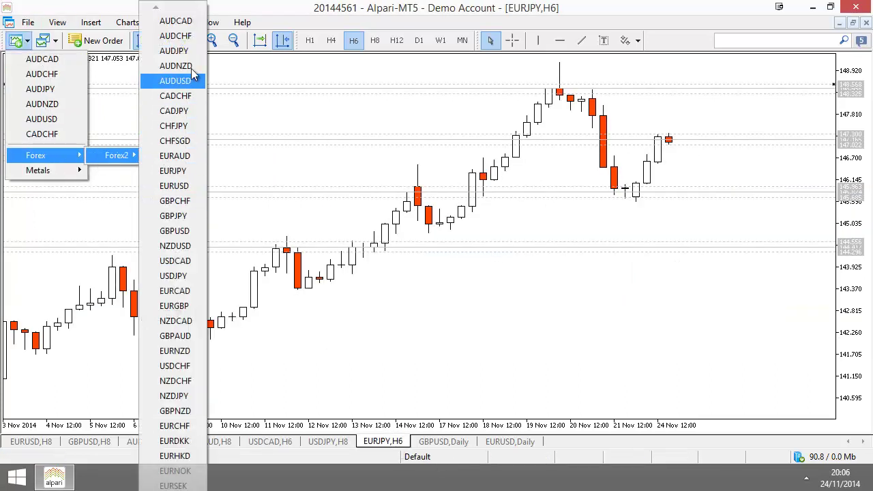
left_click(175, 216)
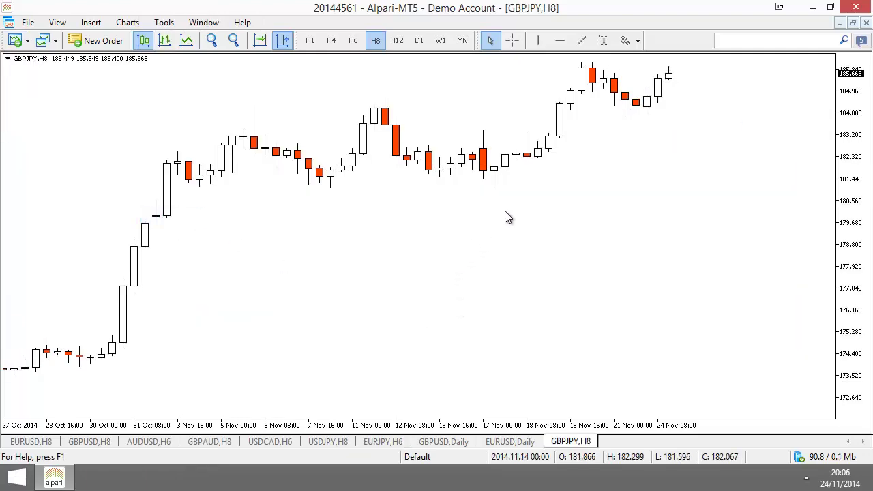
left_click(463, 40)
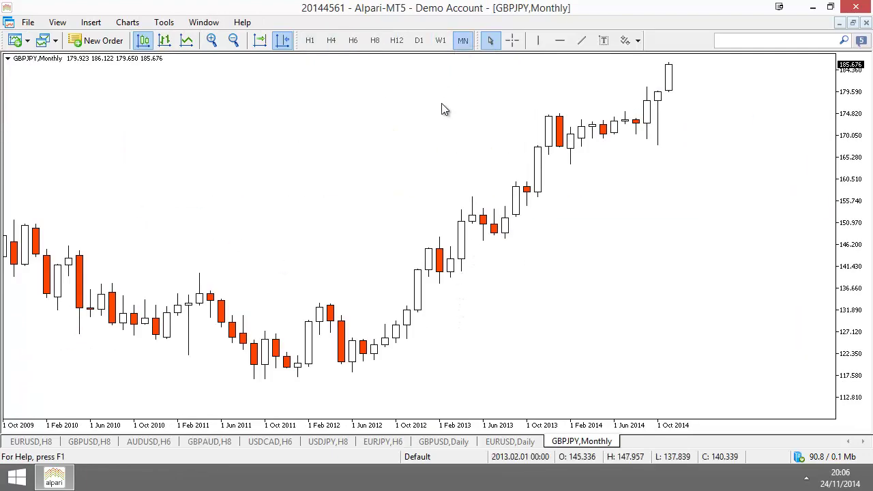
Place a horizontal line at 183.002 through the latest monthly candle on GBPJPY
left_click(561, 41)
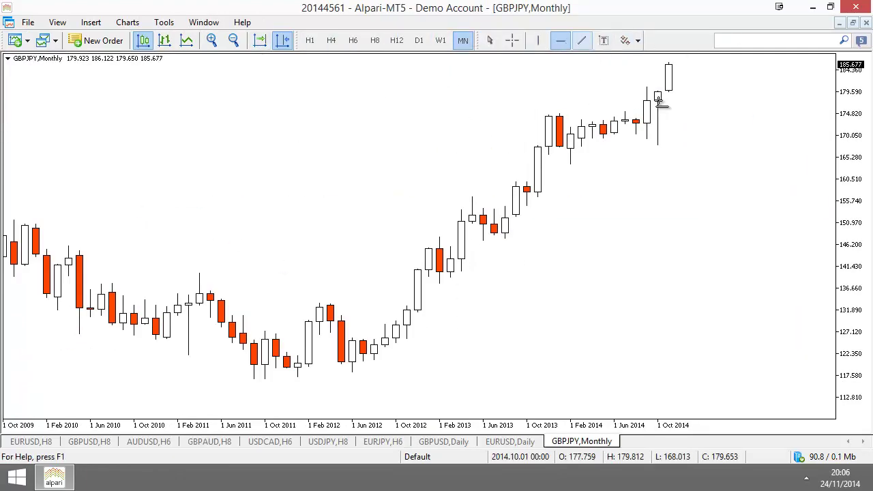
left_click(671, 76)
right_click(671, 77)
left_click(710, 83)
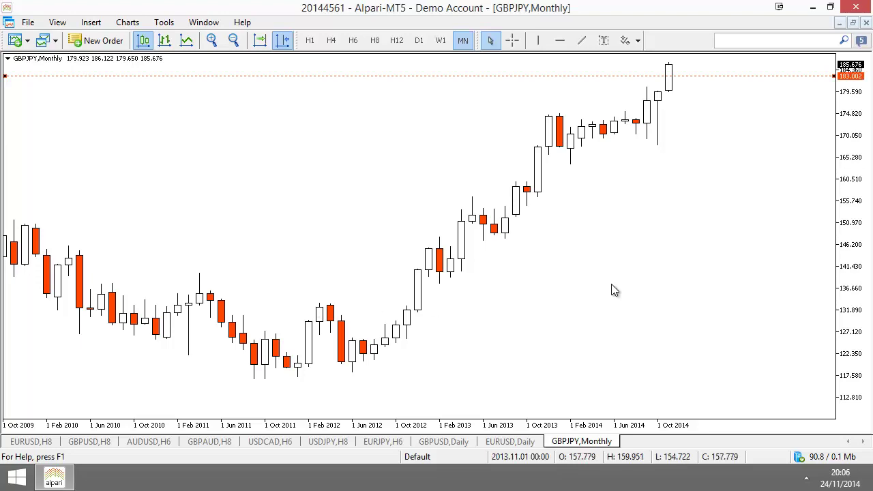
Examine GBPJPY's monthly history back to 1997 around the 183.002 line, checking the October 2008 drop and the 2003 lows with the crosshair
scroll(566, 353, "up", 15)
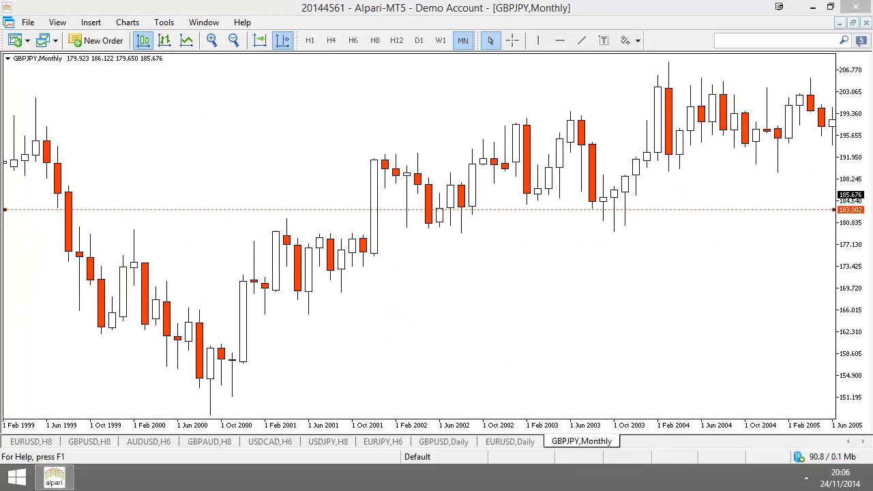
scroll(459, 319, "down", 15)
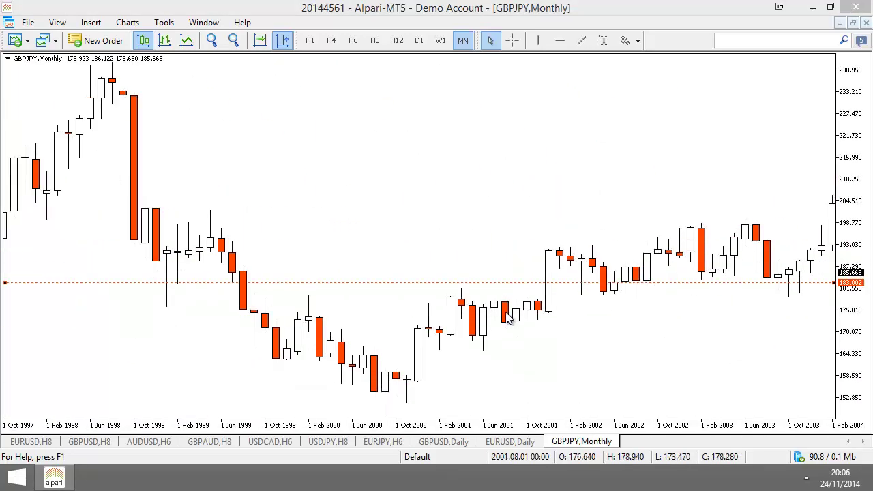
scroll(501, 307, "down", 1)
scroll(491, 298, "up", 5)
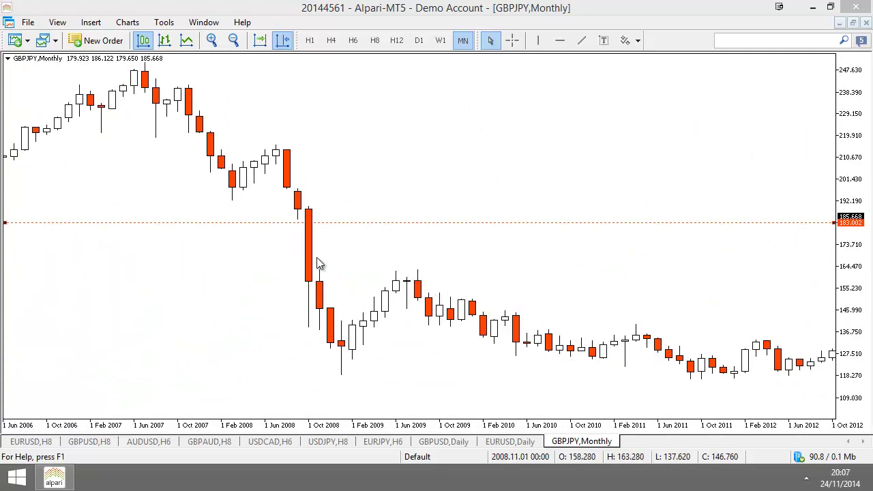
middle_click(309, 258)
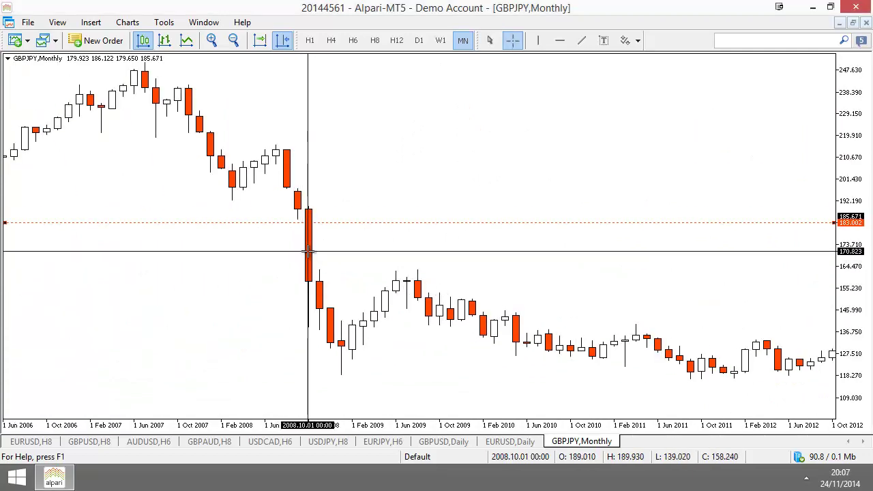
scroll(448, 234, "down", 8)
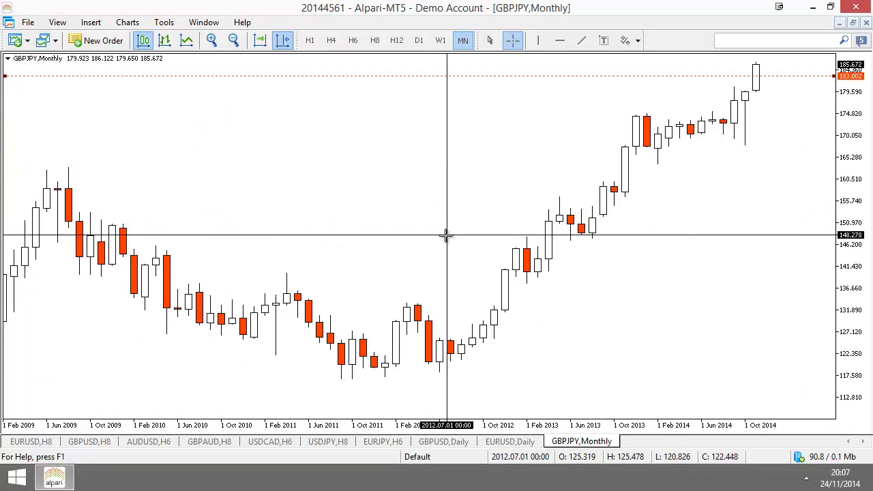
scroll(422, 241, "up", 3)
scroll(273, 232, "up", 4)
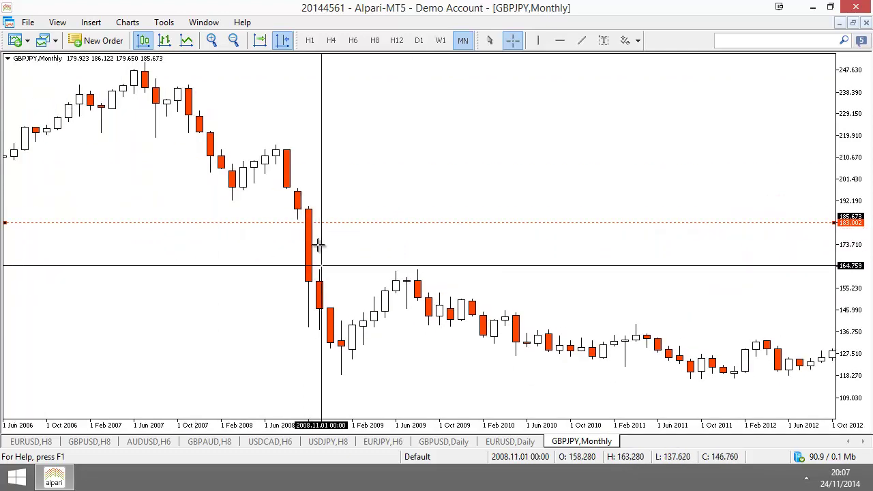
scroll(361, 225, "up", 3)
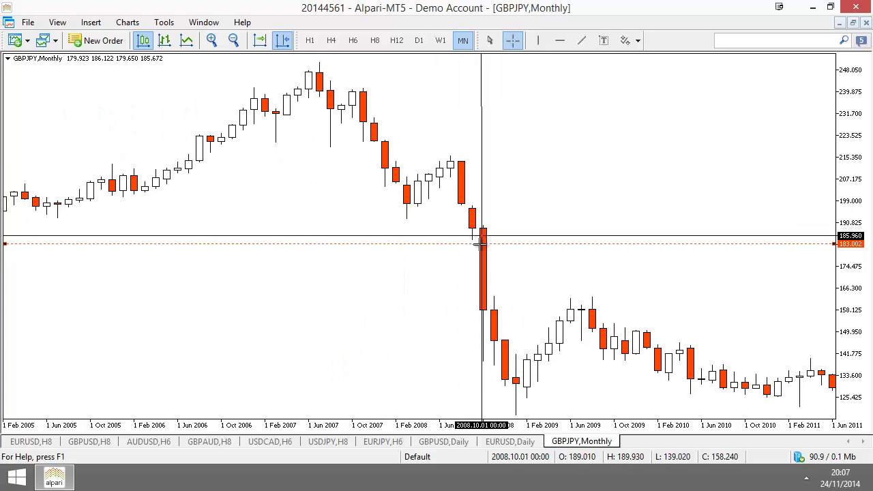
scroll(486, 302, "up", 10)
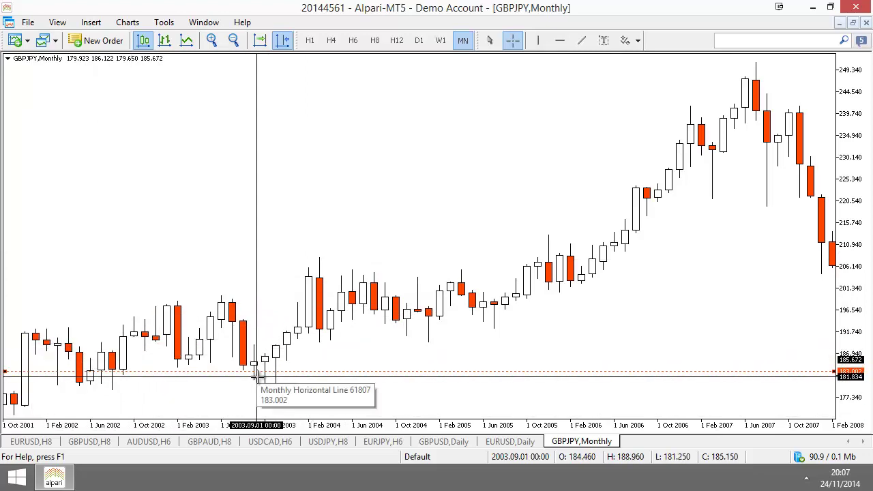
scroll(227, 374, "down", 5)
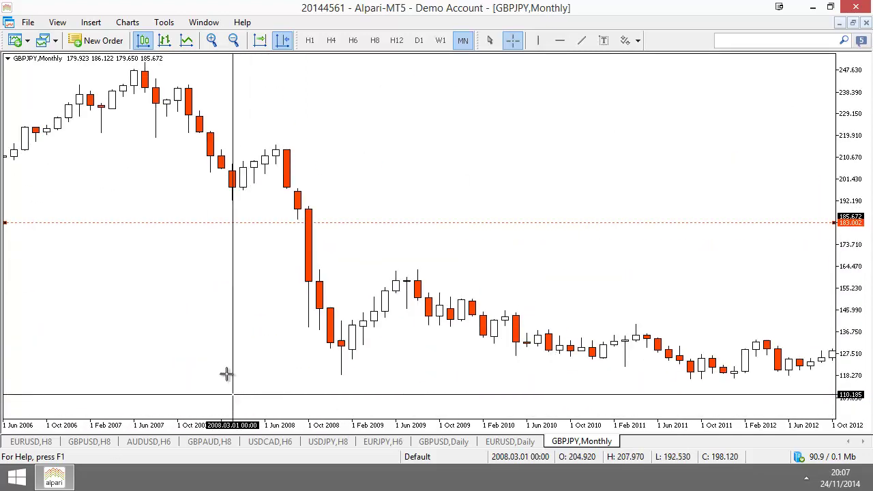
scroll(226, 374, "down", 3)
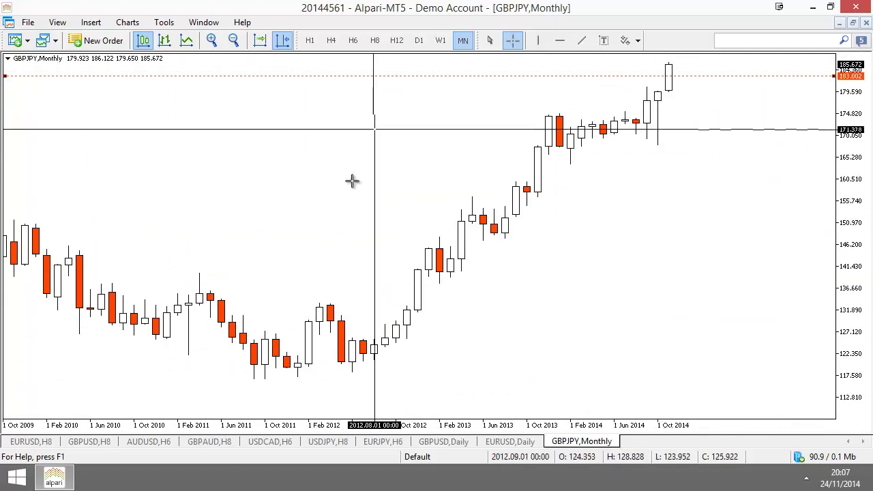
key("Escape")
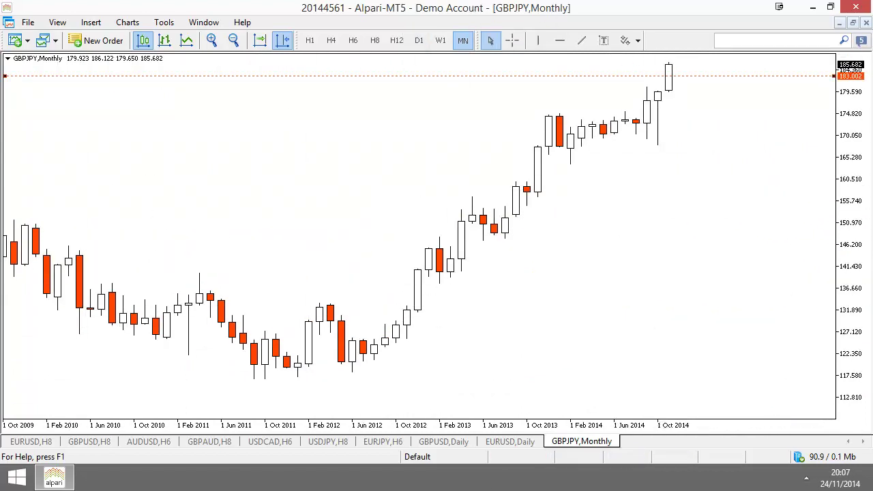
Switch the EURJPY chart to monthly and inspect the October 2008 bearish candle at the marked zones with the crosshair
left_click(396, 444)
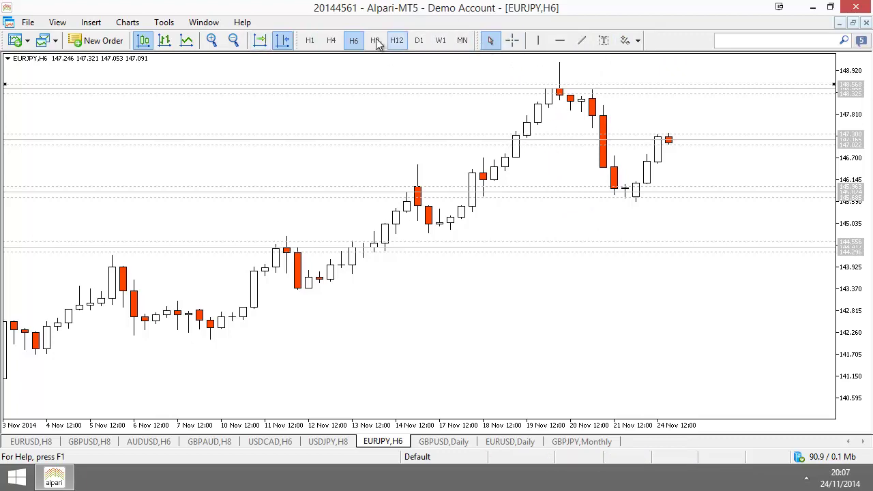
left_click(419, 41)
left_click(462, 40)
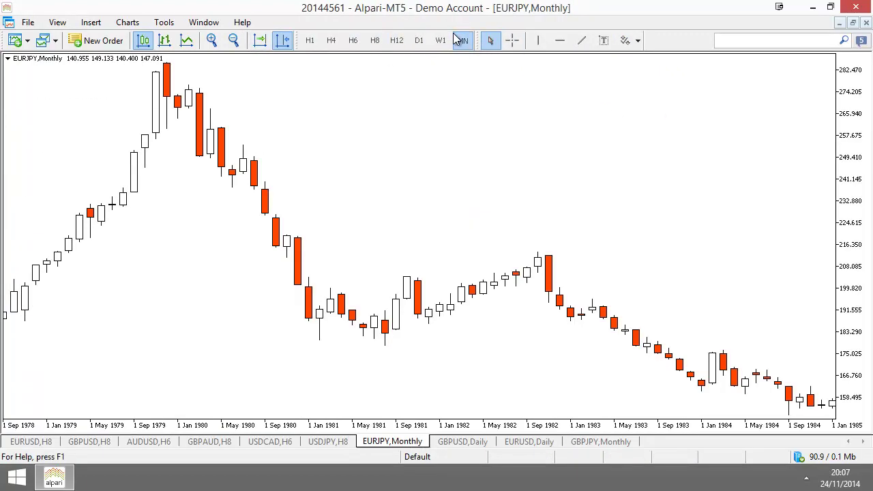
scroll(529, 164, "down", 15)
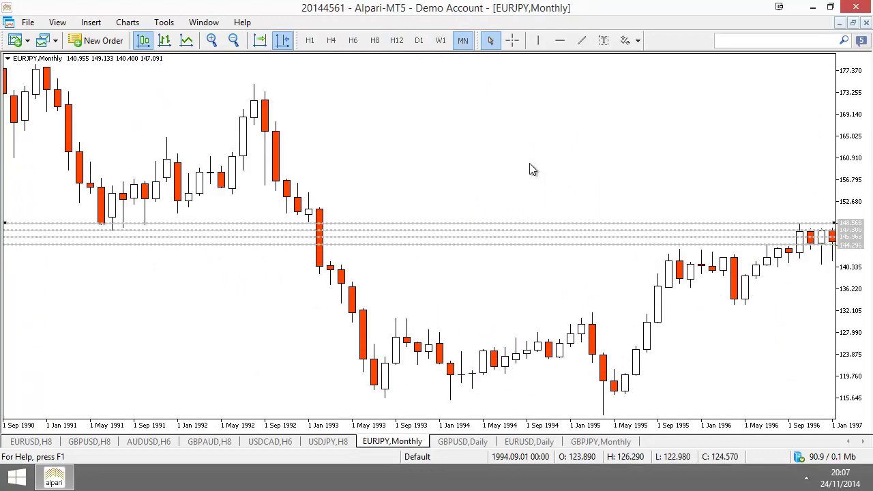
scroll(529, 163, "down", 12)
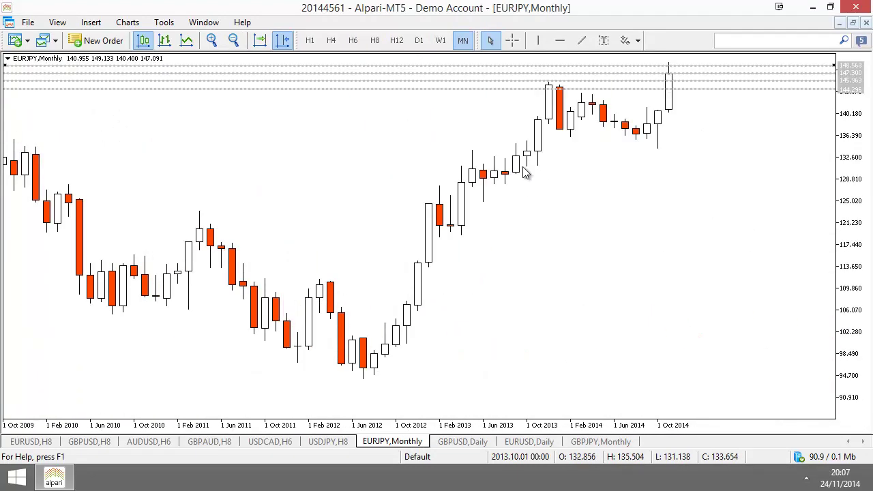
scroll(382, 147, "up", 3)
middle_click(185, 162)
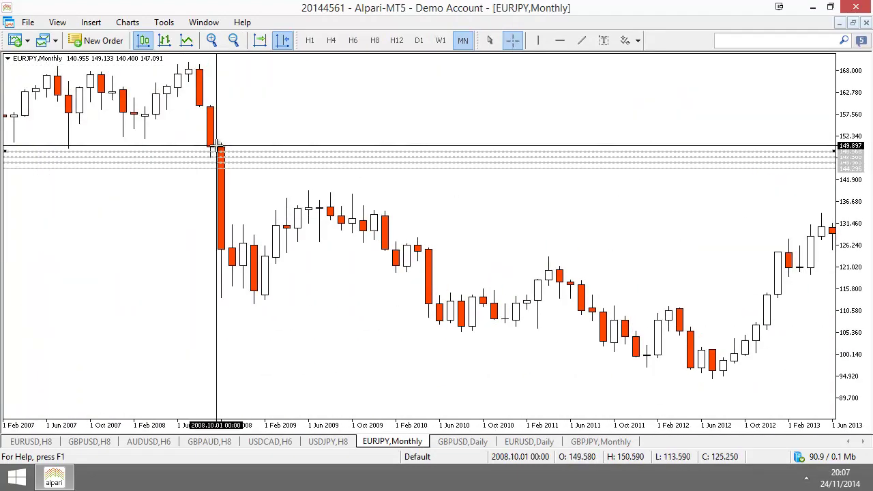
Examine EURJPY's monthly candles from 2002 to 2008 around the marked zones with the crosshair
scroll(228, 144, "up", 5)
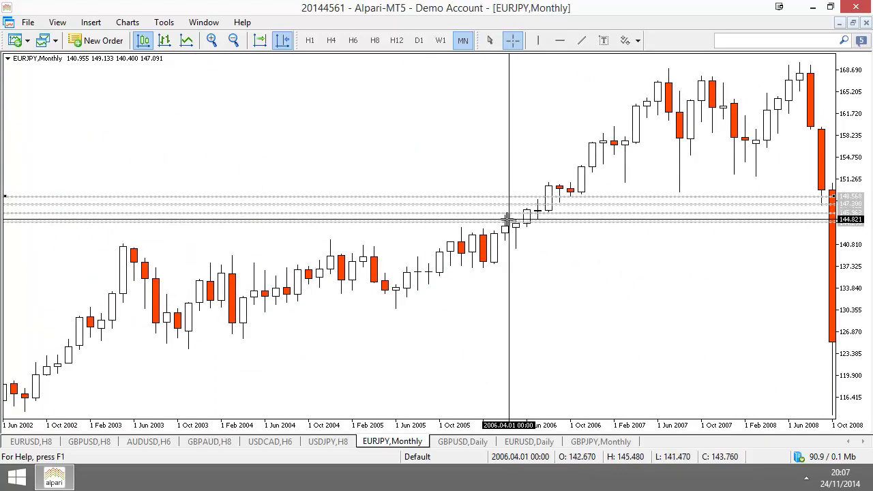
scroll(631, 189, "down", 2)
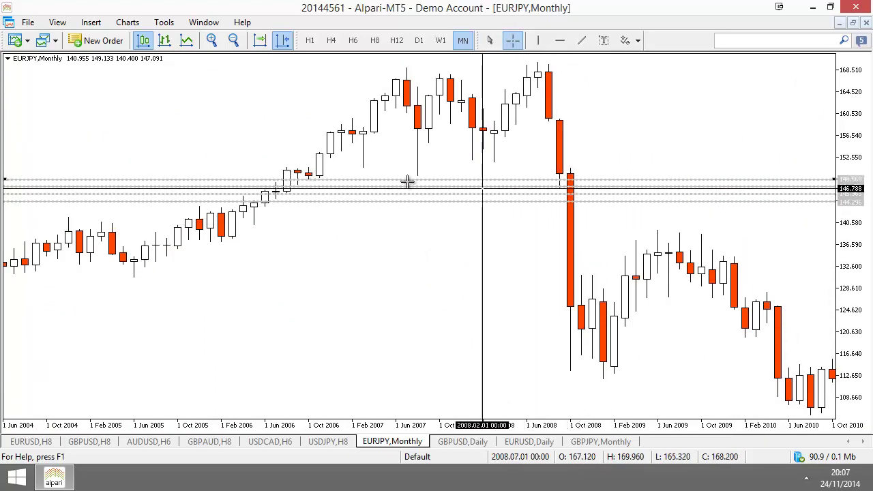
scroll(289, 194, "up", 3)
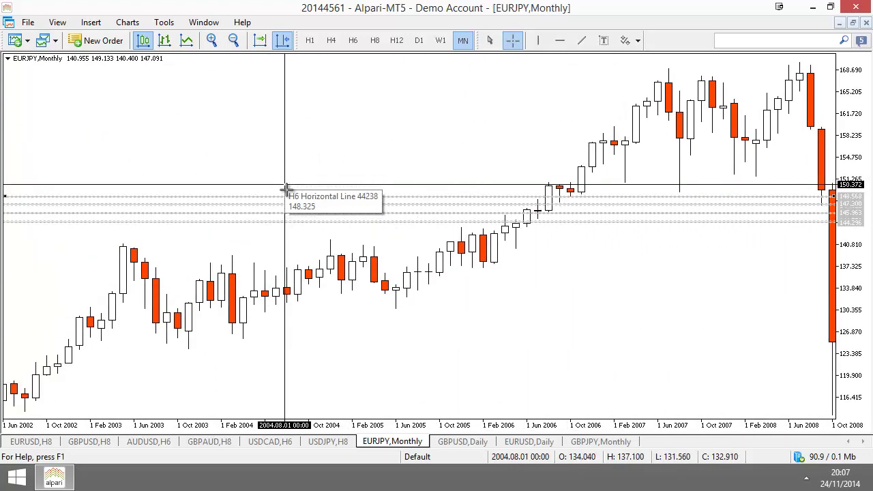
scroll(368, 239, "down", 10)
key("Escape")
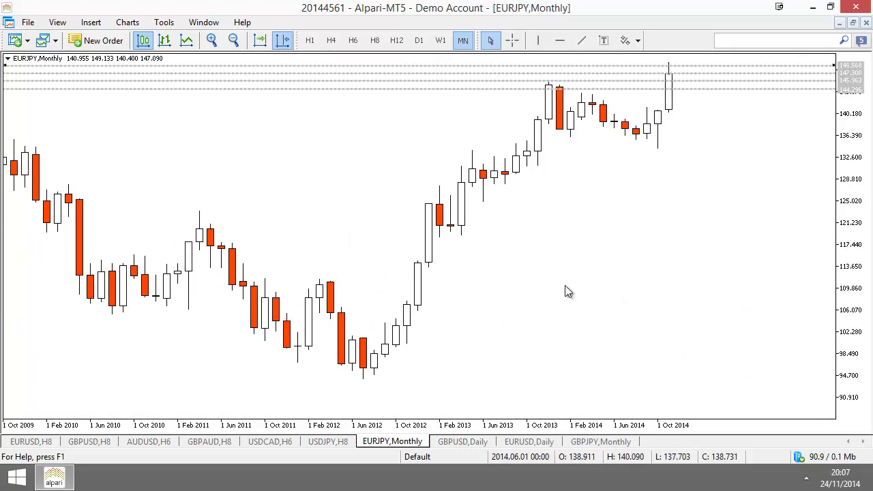
Switch the EURJPY chart to the H8 timeframe and show the latest candles at the marked zones
left_click(404, 39)
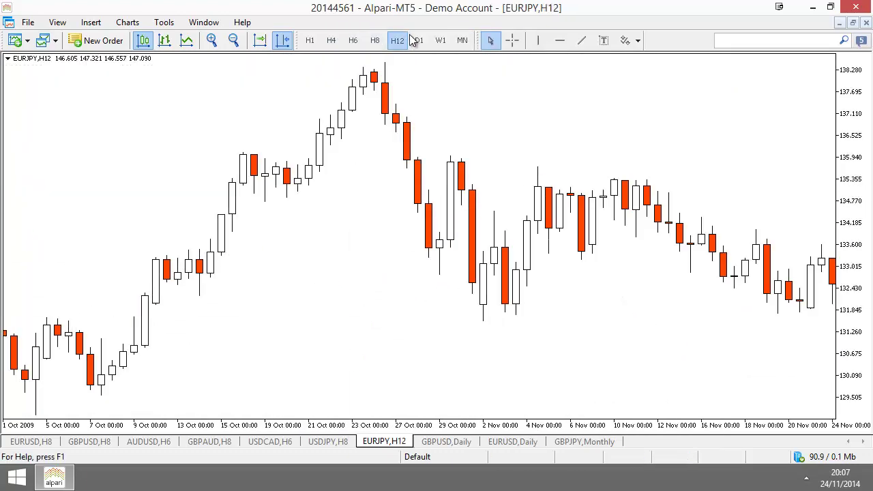
left_click(417, 40)
left_click(373, 41)
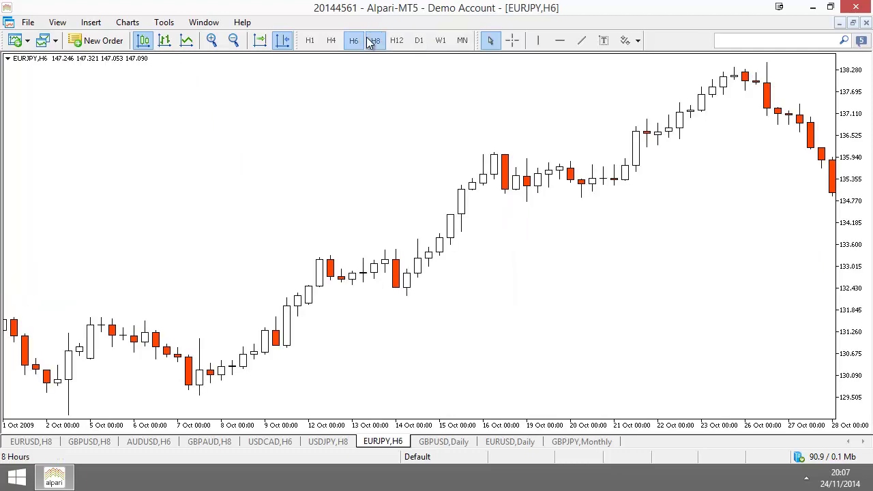
left_click(280, 41)
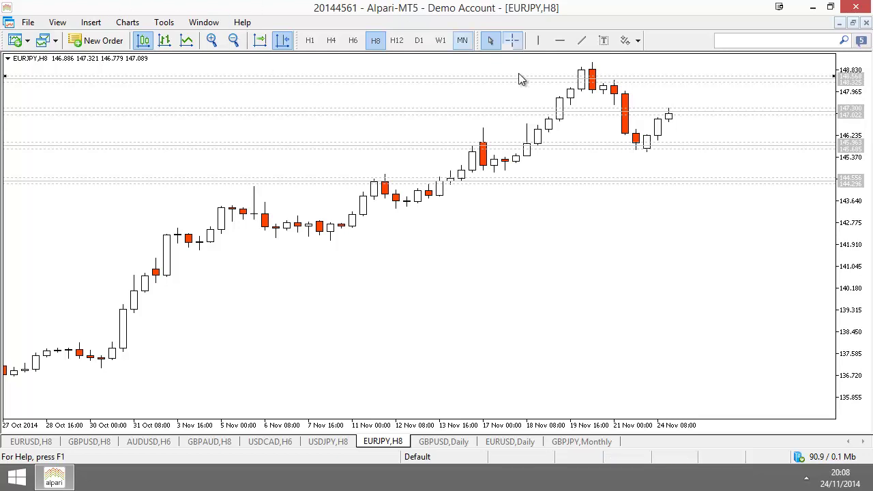
Review EURJPY on H6 and H4, measuring from the 147.165 line down to just below the 145.685 line with the crosshair
left_click(351, 43)
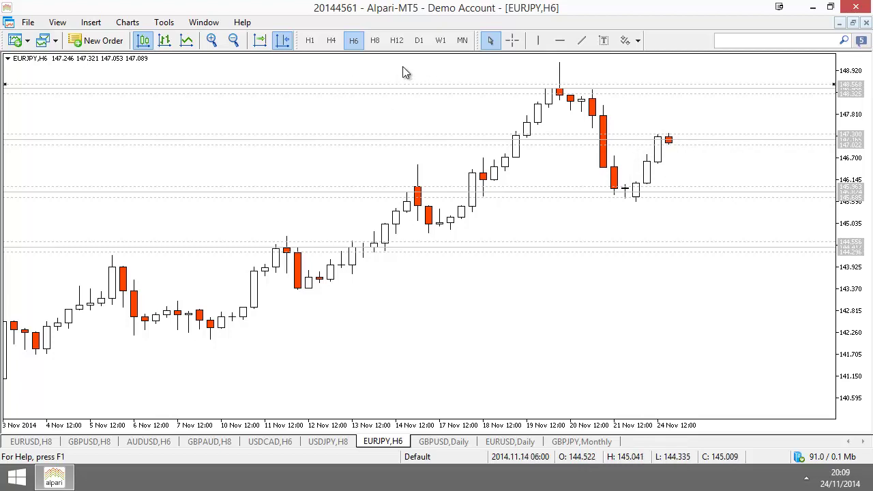
left_click(331, 41)
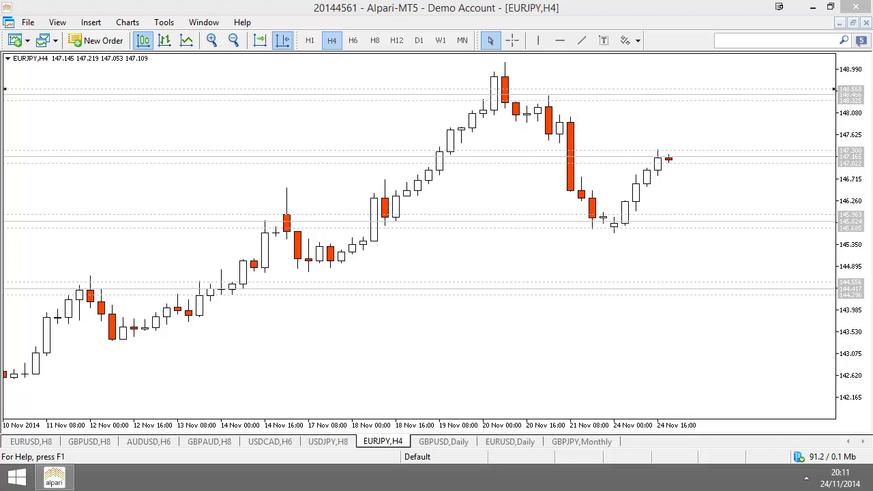
left_click(513, 41)
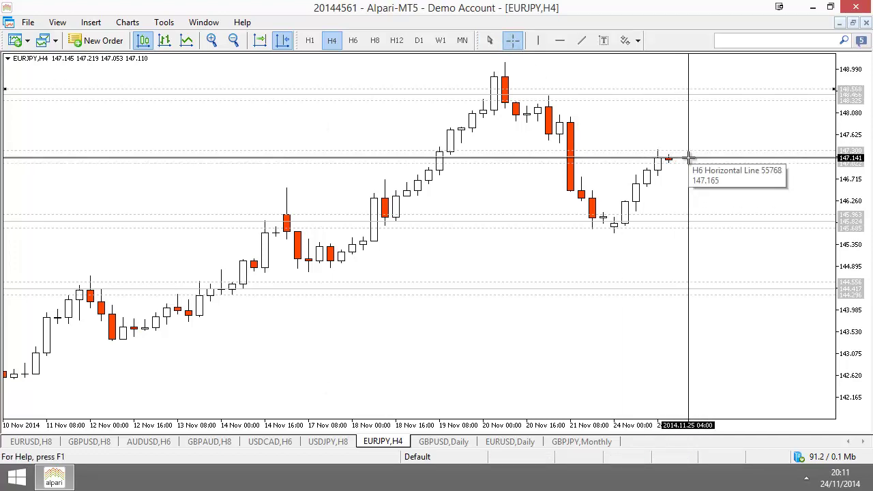
mouse_move(689, 157)
left_mouse_down()
mouse_move(697, 91)
mouse_move(709, 228)
mouse_move(707, 250)
mouse_move(696, 253)
left_mouse_up()
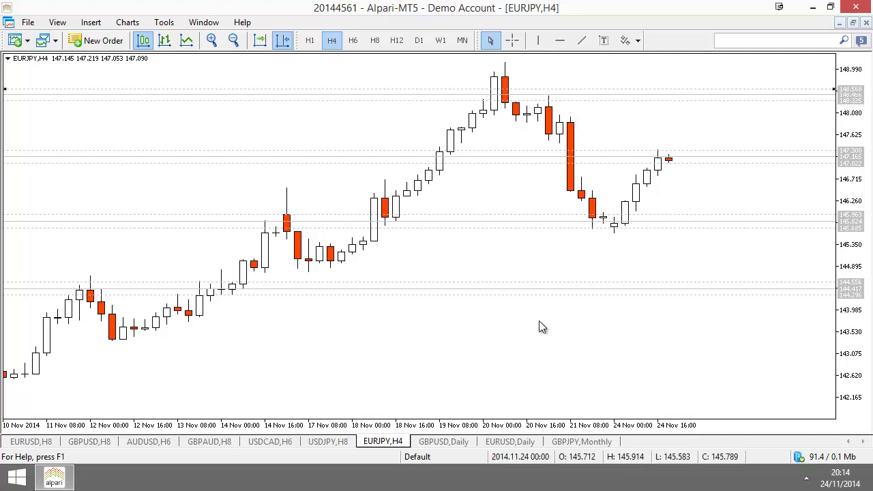
Switch EURJPY back to monthly and recheck the October 2008 drop and the mid-2006 candles at the zones with the crosshair
left_click(352, 42)
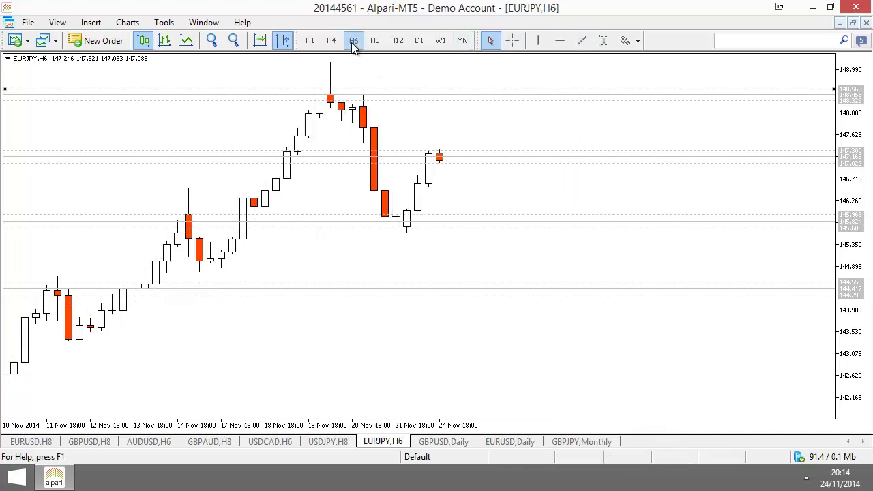
left_click(463, 41)
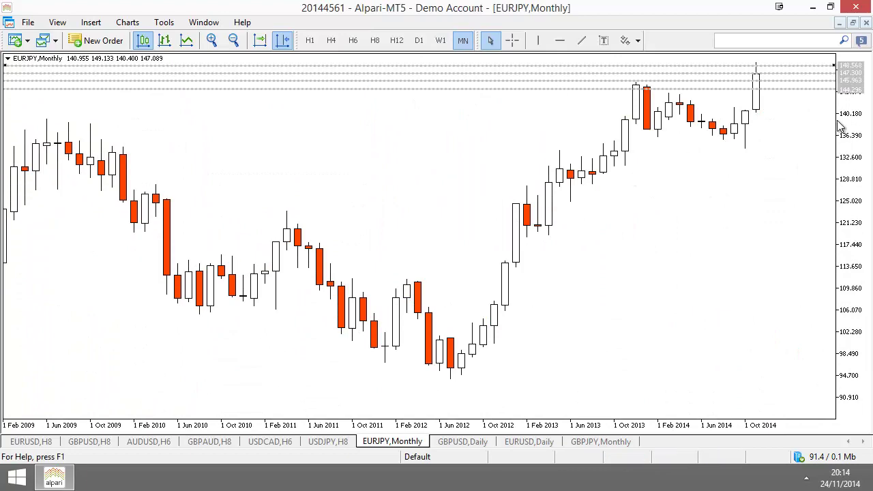
middle_click(613, 146)
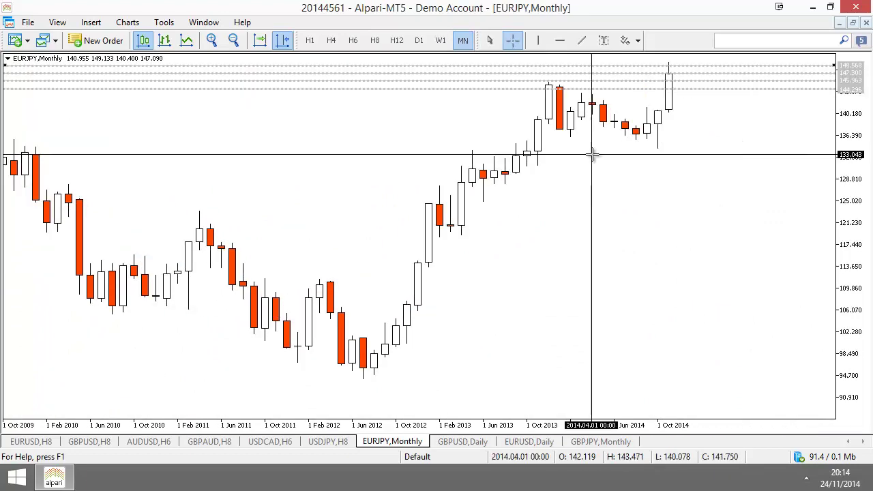
scroll(670, 72, "down", 5)
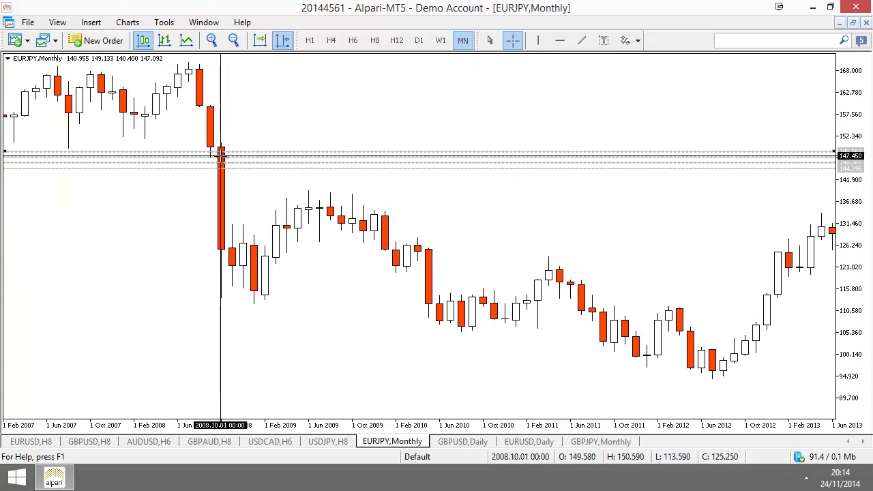
scroll(221, 153, "down", 8)
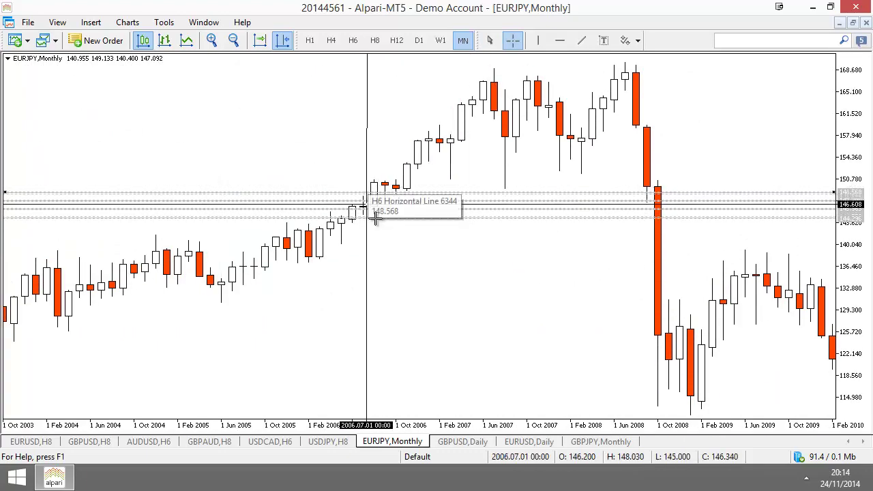
scroll(644, 253, "up", 10)
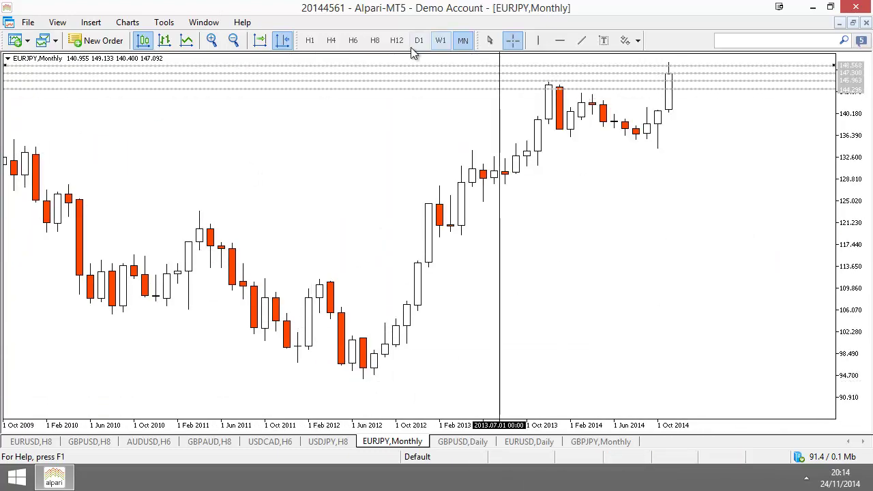
Set the EURJPY chart to the H6 timeframe and bring it to the latest November 2014 candles
left_click(375, 40)
left_click(353, 40)
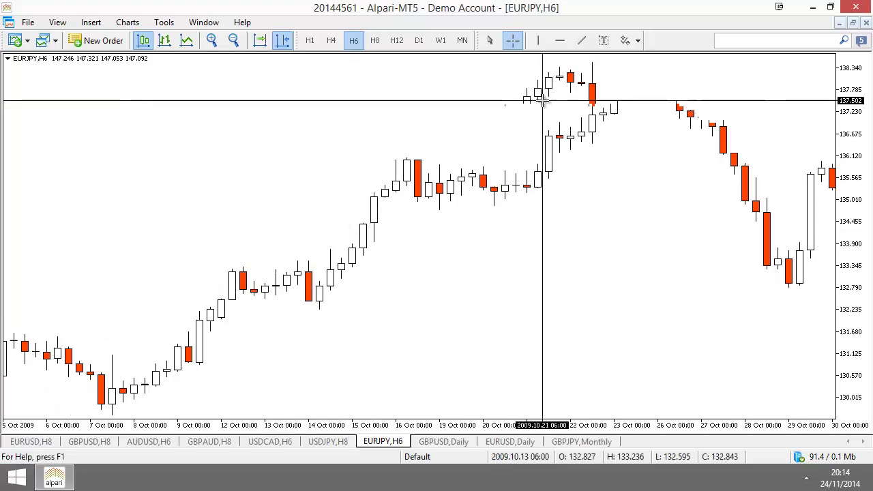
scroll(539, 163, "up", 10)
scroll(486, 162, "up", 5)
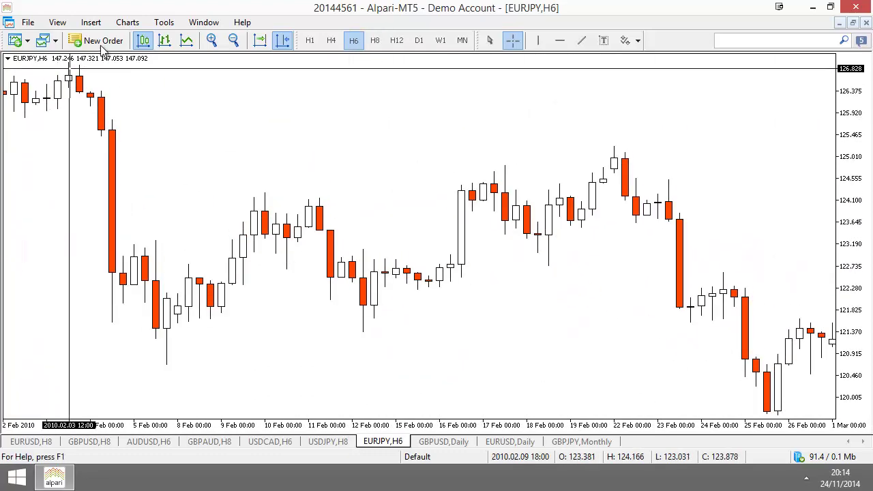
left_click(282, 42)
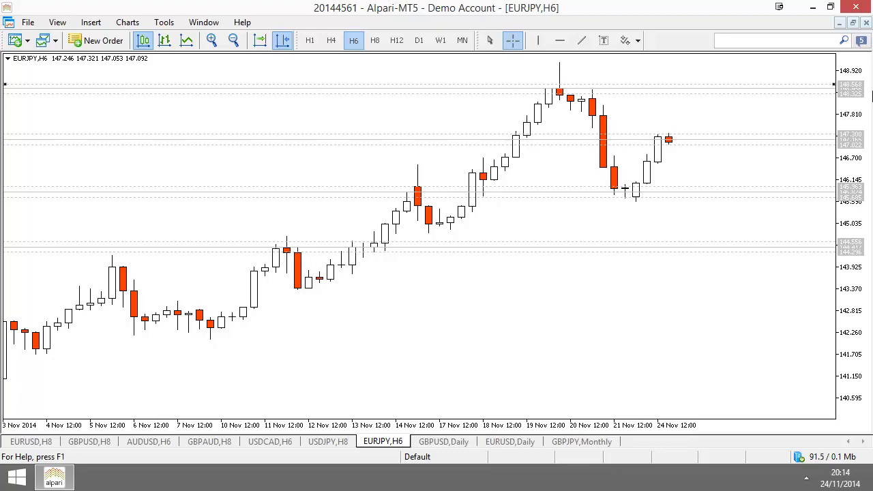
Open the AUDUSD H6 chart and inspect its November 2014 candles around the marked support and resistance zones
left_click(140, 442)
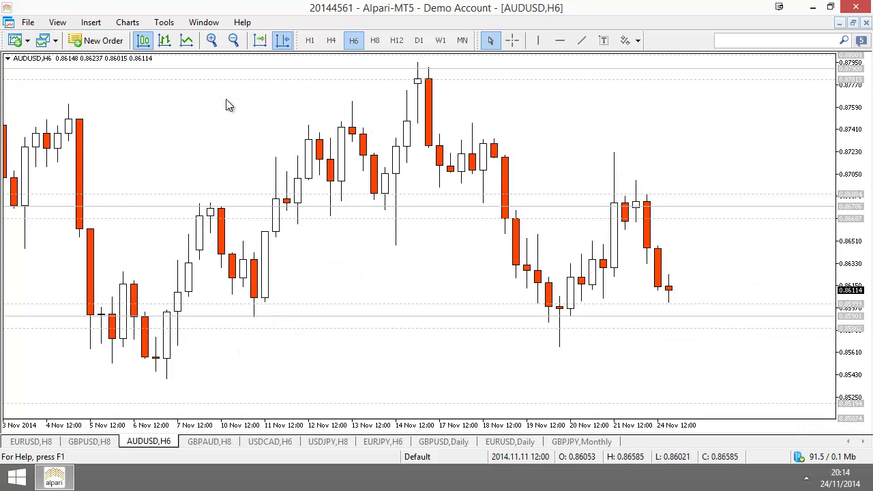
scroll(569, 153, "up", 3)
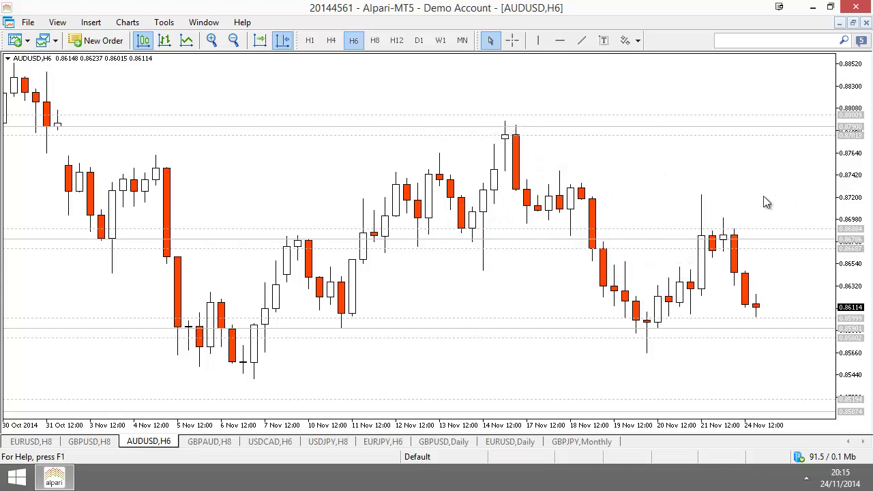
scroll(750, 209, "down", 3)
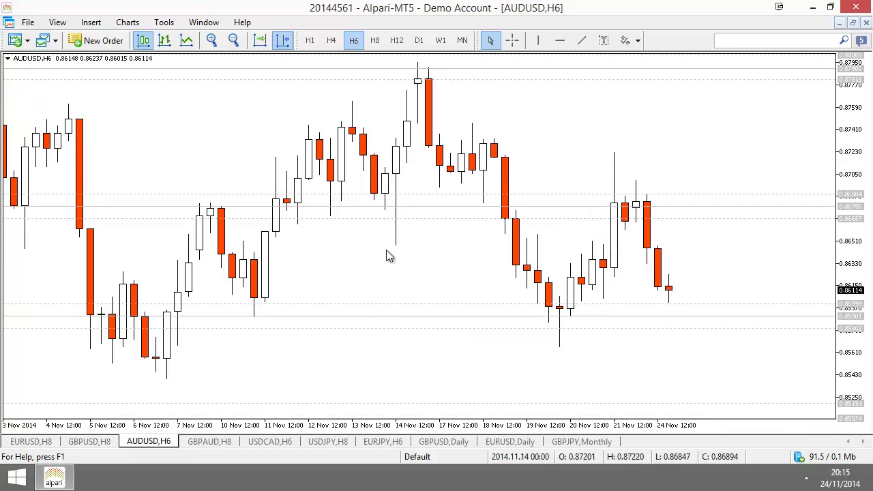
scroll(386, 255, "up", 3)
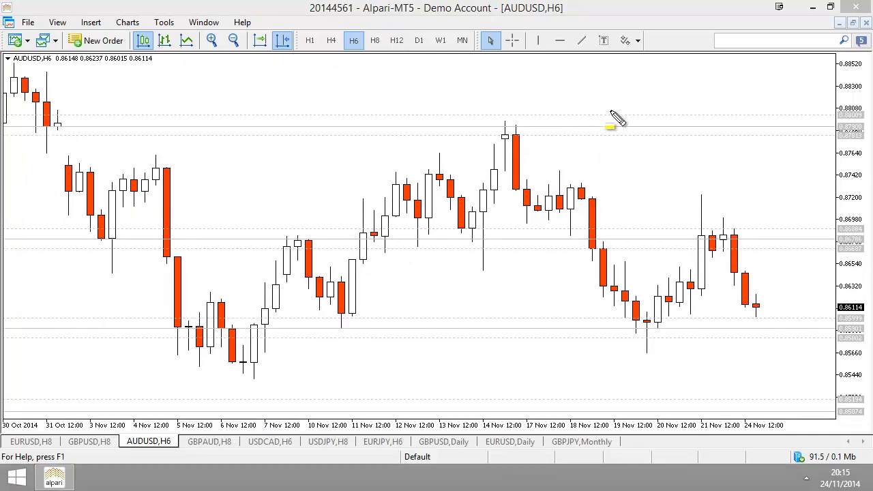
Highlight AUDUSD's two overlapping price swings between 31 October and 19 November in yellow, and clear the highlights
mouse_move(612, 107)
left_mouse_down()
mouse_move(361, 334)
mouse_move(314, 350)
left_mouse_up()
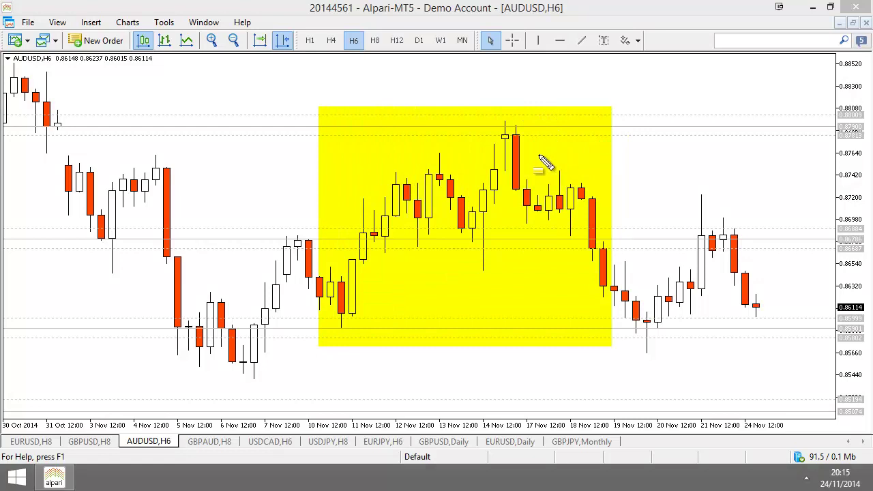
left_click_drag(399, 156, 21, 388)
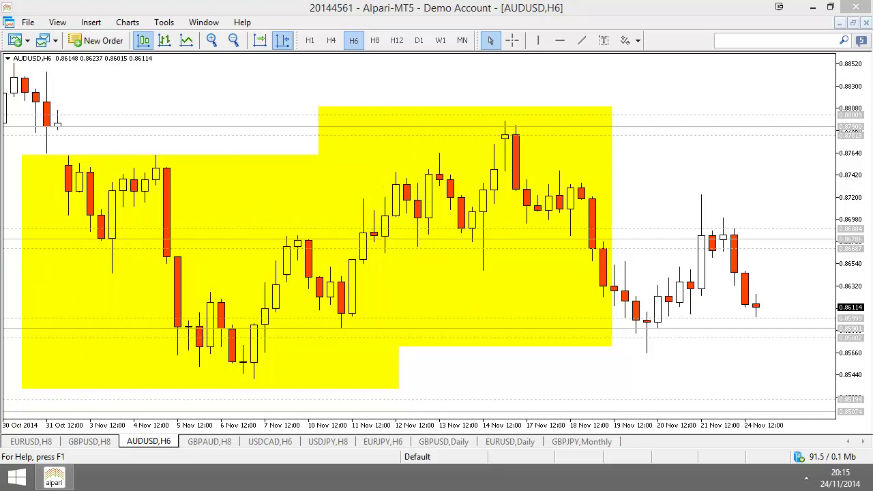
key("Delete")
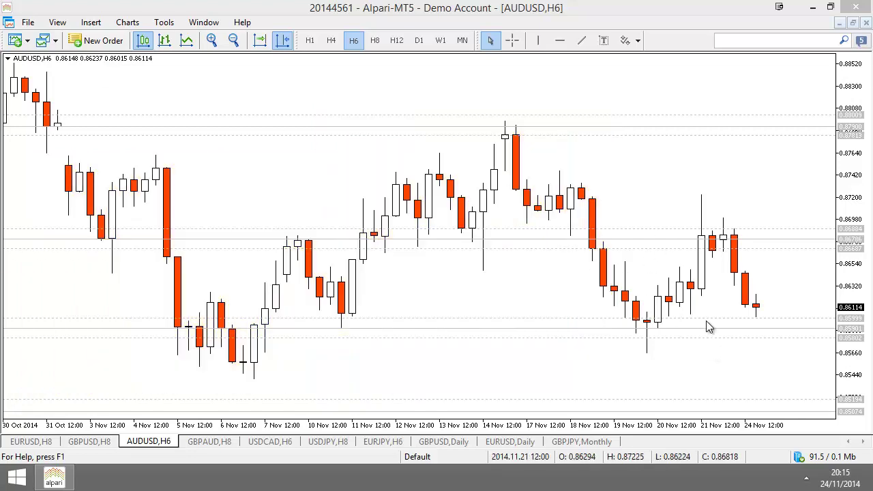
scroll(706, 321, "down", 3)
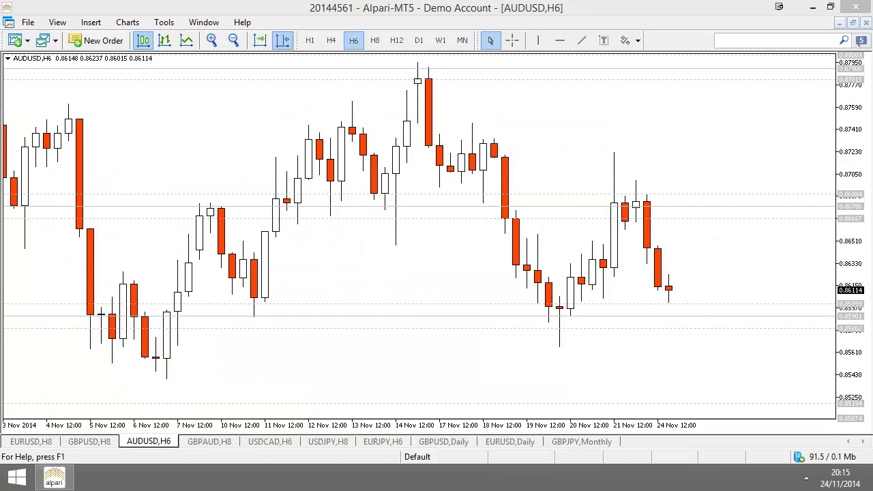